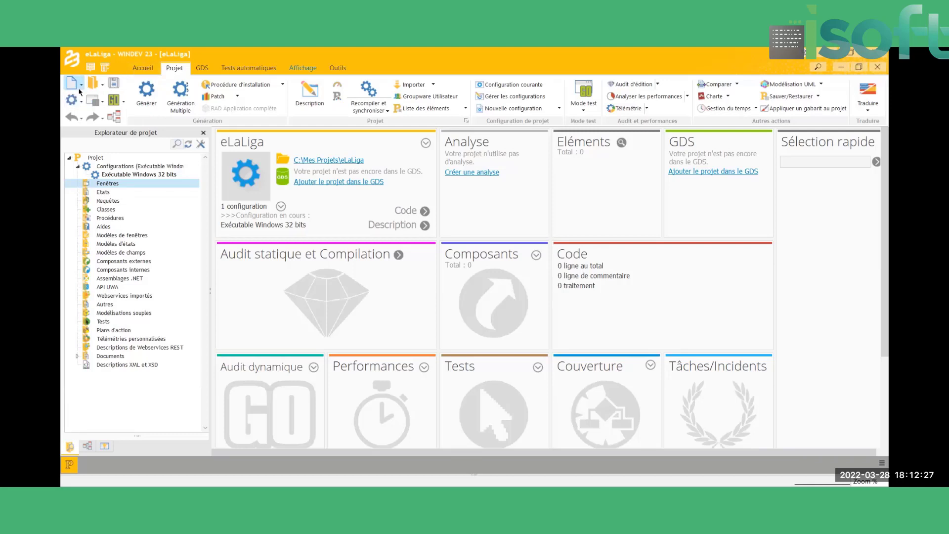
# Start creating a new project element and examine the element types offered under Atelier, Architecture and Automatisation.
pyautogui.click(145, 74)
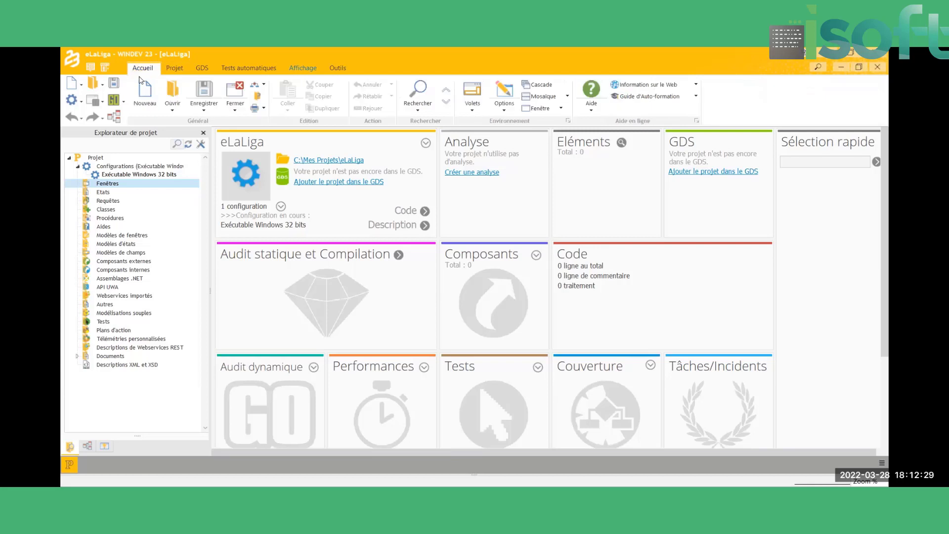
pyautogui.click(73, 84)
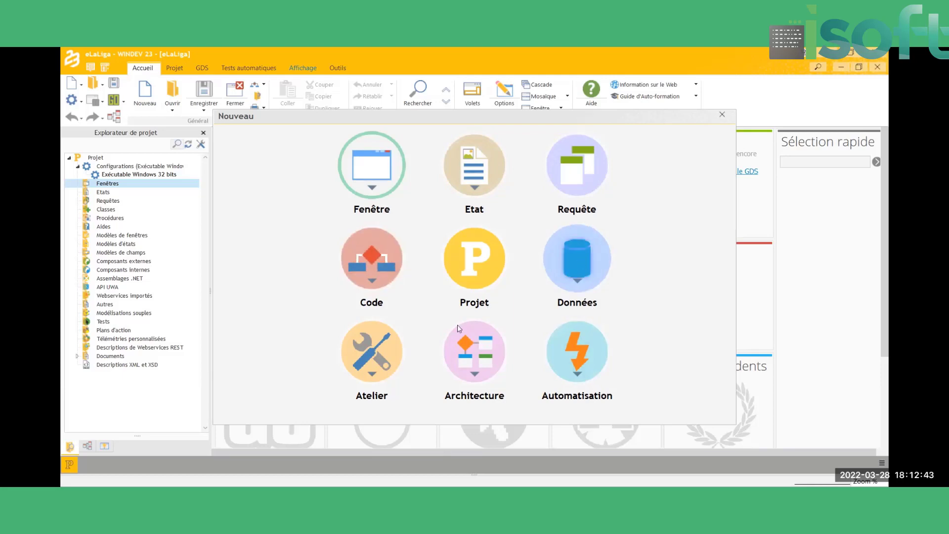
pyautogui.click(415, 336)
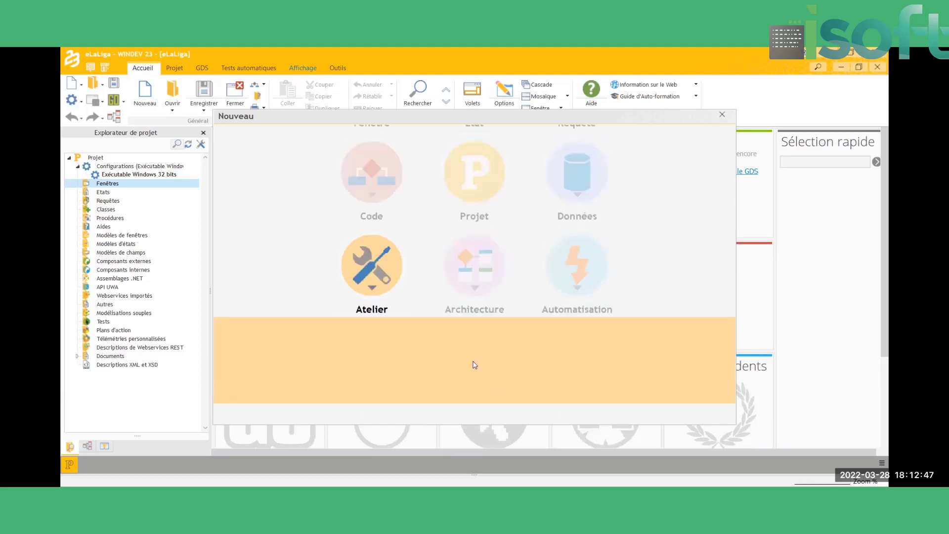
pyautogui.click(376, 365)
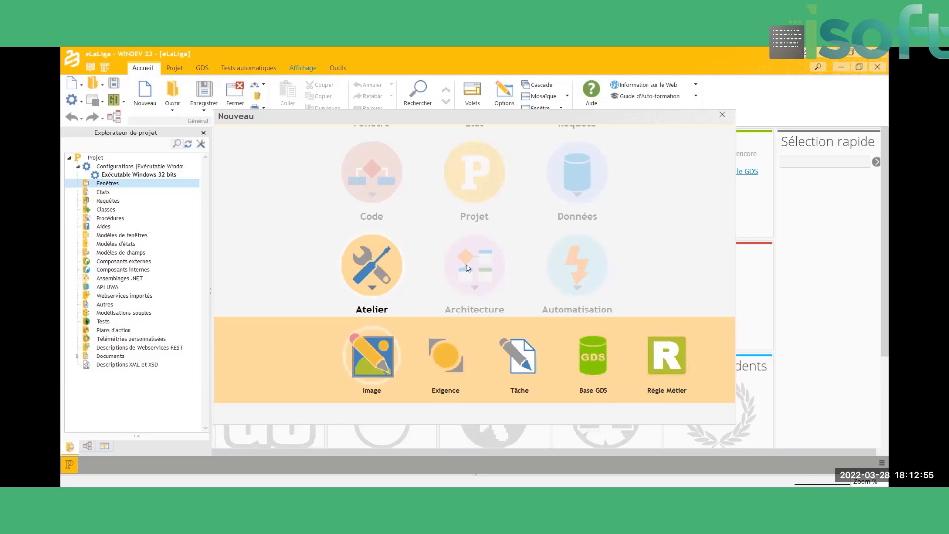
pyautogui.moveTo(466, 295)
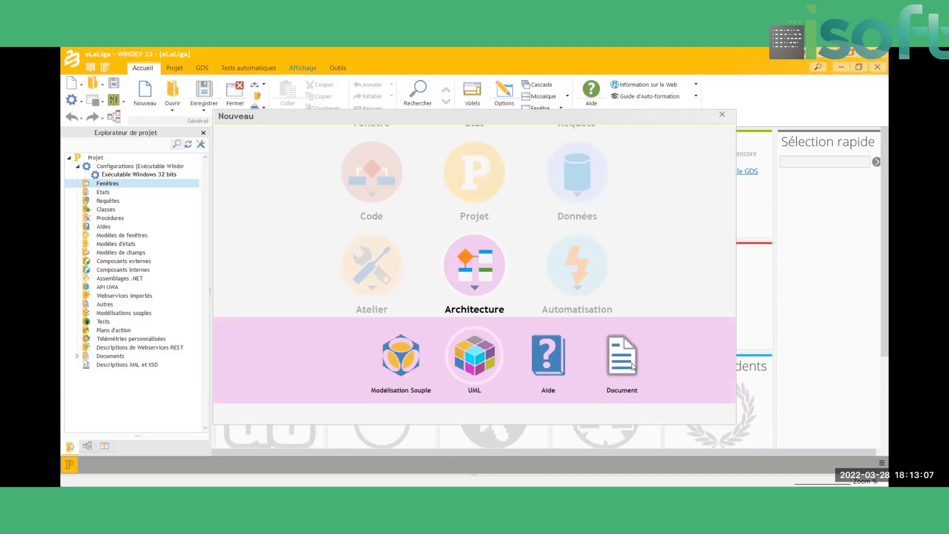
pyautogui.click(471, 266)
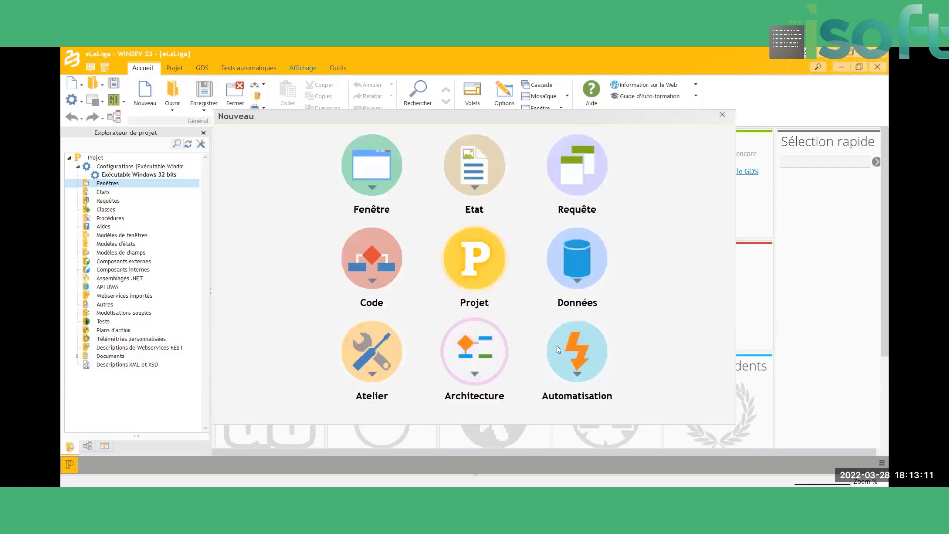
pyautogui.click(580, 343)
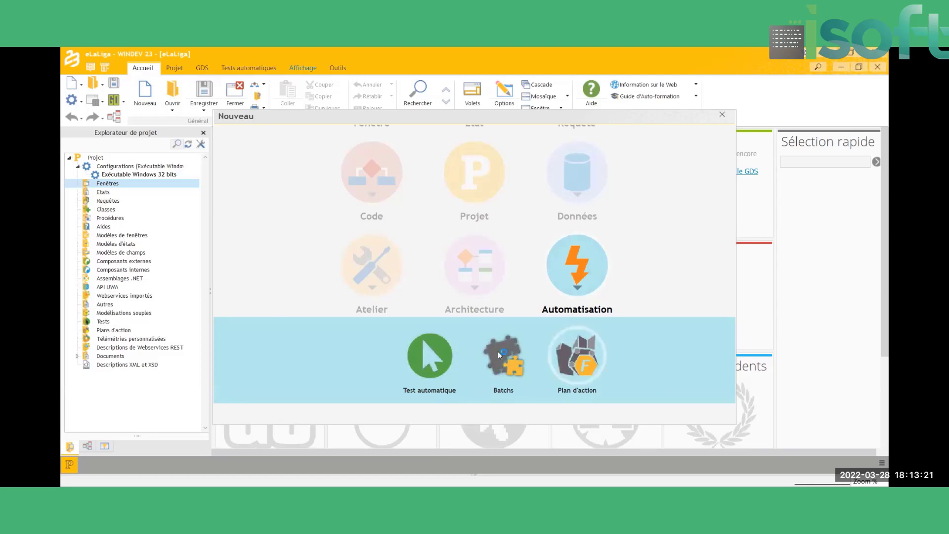
pyautogui.click(576, 271)
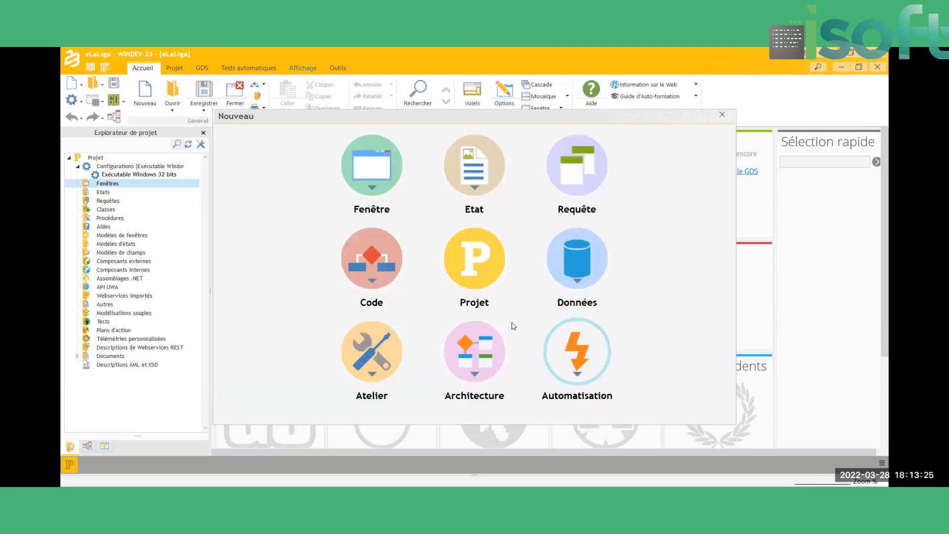
# Start a new MCD data model from the Données category and proceed to its general parameters.
pyautogui.click(584, 270)
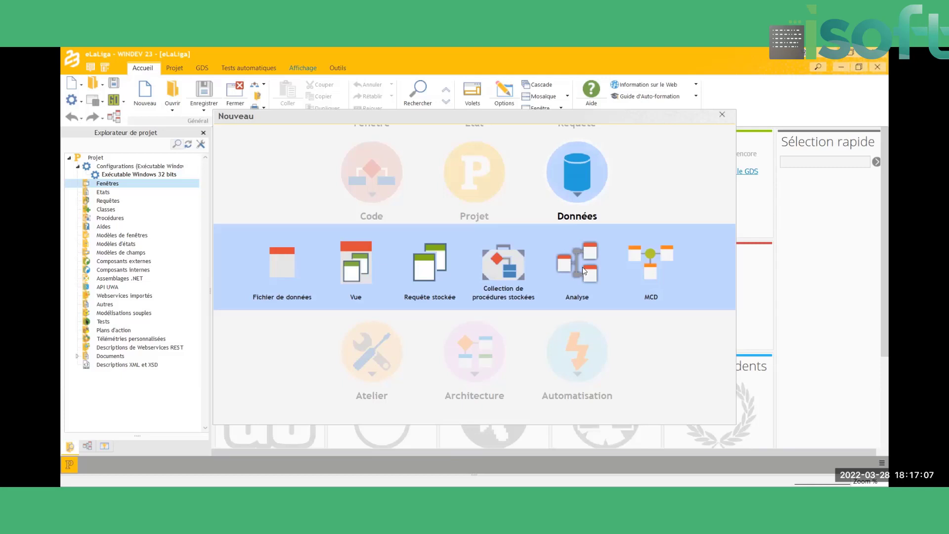
pyautogui.click(584, 271)
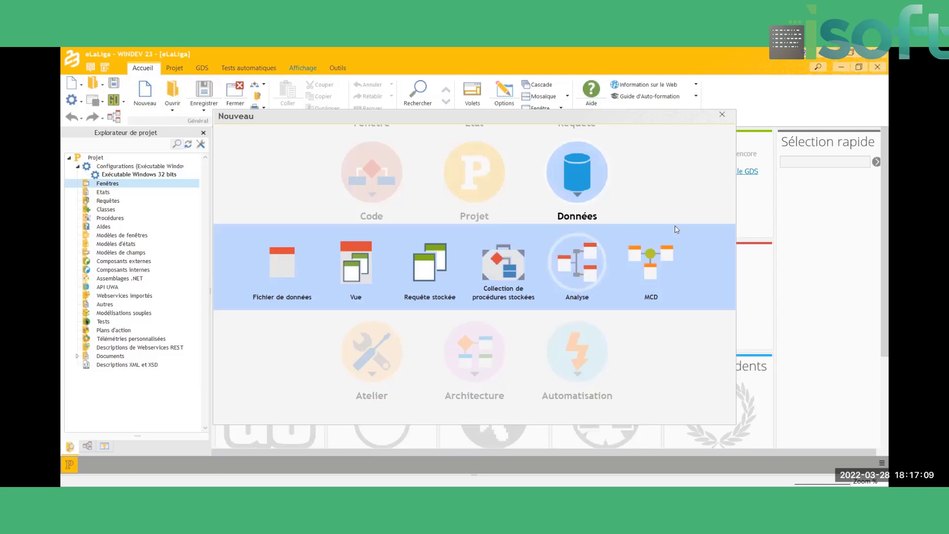
pyautogui.click(657, 267)
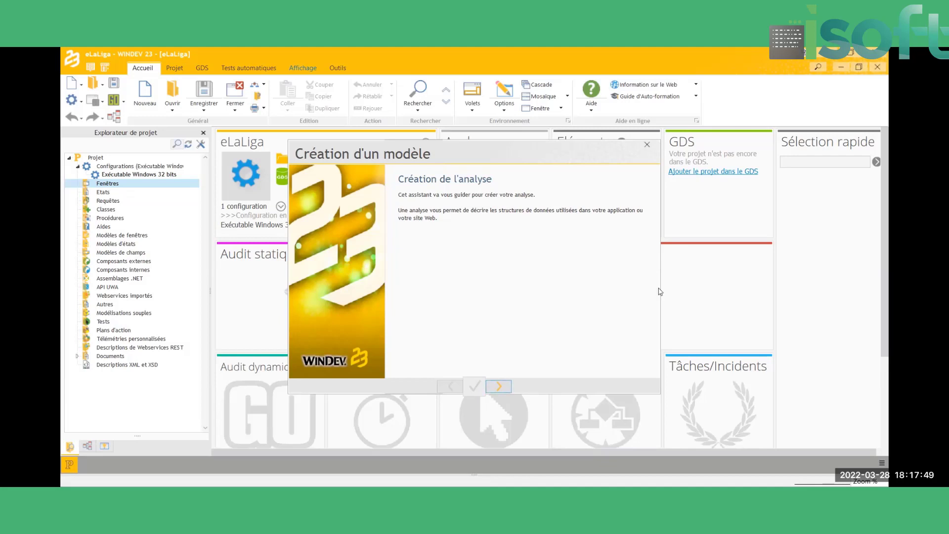
pyautogui.click(503, 386)
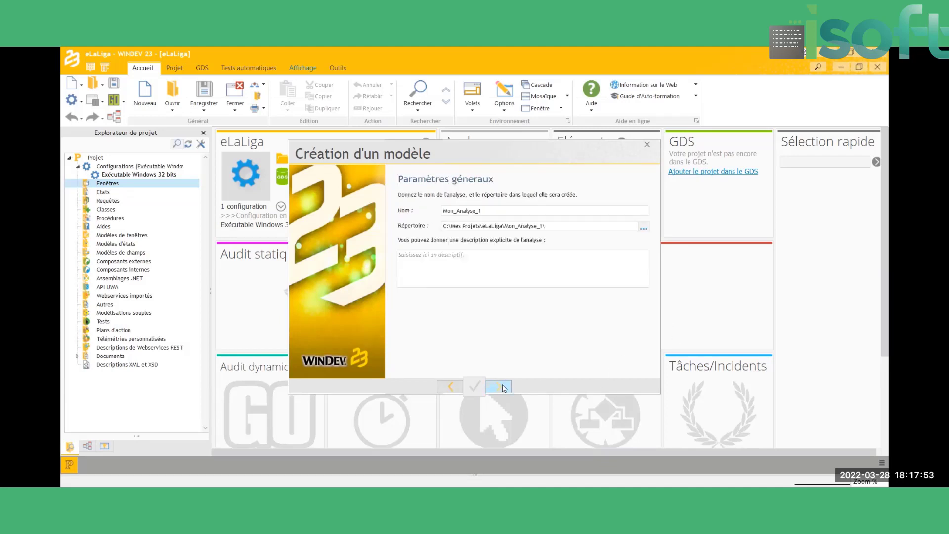
# Name the analysis Mon_Analyse_Liga and finish creating the model with the MCD associated to the Mon_Analyse_Liga analysis.
pyautogui.click(501, 211)
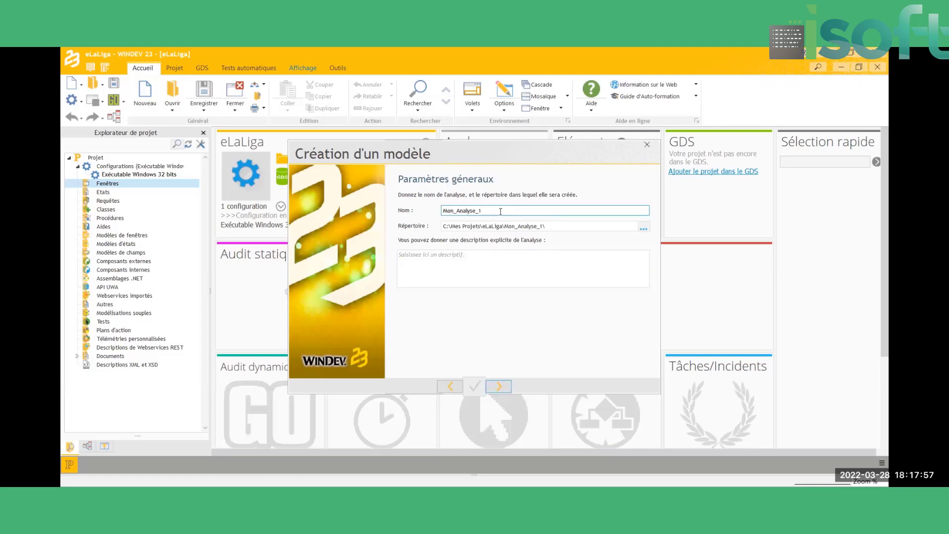
pyautogui.press('BackSpace')
pyautogui.write('Liga')
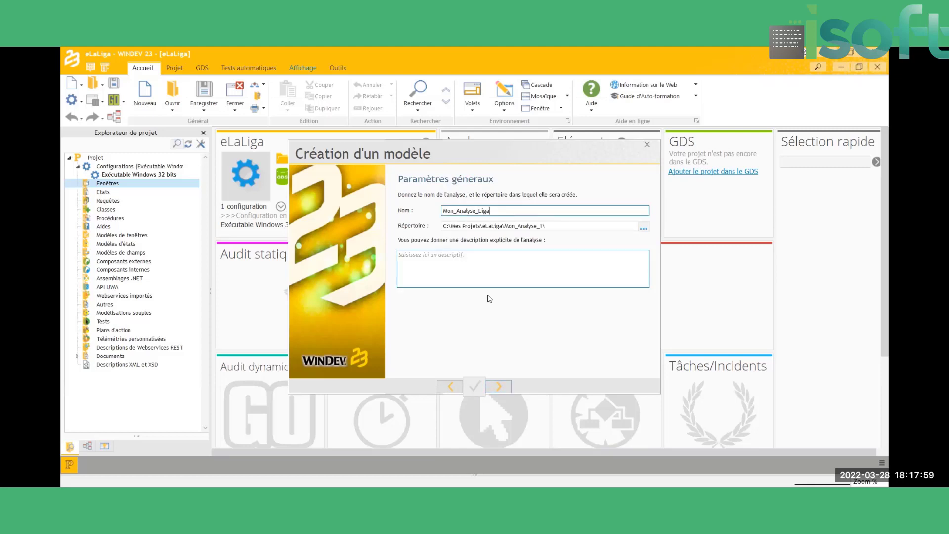
pyautogui.click(496, 387)
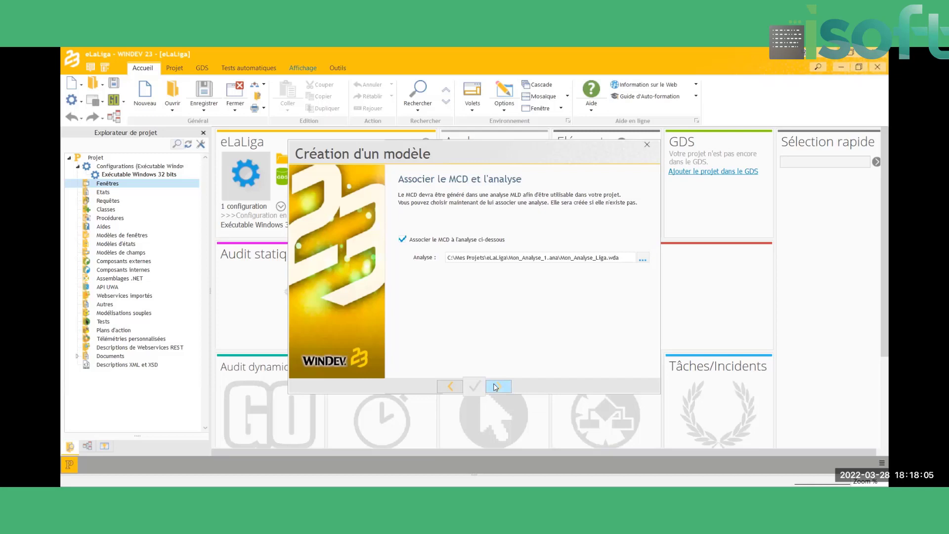
pyautogui.click(495, 385)
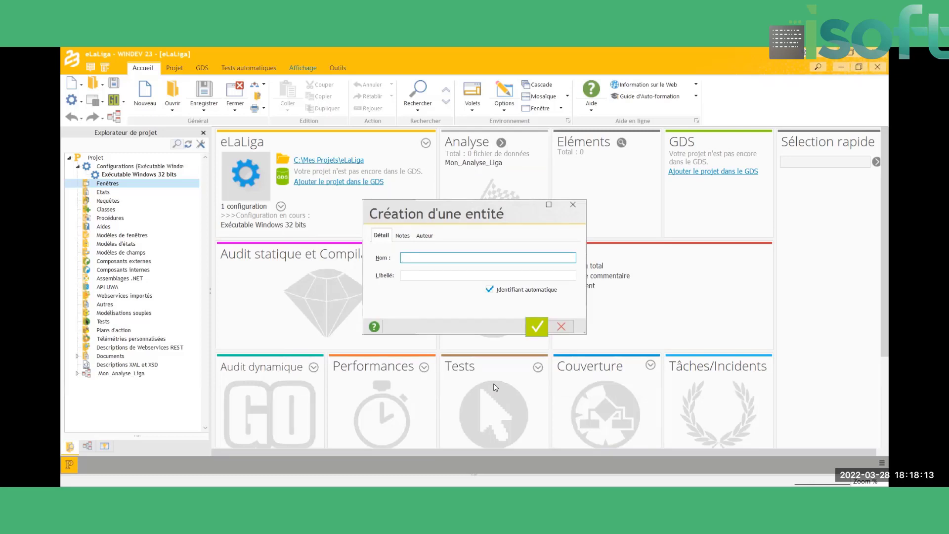
# Create an entity named Fédération with an automatic identifier and set the type of IDFédération to the 8-byte automatic identifier.
pyautogui.write('édération')
pyautogui.click(538, 327)
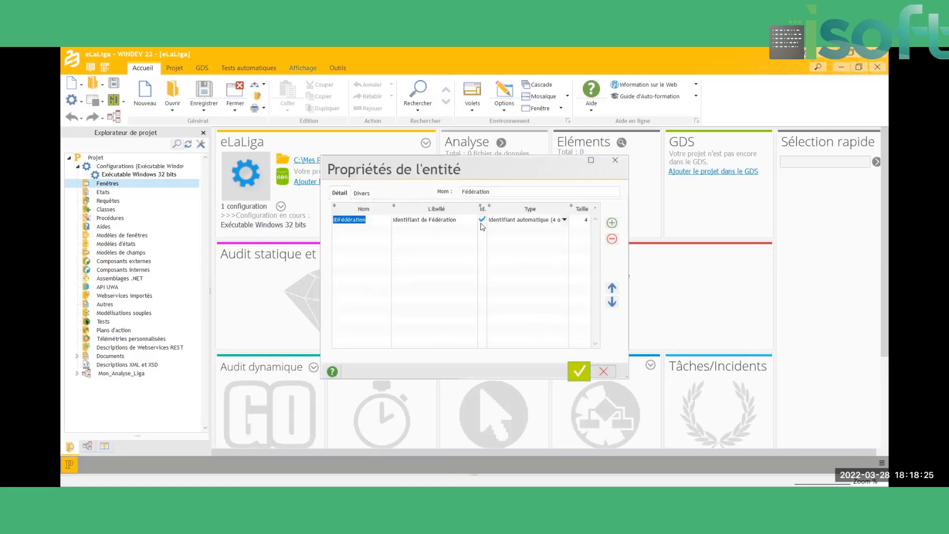
pyautogui.click(564, 220)
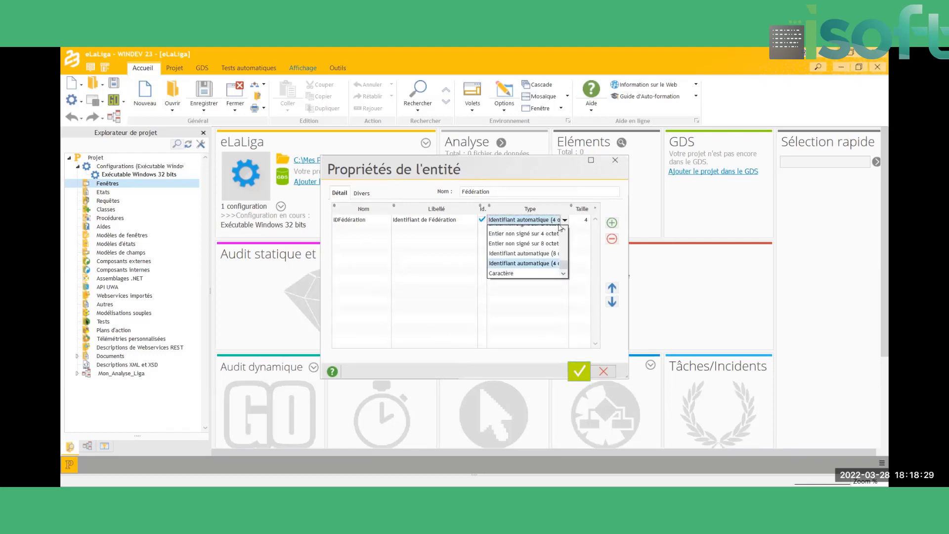
pyautogui.click(546, 254)
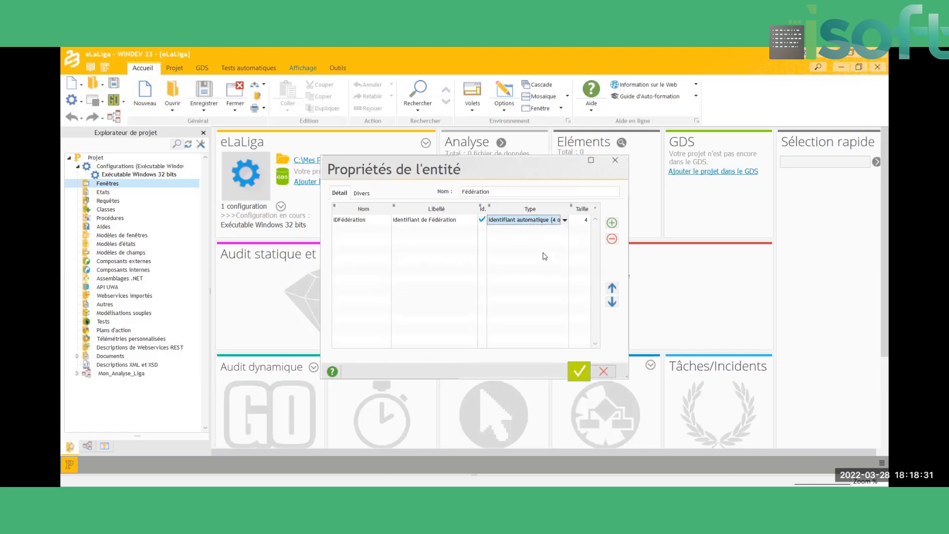
# Add the attributes NomFédé and Presi_Fédé to the Fédération entity.
pyautogui.click(362, 229)
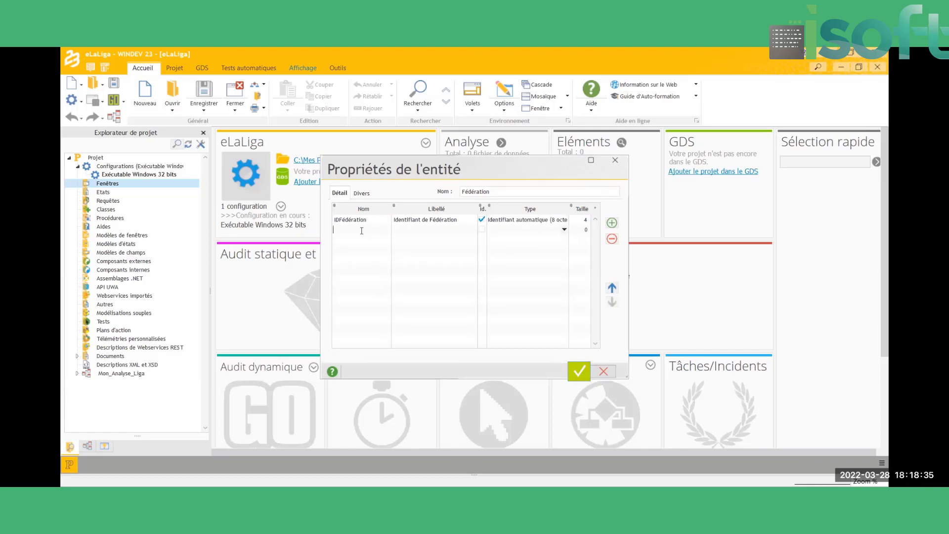
pyautogui.write('NomFédé')
pyautogui.press('Down')
pyautogui.write('Responsable')
pyautogui.press('BackSpace')
pyautogui.press('BackSpace')
pyautogui.press('BackSpace')
pyautogui.press('BackSpace')
pyautogui.press('BackSpace')
pyautogui.press('BackSpace')
pyautogui.press('BackSpace')
pyautogui.press('BackSpace')
pyautogui.press('BackSpace')
pyautogui.press('BackSpace')
pyautogui.press('BackSpace')
pyautogui.write('Presi')
pyautogui.write('Fédé')
# Add the attributes Tel_Fédé, Email_Fédé and DateFédé to the Fédération entity.
pyautogui.click(356, 252)
pyautogui.write('Tel_Fédé')
pyautogui.press('Down')
pyautogui.write('Email_Fédé')
pyautogui.click(354, 269)
pyautogui.write('Date')
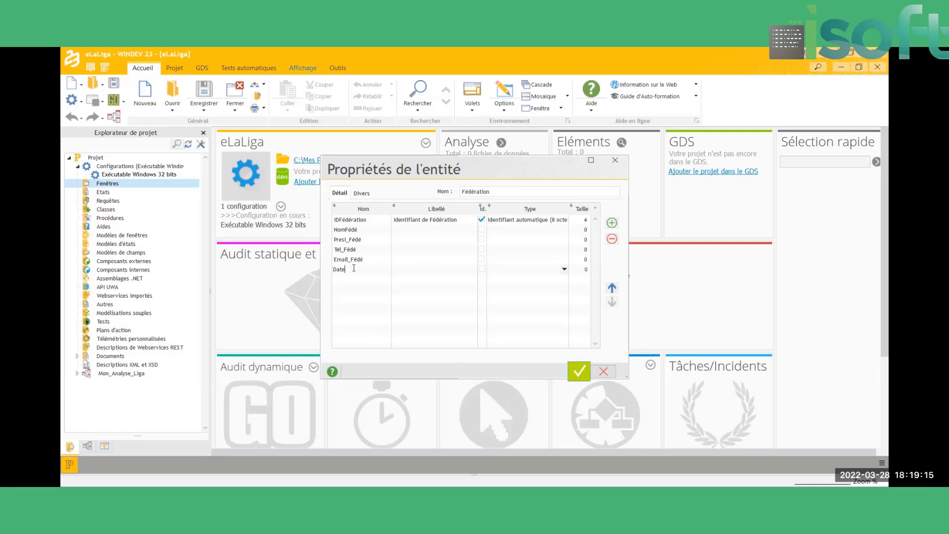
pyautogui.write('Fédé')
pyautogui.press('Return')
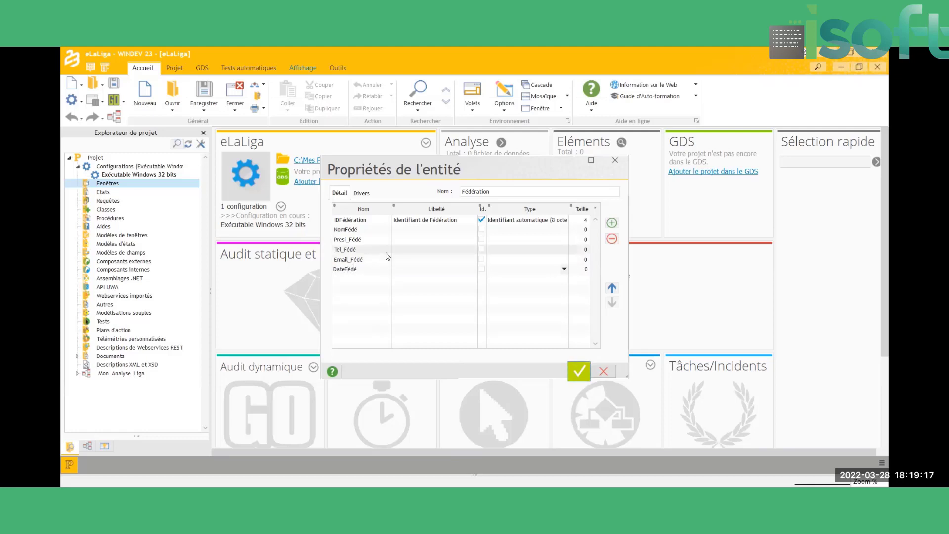
# Set the label of the NomFédé attribute to "Nom de la Fédération".
pyautogui.click(450, 231)
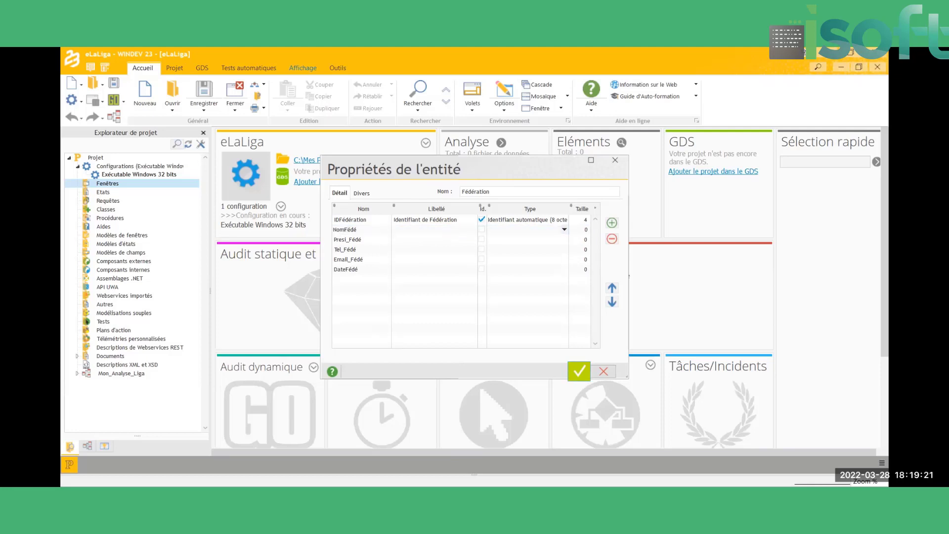
pyautogui.write('Nom de ')
pyautogui.write('la ')
pyautogui.write('Féd')
pyautogui.write('d')
pyautogui.write('er')
pyautogui.write('ation')
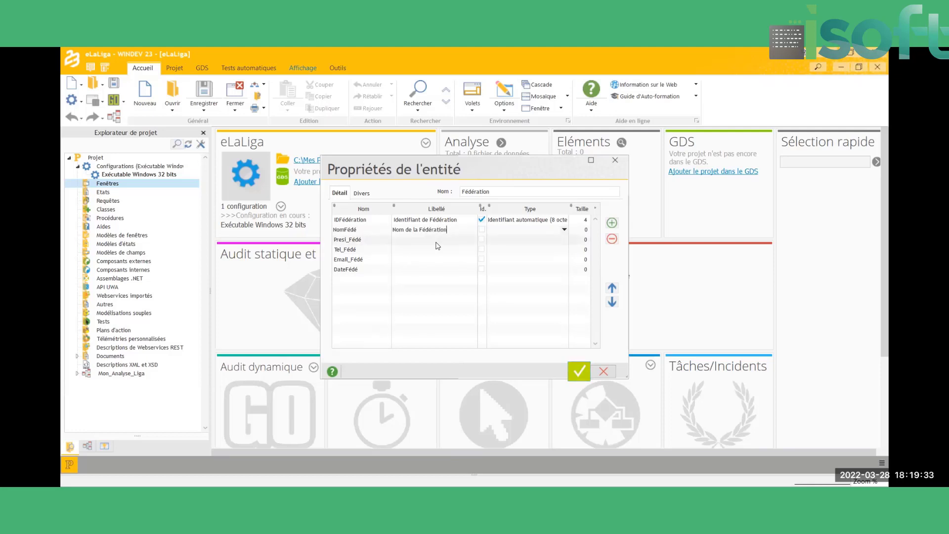
# Label the Presi_Fédé attribute "Président" and the Tel_Fédé attribute "N° Téléphone".
pyautogui.press('Down')
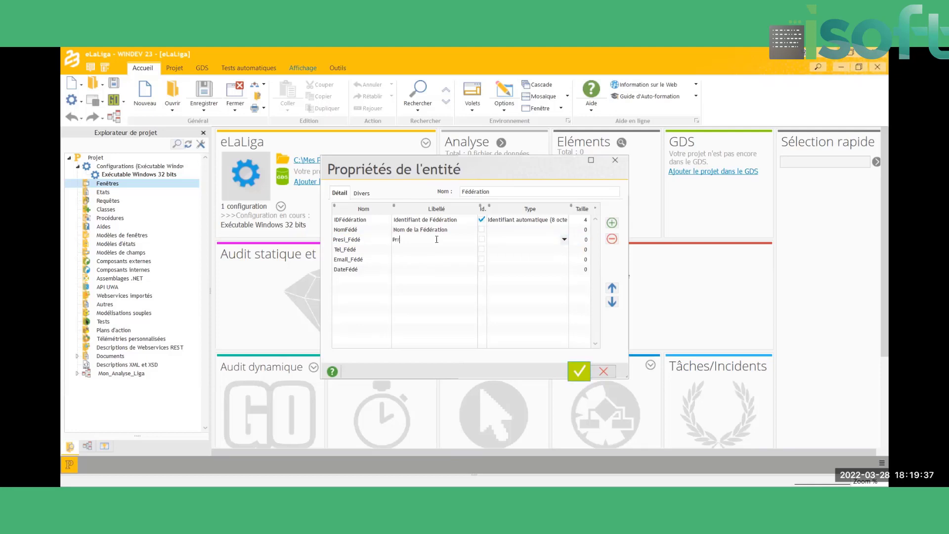
pyautogui.write('Prs')
pyautogui.press('BackSpace')
pyautogui.write('ésident')
pyautogui.click(434, 254)
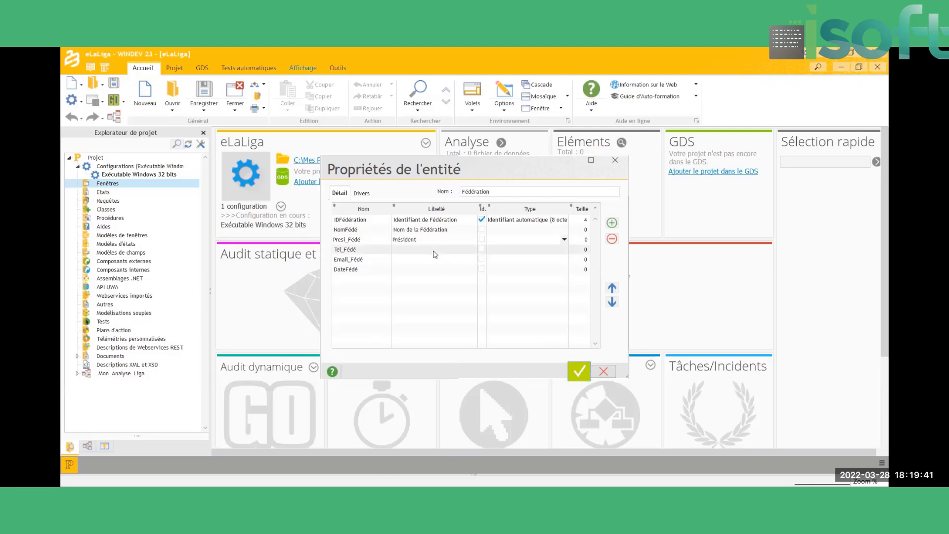
pyautogui.click(434, 251)
pyautogui.write('N')
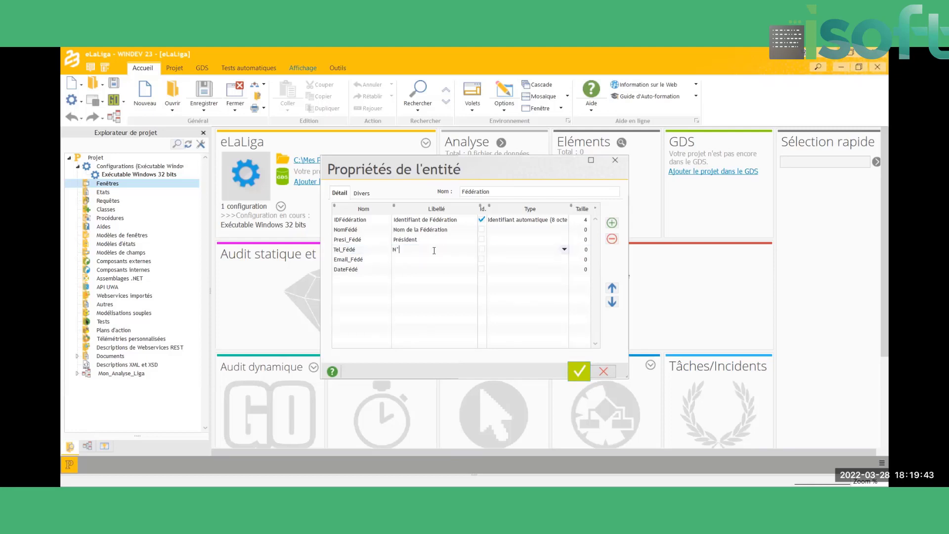
pyautogui.write('° Téléphone')
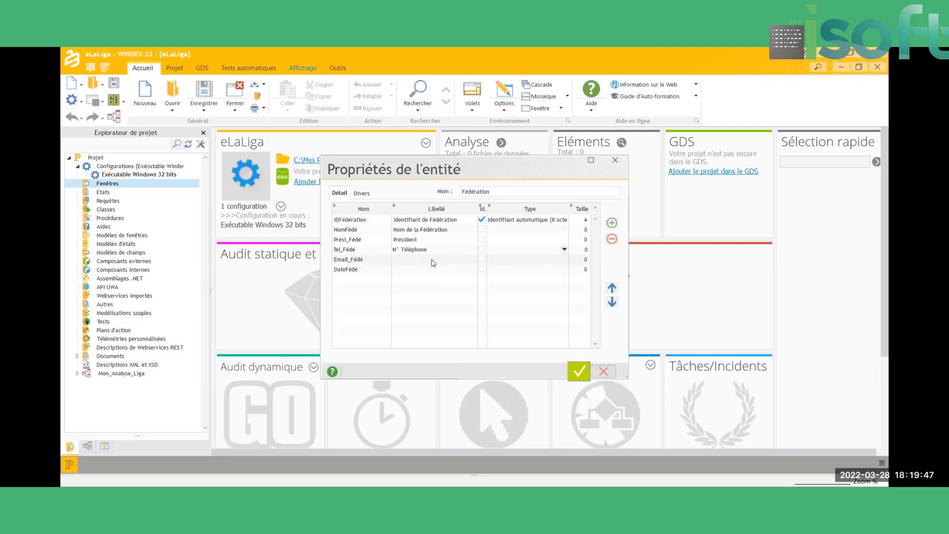
# Label the Email_Fédé attribute "Email" and the DateFédé attribute "DateEnreg".
pyautogui.click(433, 259)
pyautogui.write('Email')
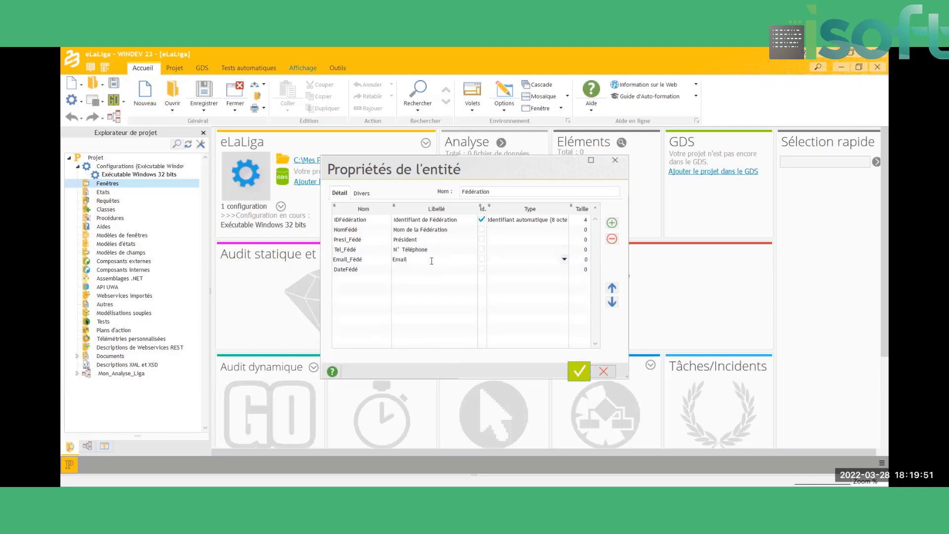
pyautogui.click(428, 272)
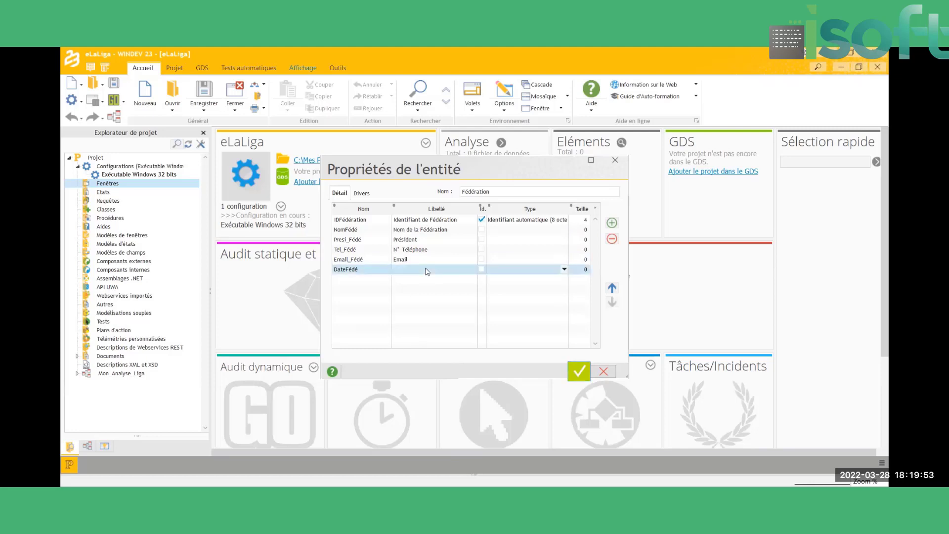
pyautogui.click(427, 271)
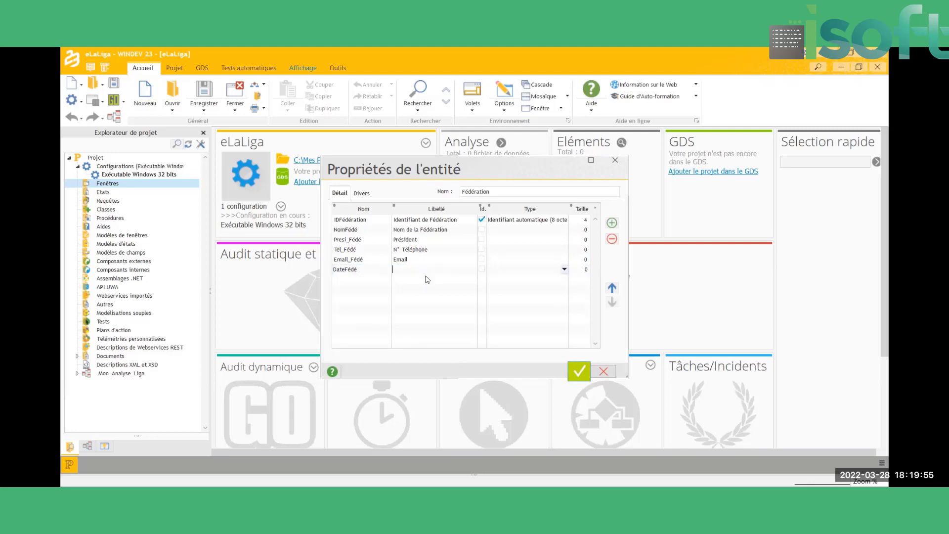
pyautogui.write('DateEnreg')
# Set the type of the NomFédé attribute to Chaîne.
pyautogui.click(529, 233)
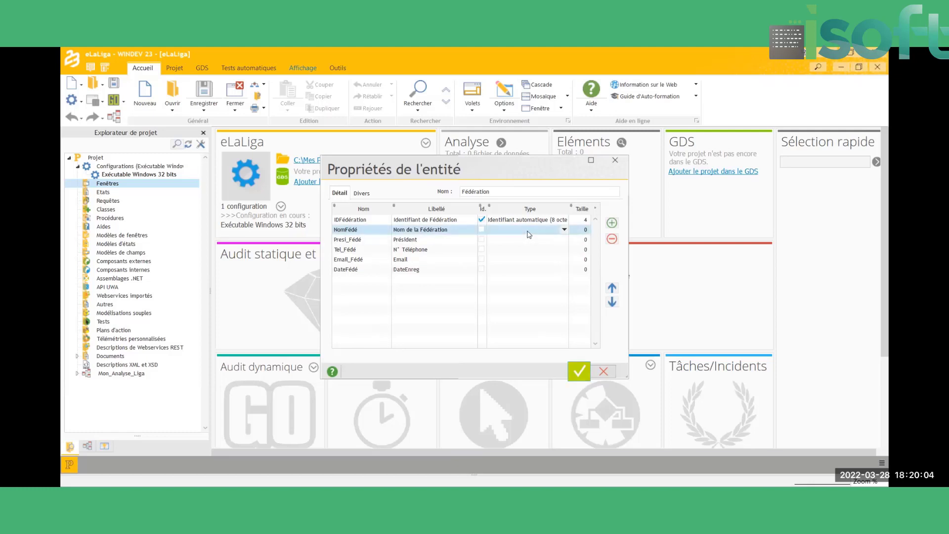
pyautogui.rightClick(565, 232)
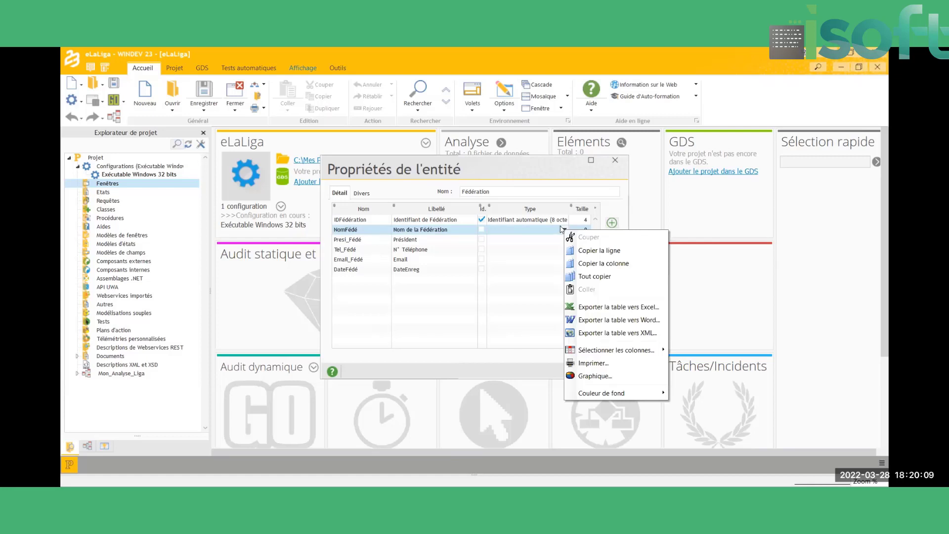
pyautogui.click(564, 230)
pyautogui.click(564, 231)
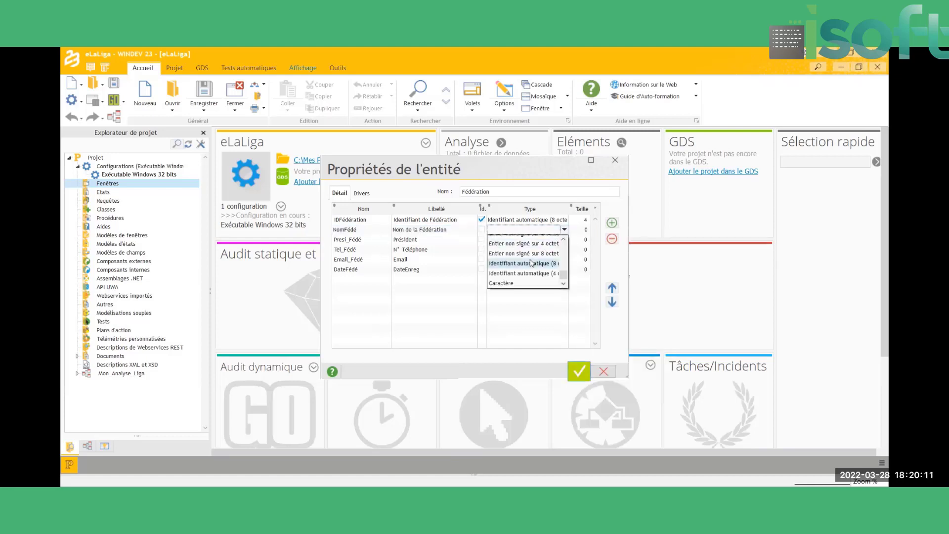
pyautogui.scroll(3, 532, 257)
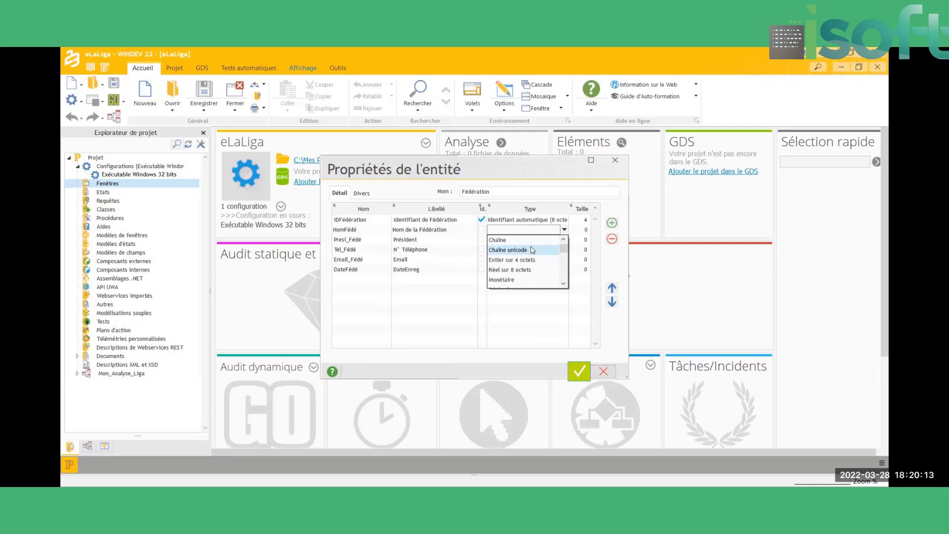
pyautogui.click(531, 240)
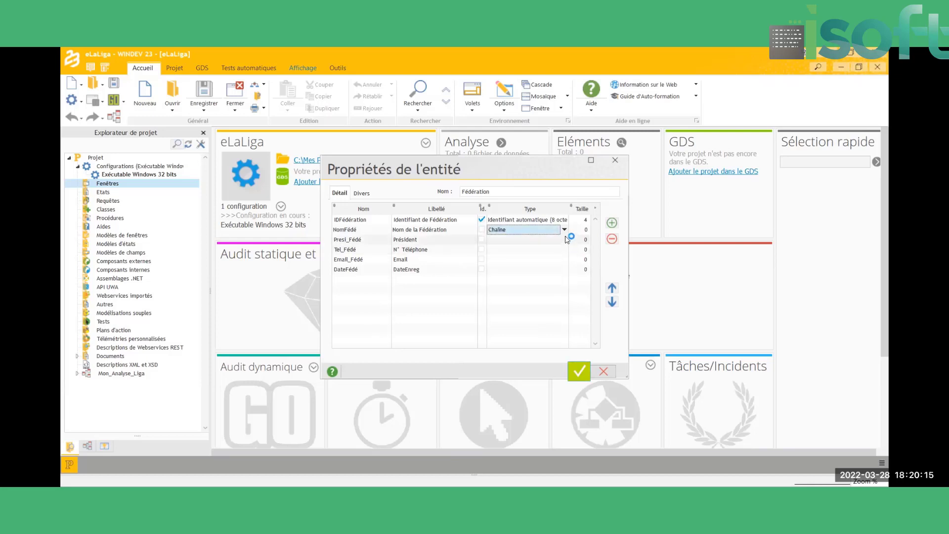
# Set the type of the Presi_Fédé and Tel_Fédé attributes to Chaîne.
pyautogui.click(566, 239)
pyautogui.click(564, 239)
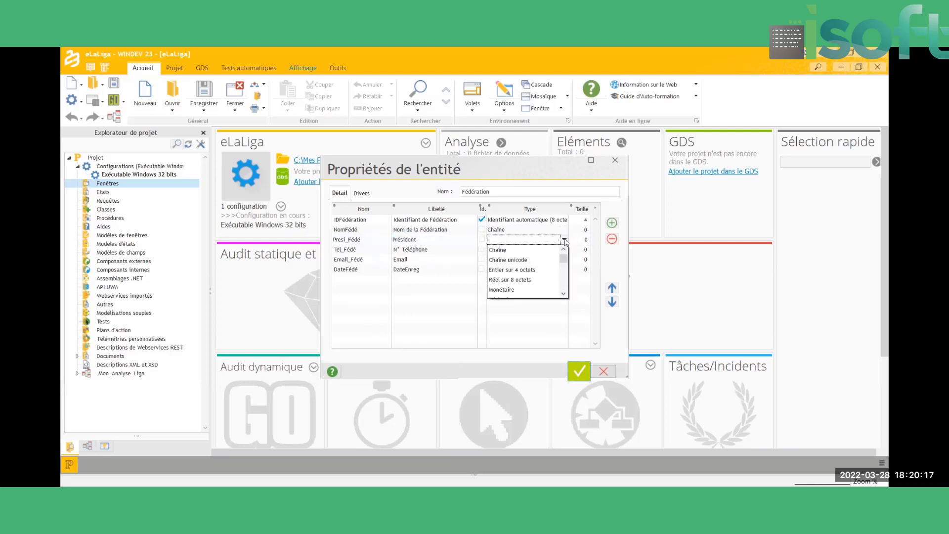
pyautogui.click(552, 252)
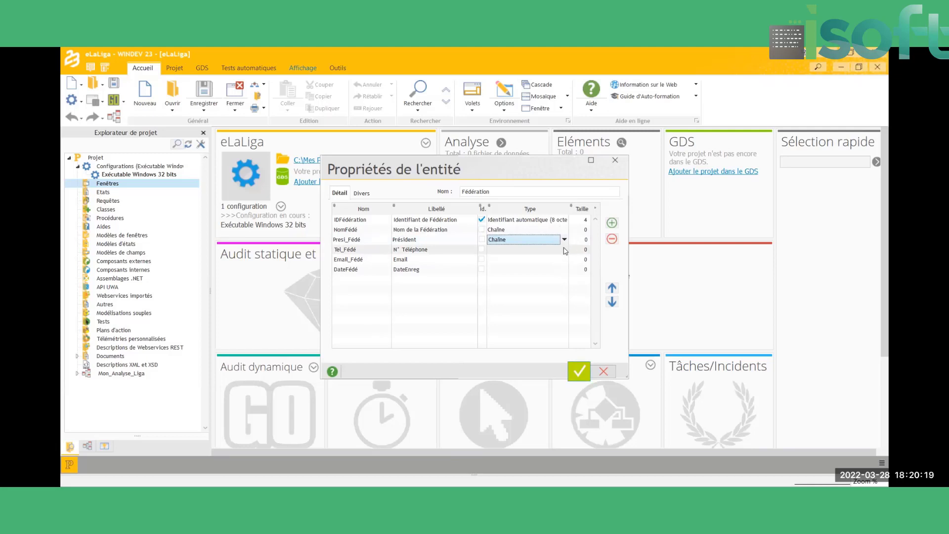
pyautogui.click(566, 251)
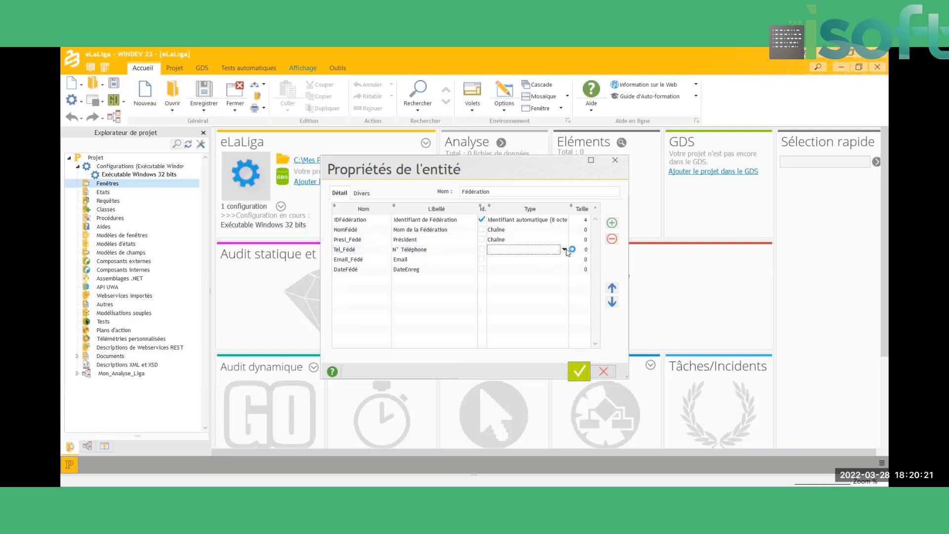
pyautogui.click(564, 251)
pyautogui.click(560, 261)
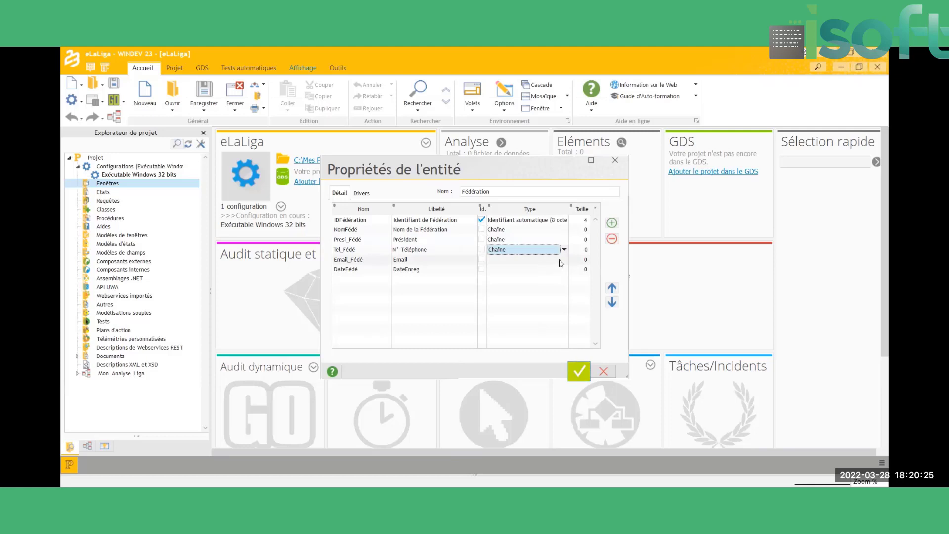
# Set the type of the Email_Fédé attribute to Chaîne.
pyautogui.click(559, 262)
pyautogui.click(564, 261)
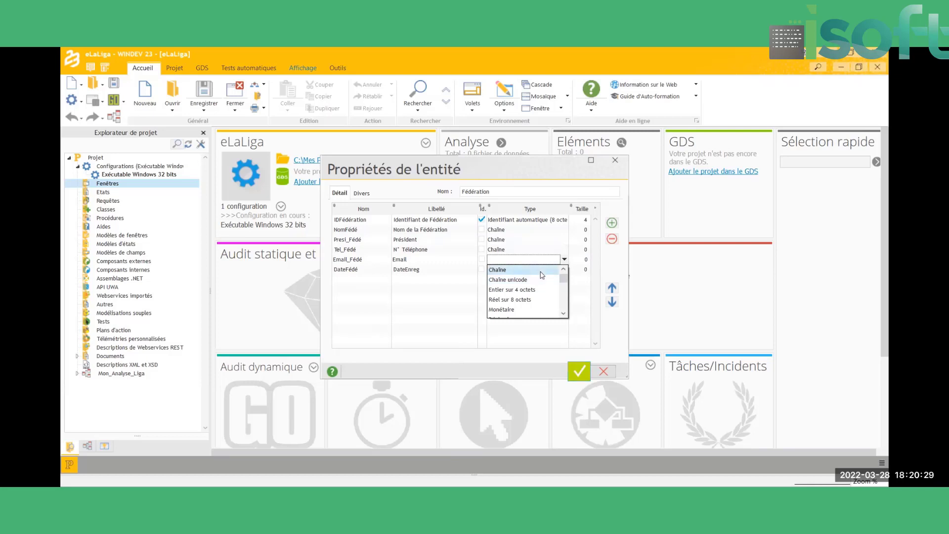
pyautogui.click(562, 269)
pyautogui.click(564, 271)
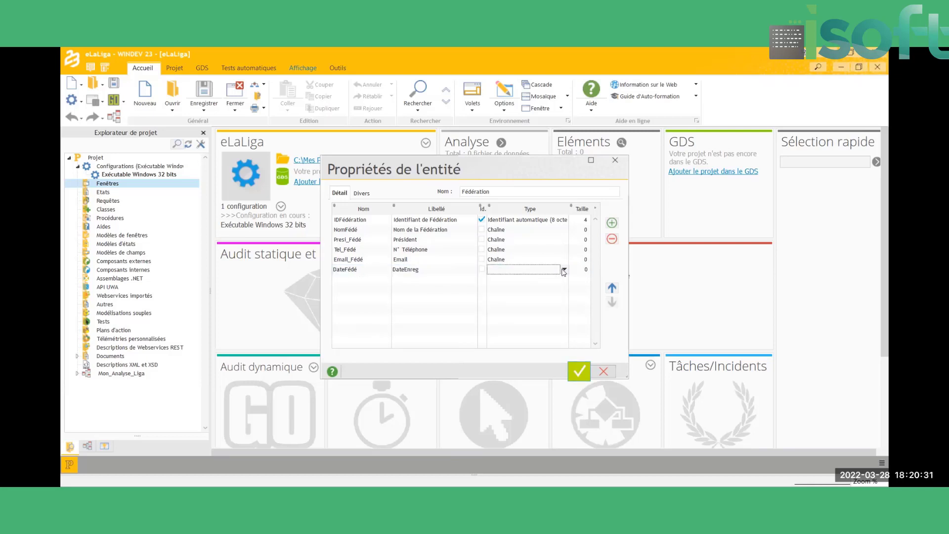
pyautogui.click(564, 271)
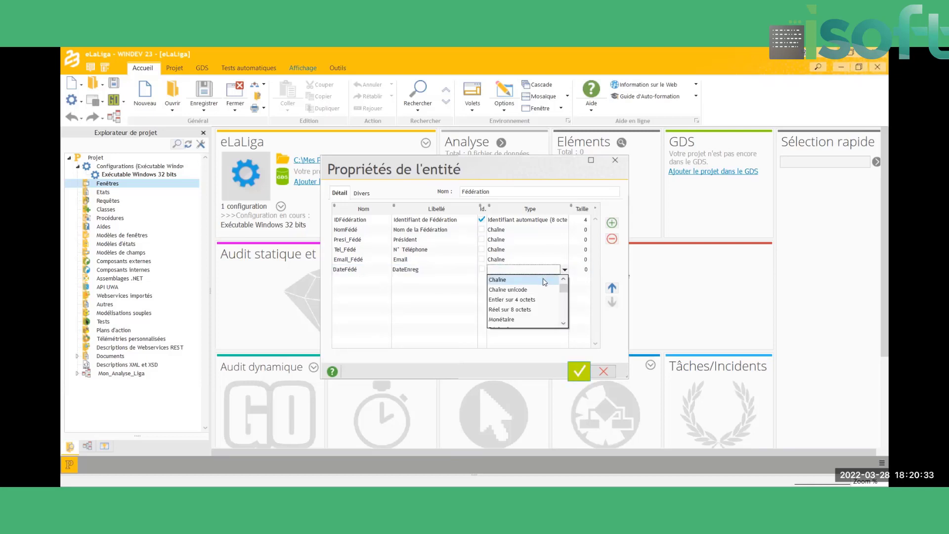
pyautogui.click(543, 281)
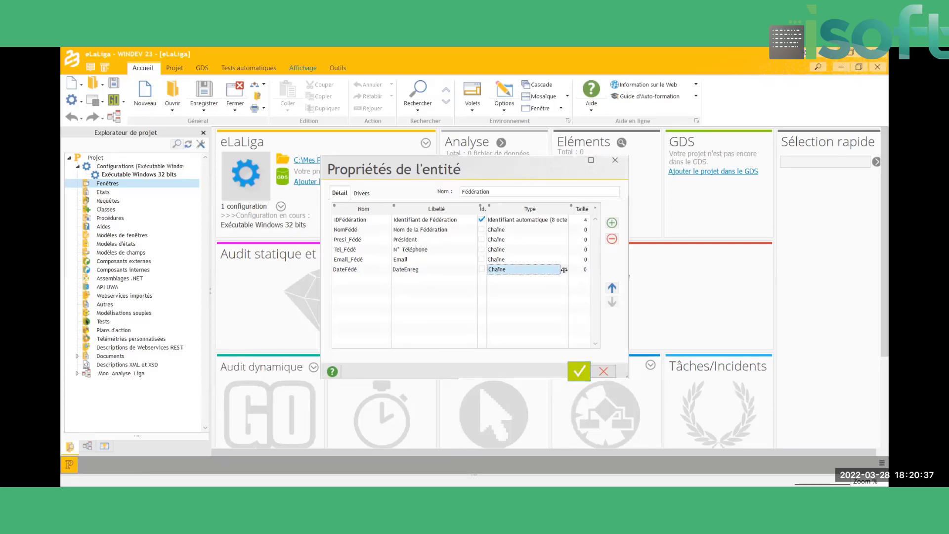
# Set the DateFédé attribute's type to Date (aaaammjj) and its size to 8.
pyautogui.click(565, 270)
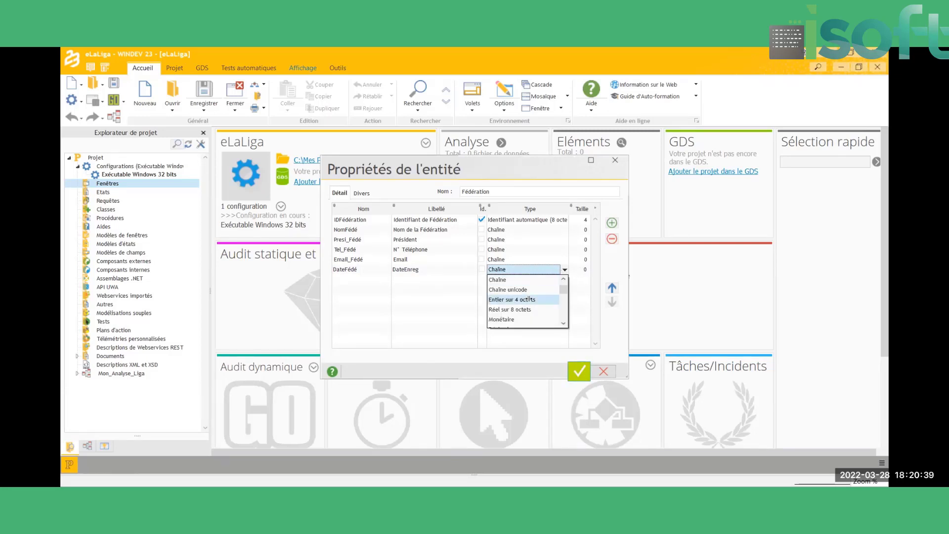
pyautogui.scroll(-3, 528, 296)
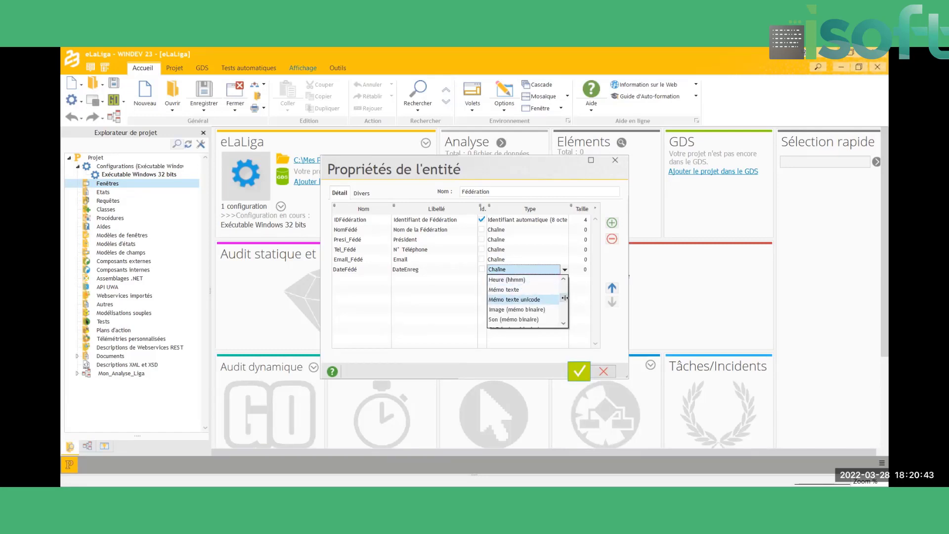
pyautogui.scroll(1, 546, 295)
pyautogui.click(529, 279)
pyautogui.click(581, 268)
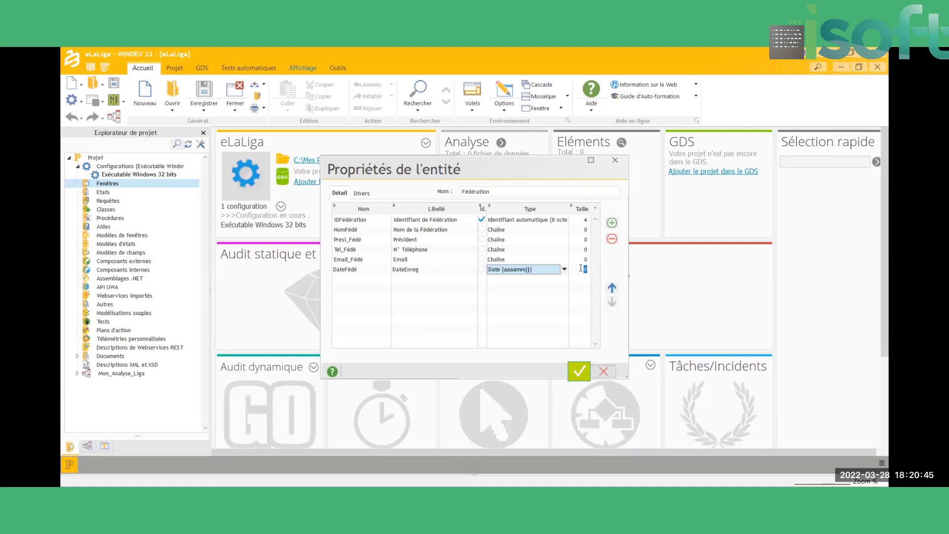
pyautogui.write('8')
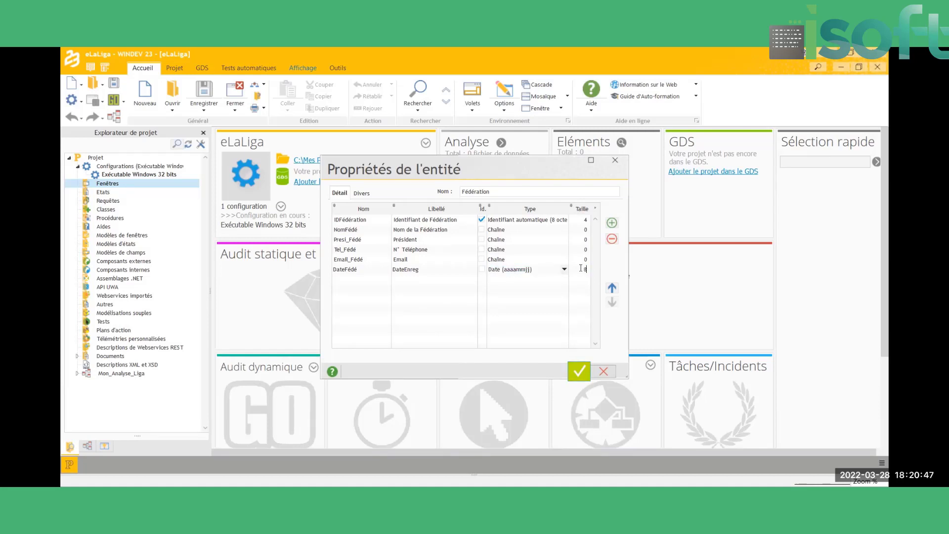
# Set the size of the Email_Fédé attribute to 260 and of the Tel_Fédé attribute to 20.
pyautogui.click(585, 263)
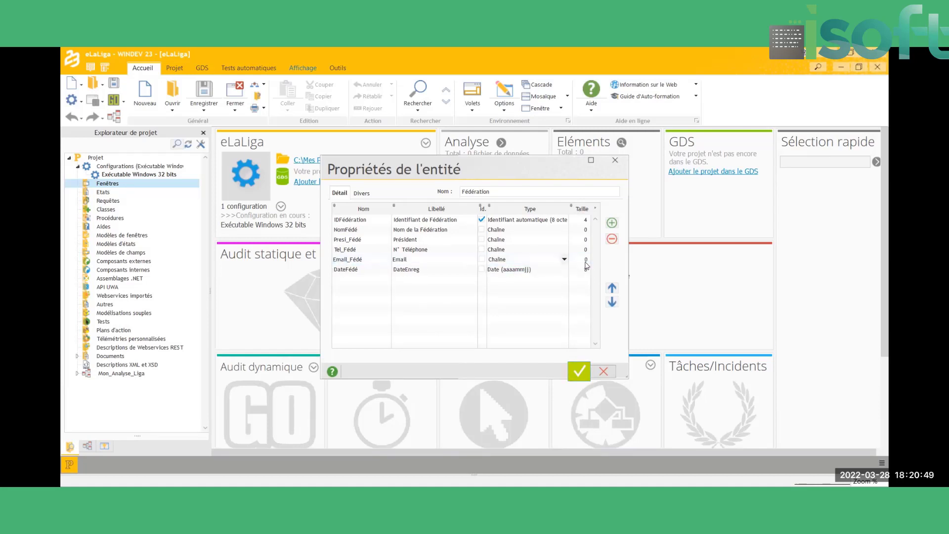
pyautogui.click(586, 260)
pyautogui.write('20')
pyautogui.click(586, 249)
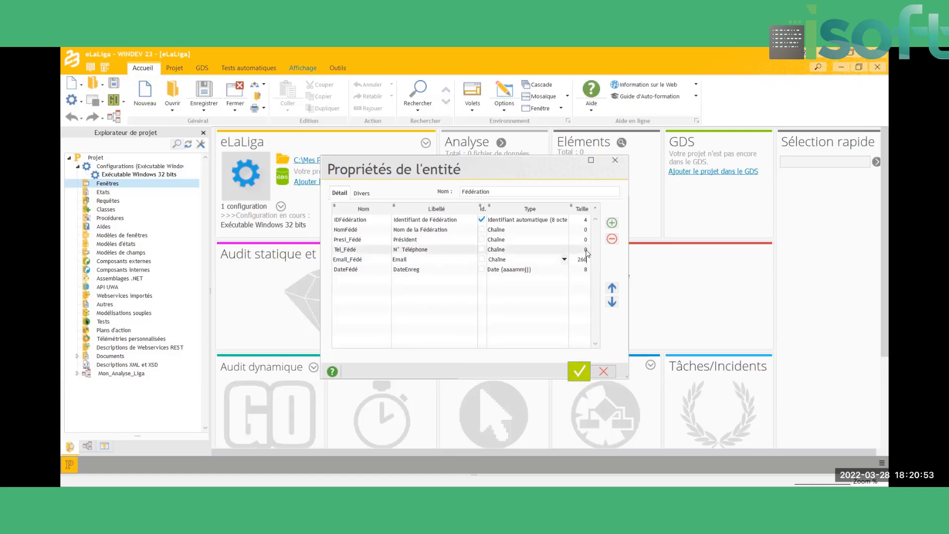
pyautogui.click(586, 250)
pyautogui.write('20')
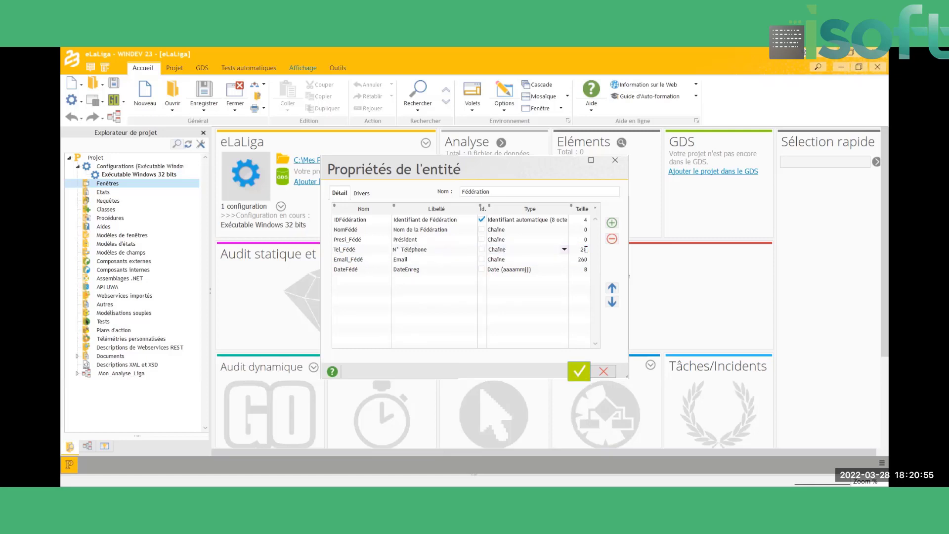
# Set the size of the Presi_Fédé attribute to 120 and of the NomFédé attribute to 200.
pyautogui.click(586, 240)
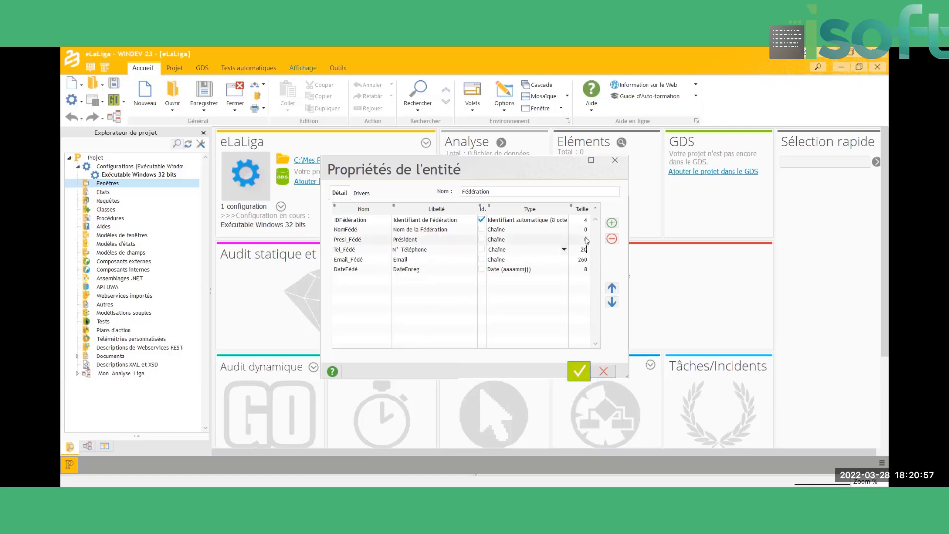
pyautogui.click(586, 240)
pyautogui.write('1')
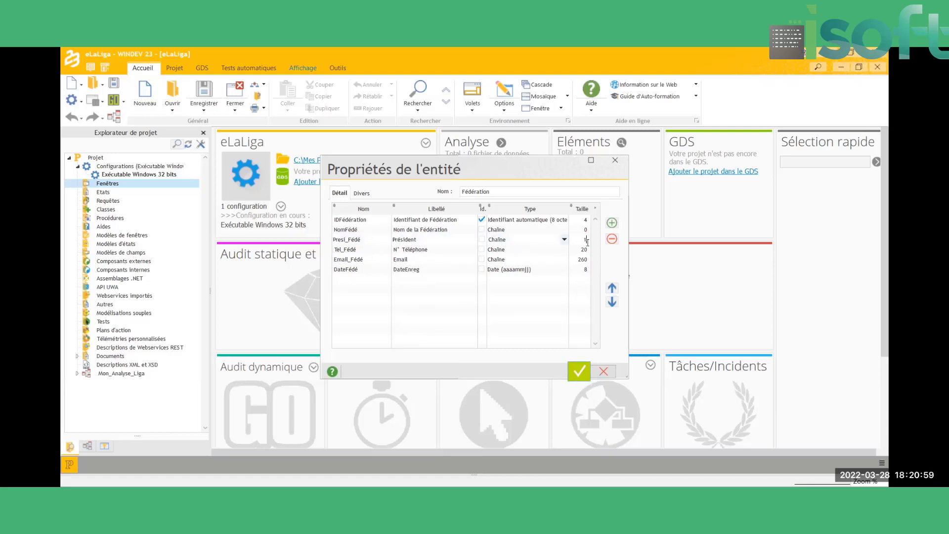
pyautogui.write('20')
pyautogui.click(586, 231)
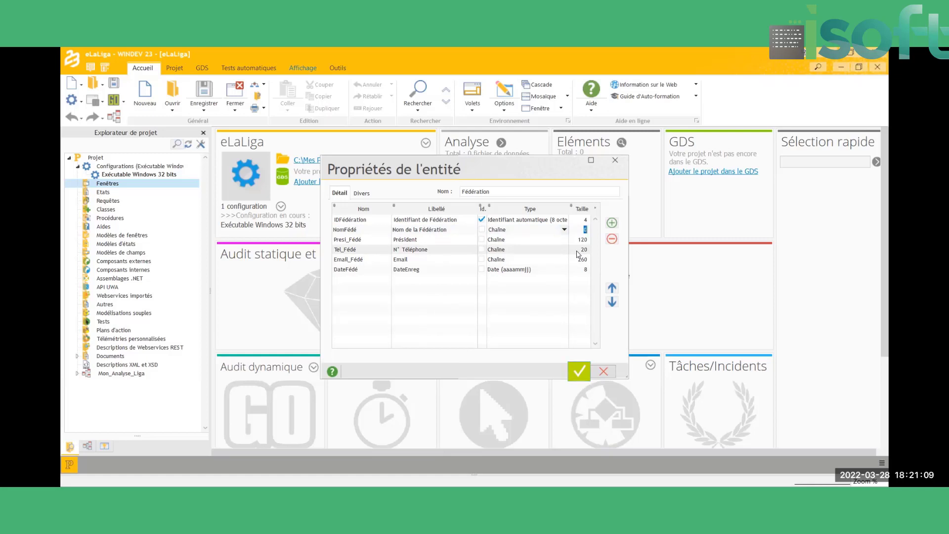
pyautogui.write('200')
# Add a SigleFédé attribute to the Fédération entity with the label "Acronyme", type Chaîne and size 30.
pyautogui.click(361, 281)
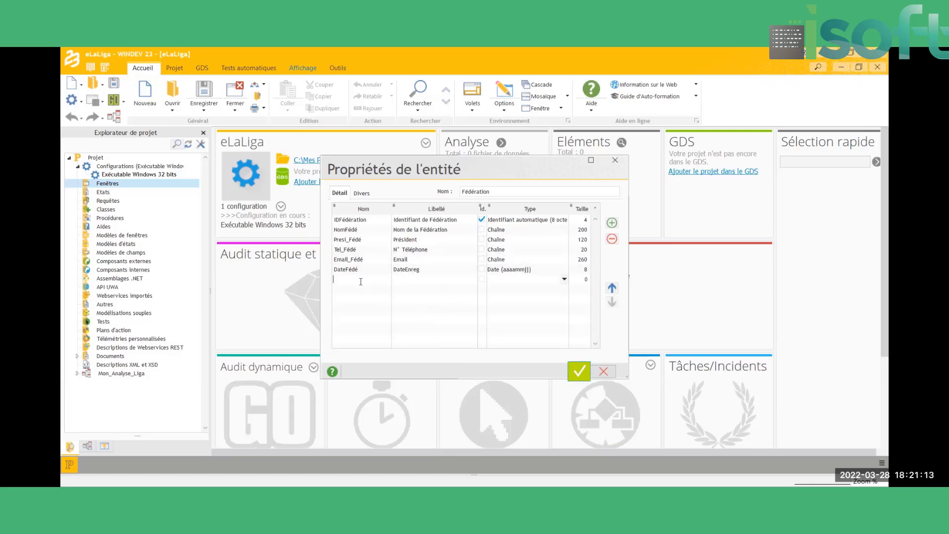
pyautogui.write('Sigle')
pyautogui.press('BackSpace')
pyautogui.write('Fédé')
pyautogui.click(411, 278)
pyautogui.write('Acronyme')
pyautogui.click(565, 280)
pyautogui.click(544, 289)
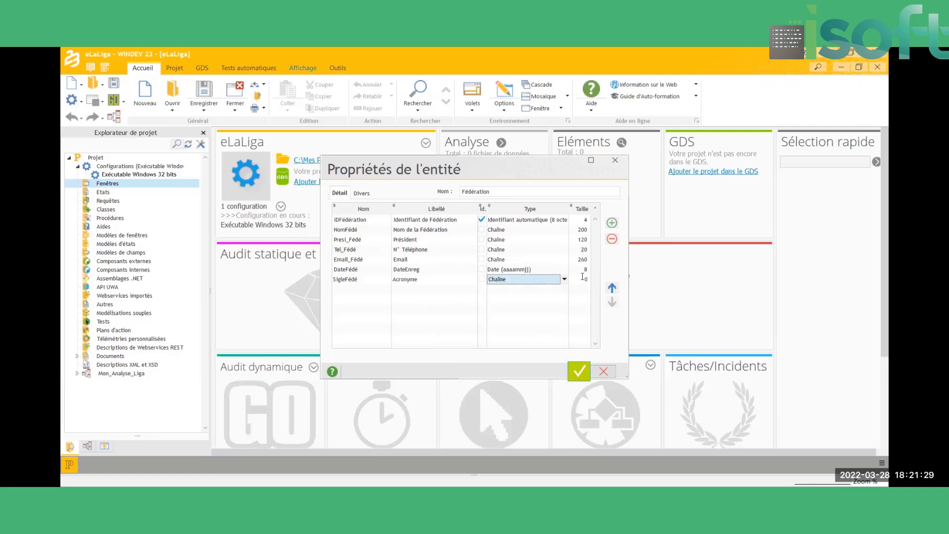
pyautogui.click(582, 278)
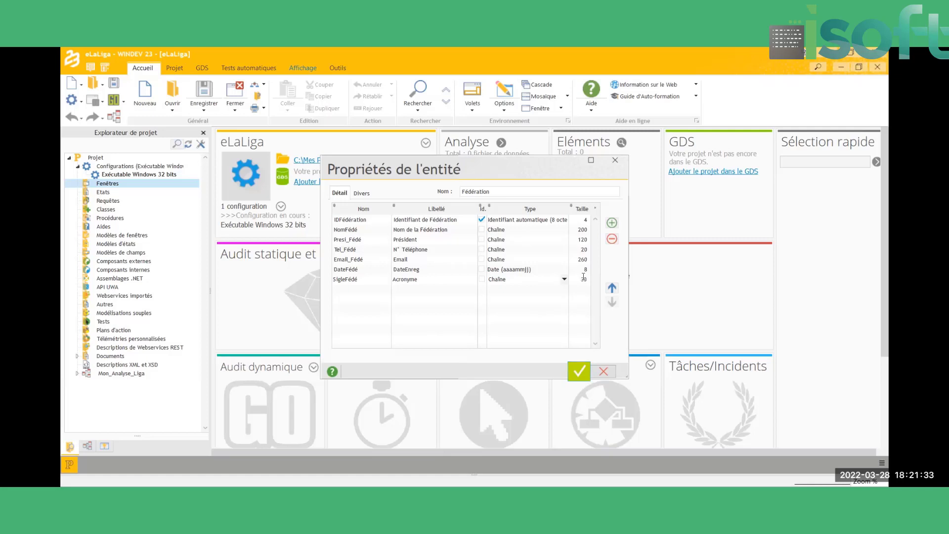
# Move the SigleFédé attribute up the list to directly below IDFédération.
pyautogui.click(613, 288)
pyautogui.click(612, 288)
pyautogui.click(612, 288)
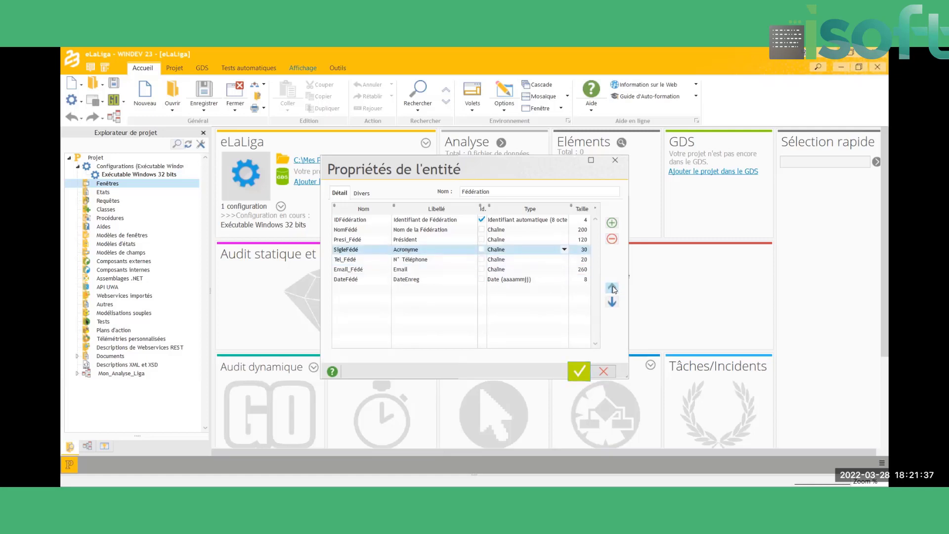
pyautogui.click(613, 288)
pyautogui.click(612, 288)
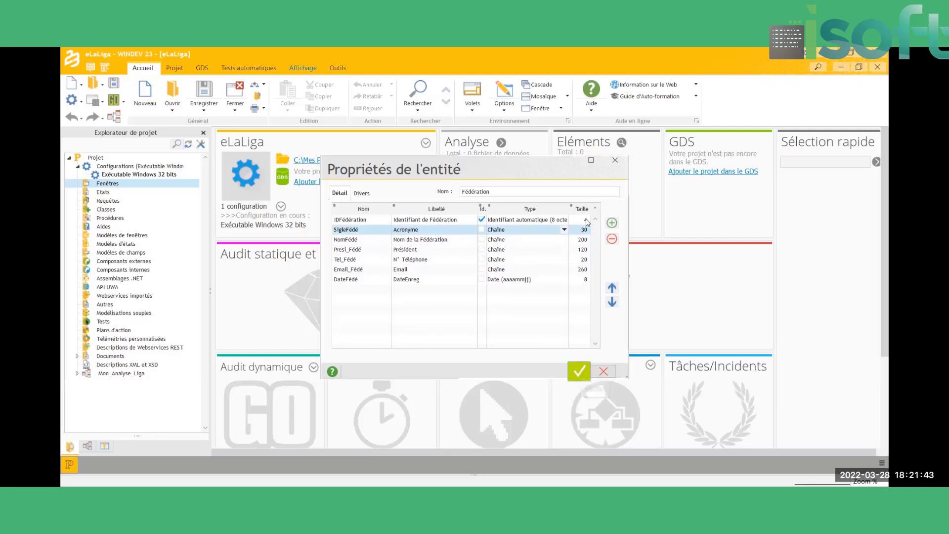
# Set the size of the IDFédération identifier to 8 and save the entity's modifications.
pyautogui.click(587, 220)
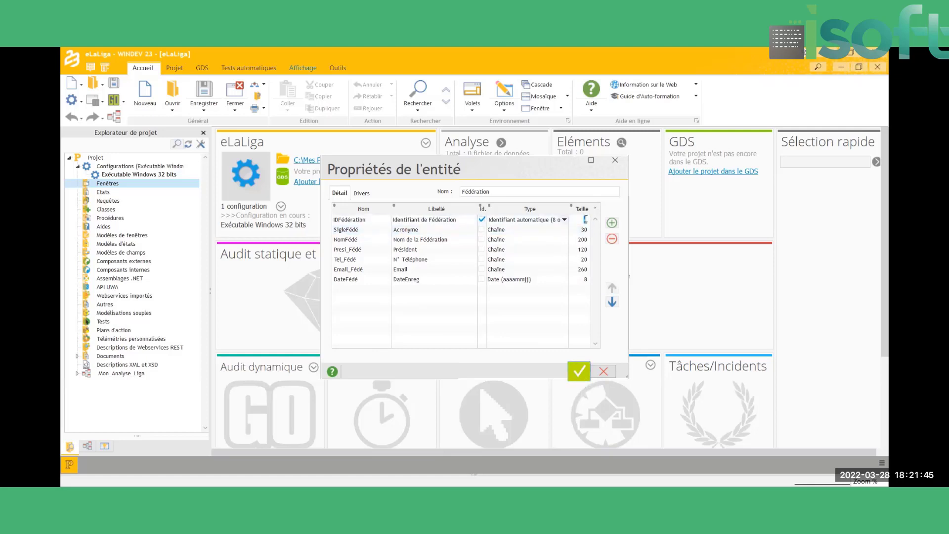
pyautogui.click(579, 372)
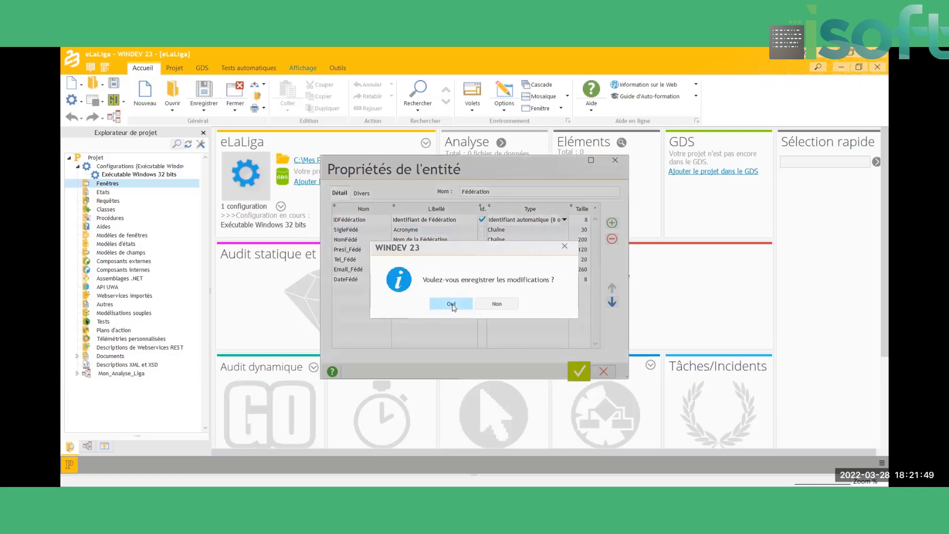
pyautogui.click(452, 305)
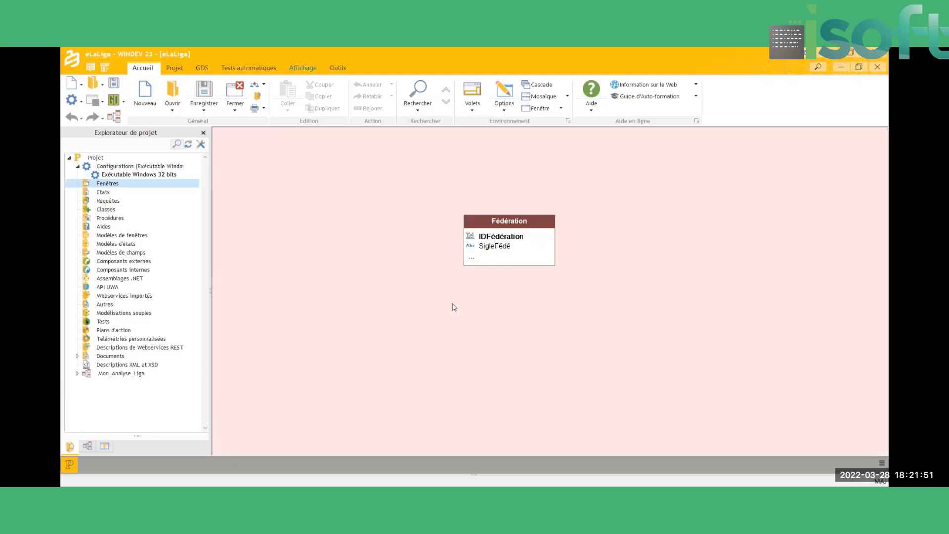
# Enlarge the Fédération entity downward until all its attributes show, and move it to the upper-left area of the diagram.
pyautogui.click(505, 237)
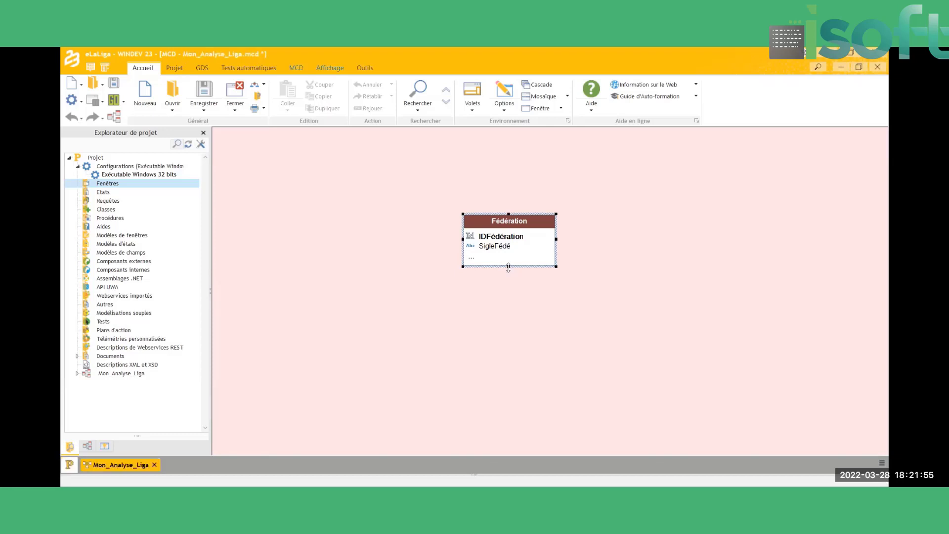
pyautogui.moveTo(508, 268); pyautogui.dragTo(510, 317)
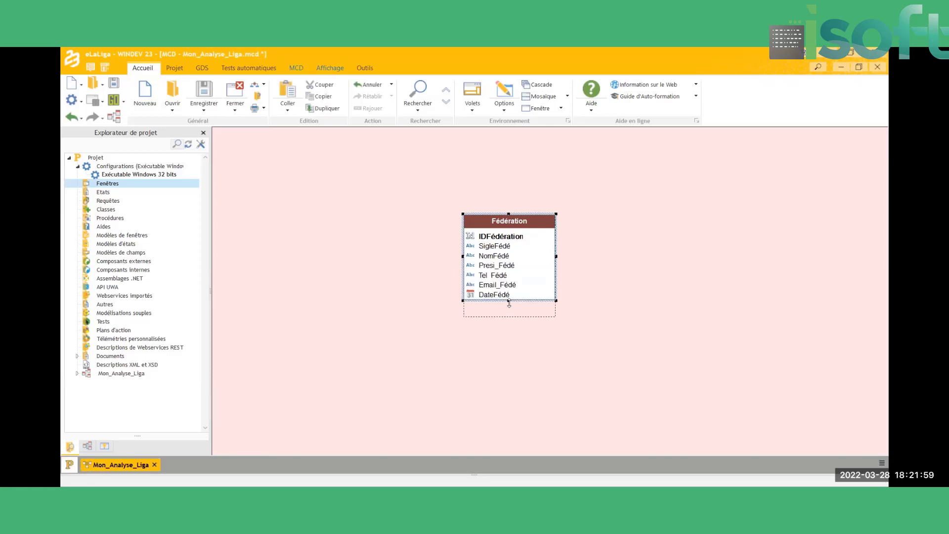
pyautogui.hotkey('ctrl', 'd')
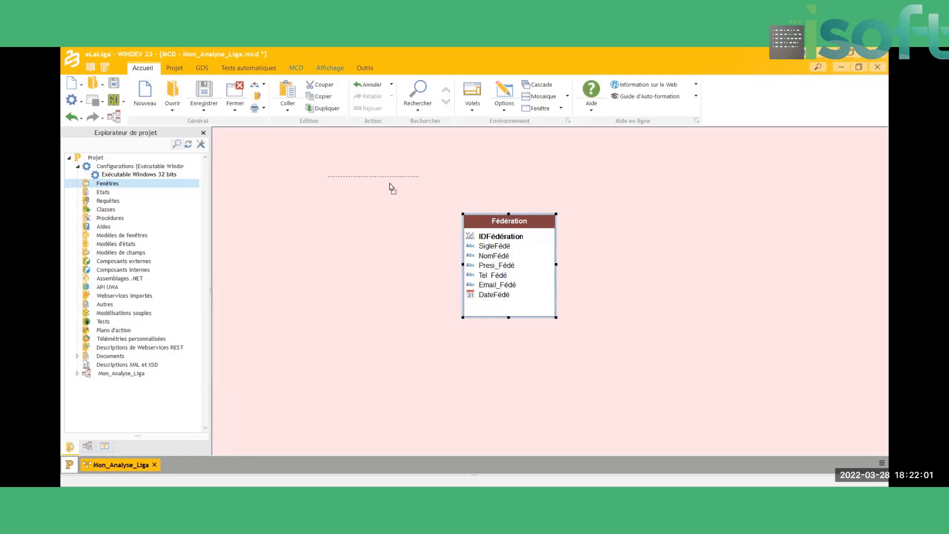
pyautogui.moveTo(383, 185); pyautogui.dragTo(384, 183)
pyautogui.click(496, 217)
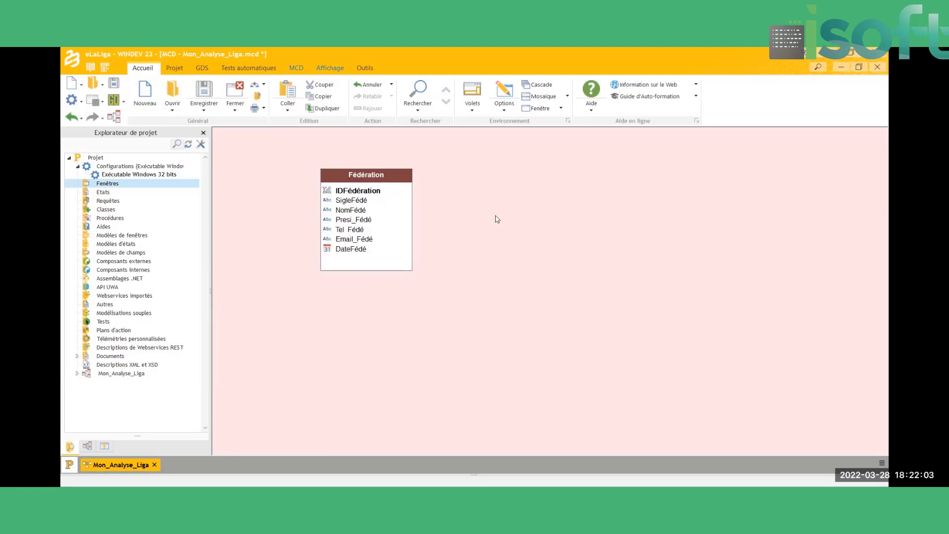
# Save the model and set the size of the Fédération entity's Presi_Fédé attribute to 100.
pyautogui.hotkey('ctrl', 's')
pyautogui.click(355, 201)
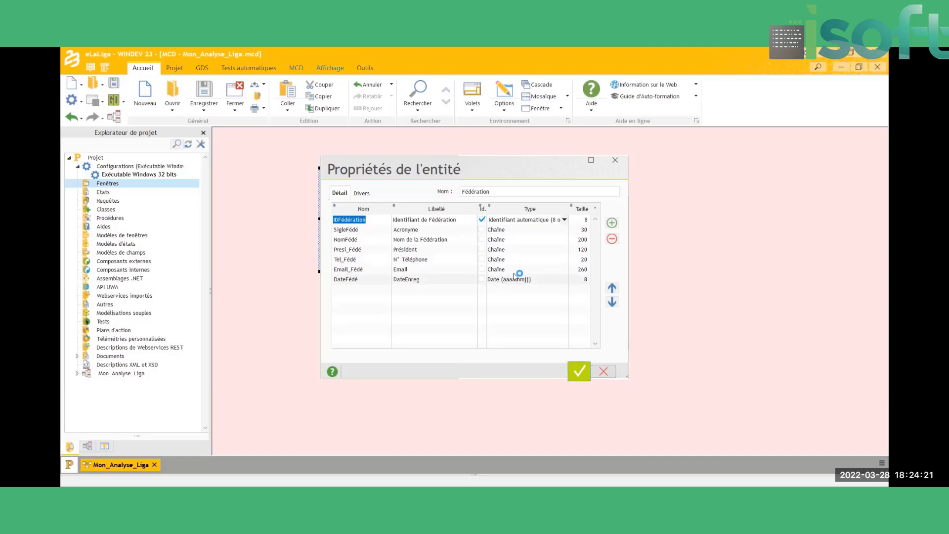
pyautogui.click(587, 240)
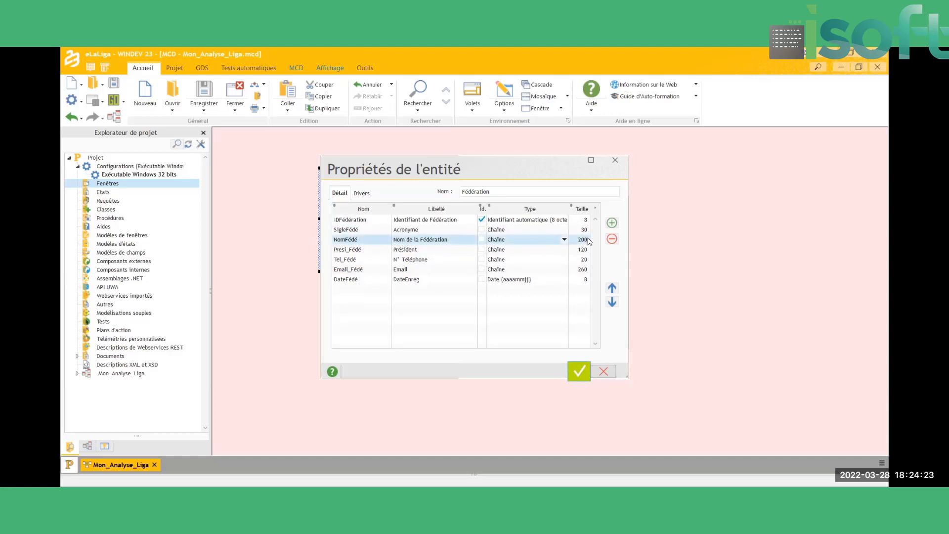
pyautogui.click(583, 249)
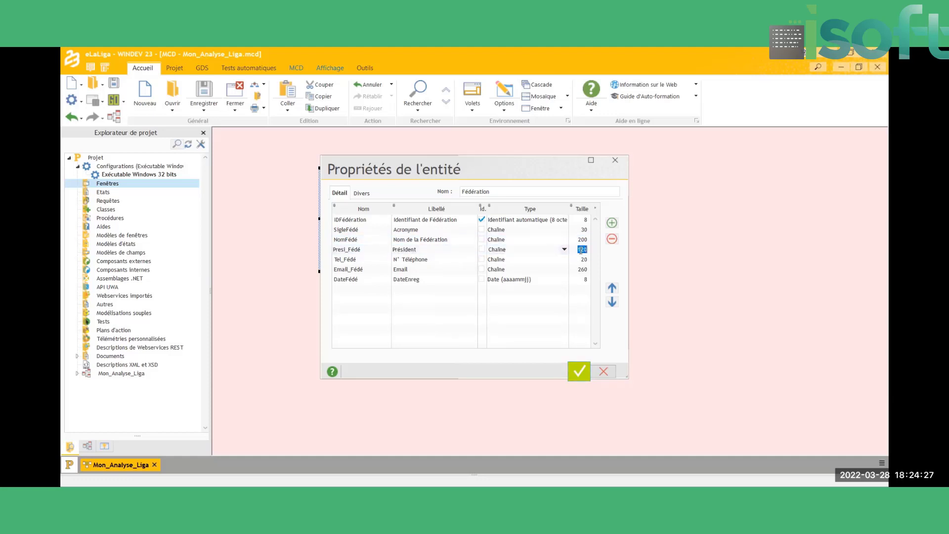
pyautogui.write('110')
pyautogui.click(534, 333)
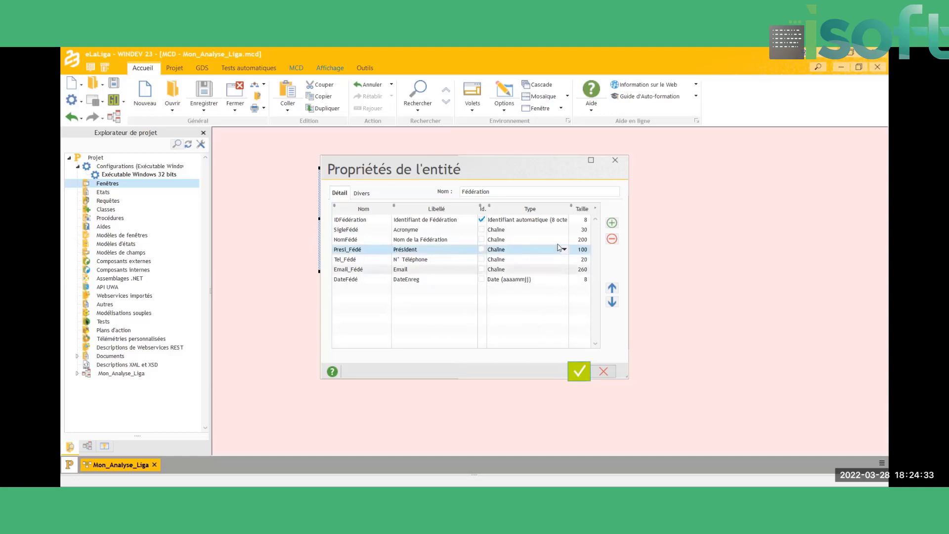
# Set the size of the Fédération entity's NomFédé attribute to 300.
pyautogui.click(581, 240)
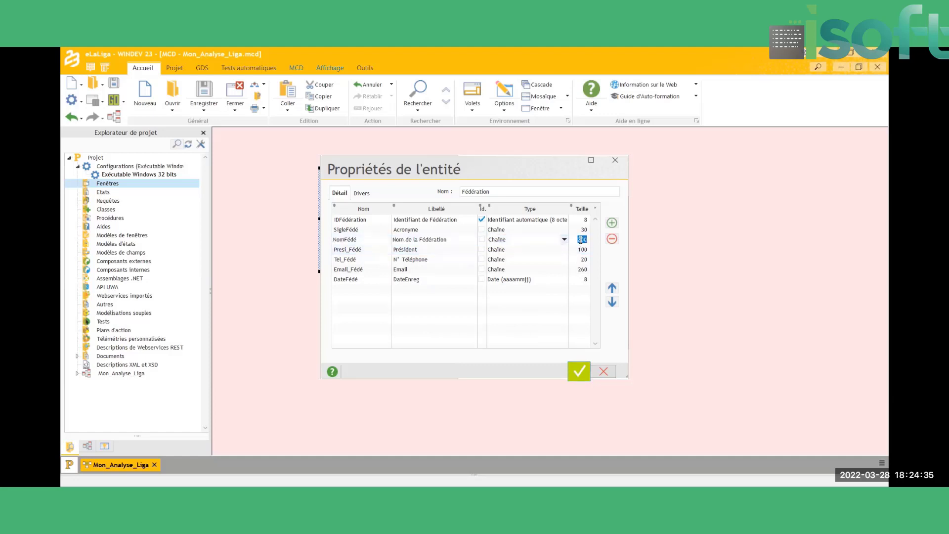
pyautogui.write('300')
pyautogui.click(530, 317)
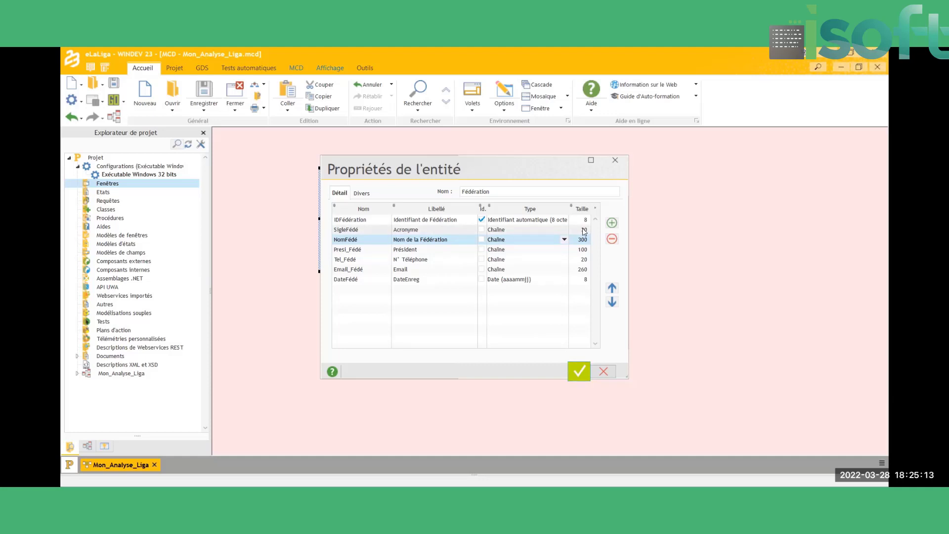
# Validate the Fédération entity's properties, accept saving the modifications, and save the model.
pyautogui.click(583, 260)
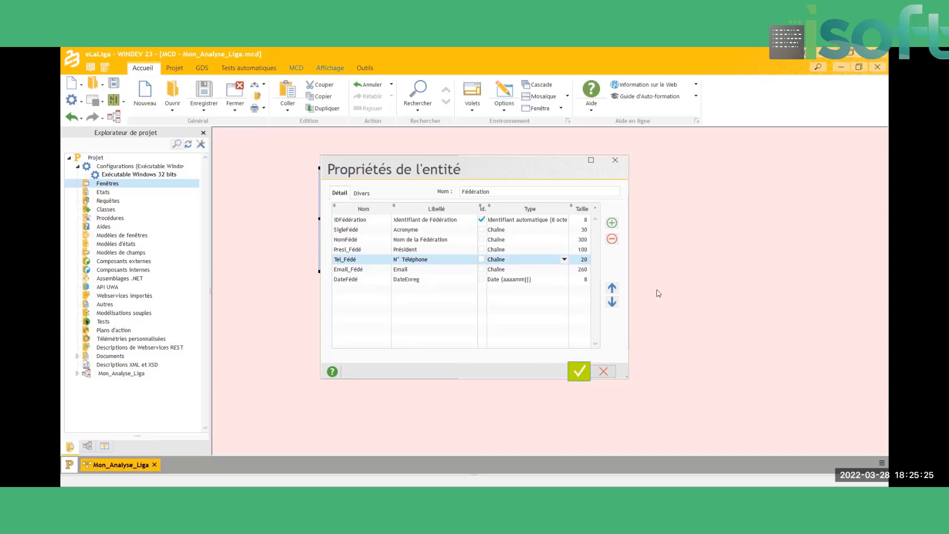
pyautogui.click(582, 374)
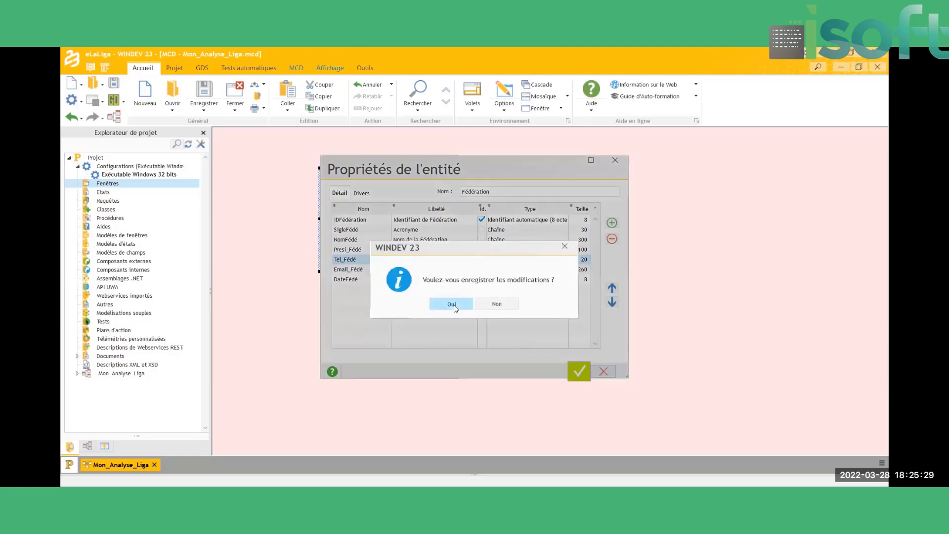
pyautogui.click(452, 304)
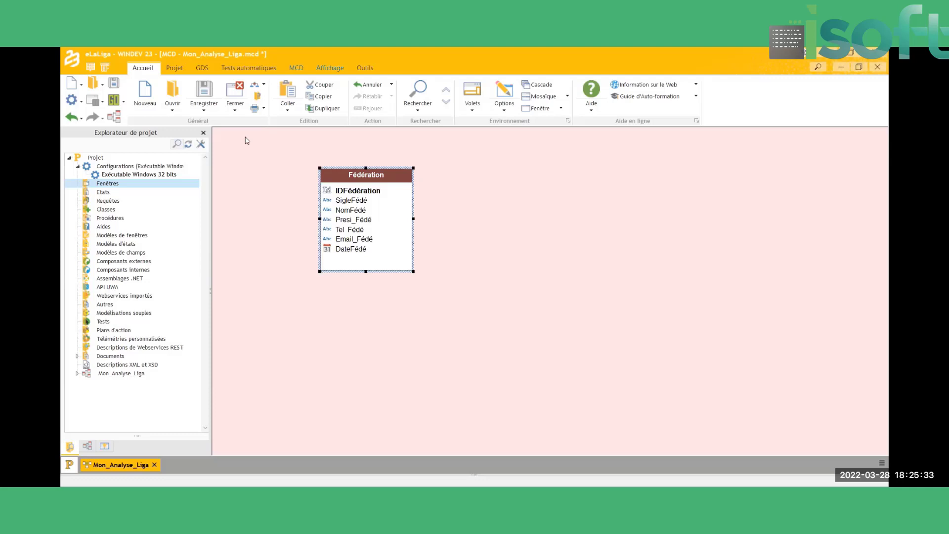
pyautogui.hotkey('ctrl', 's')
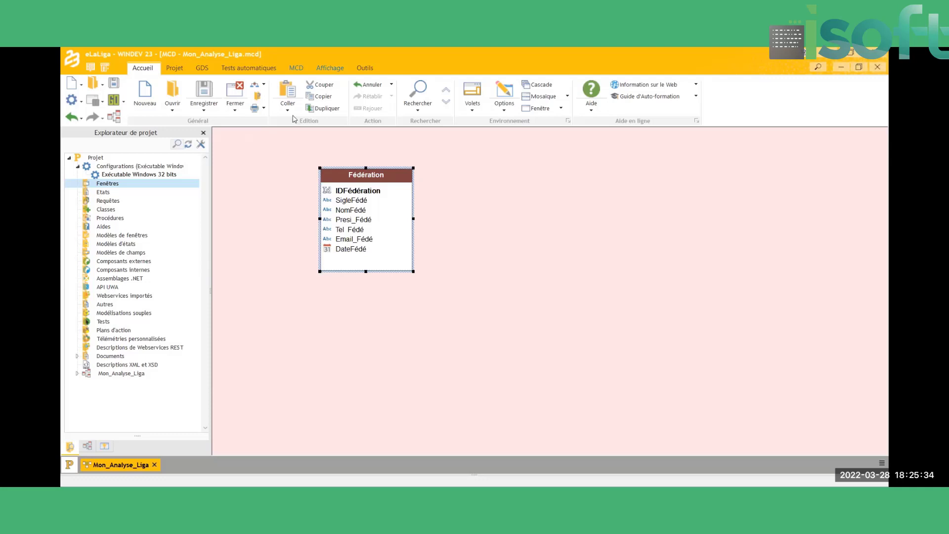
# Create a new entity named Ligue with an automatic identifier beside the Fédération entity.
pyautogui.click(297, 68)
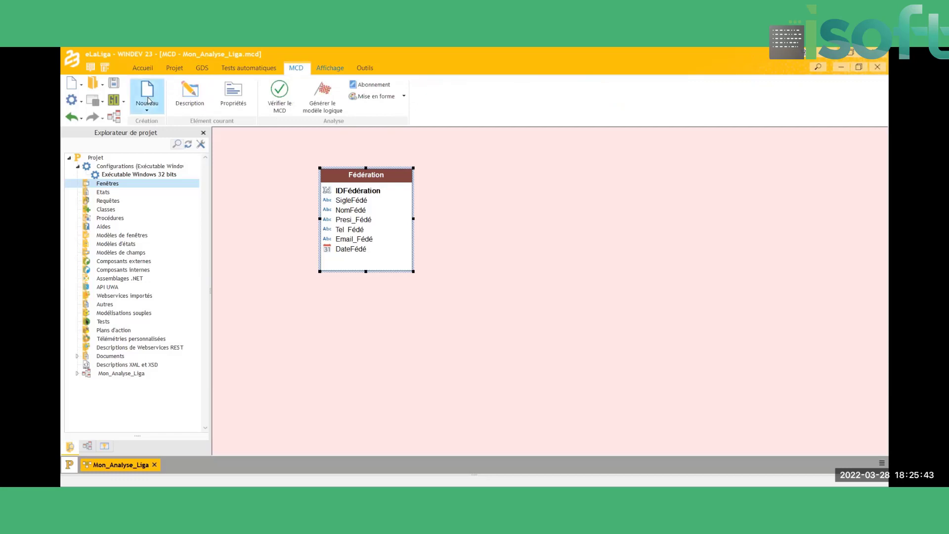
pyautogui.click(147, 107)
pyautogui.click(155, 122)
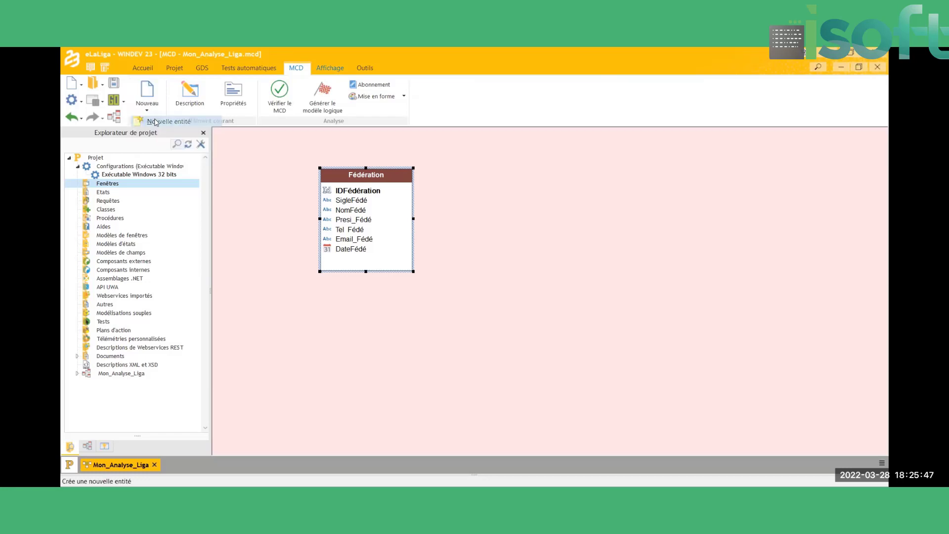
pyautogui.click(464, 203)
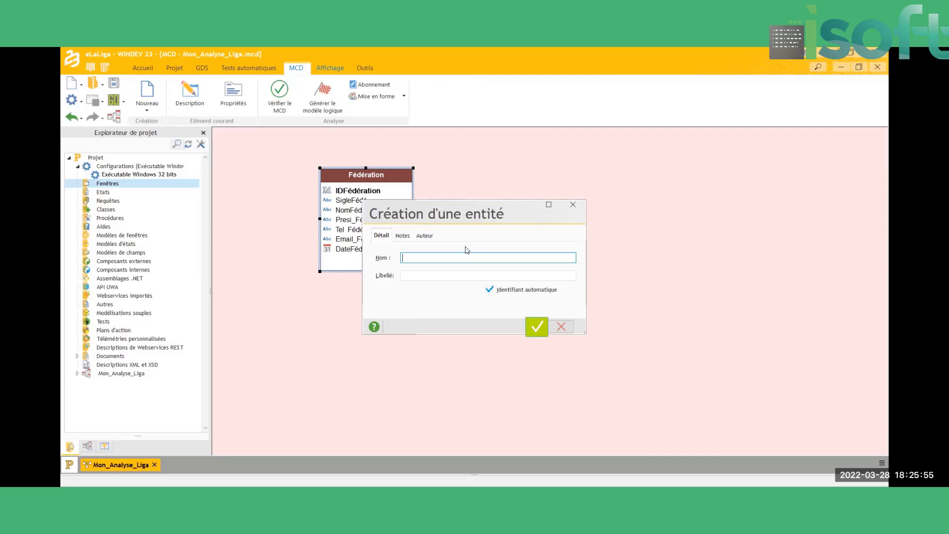
pyautogui.write('Ligue')
pyautogui.click(536, 327)
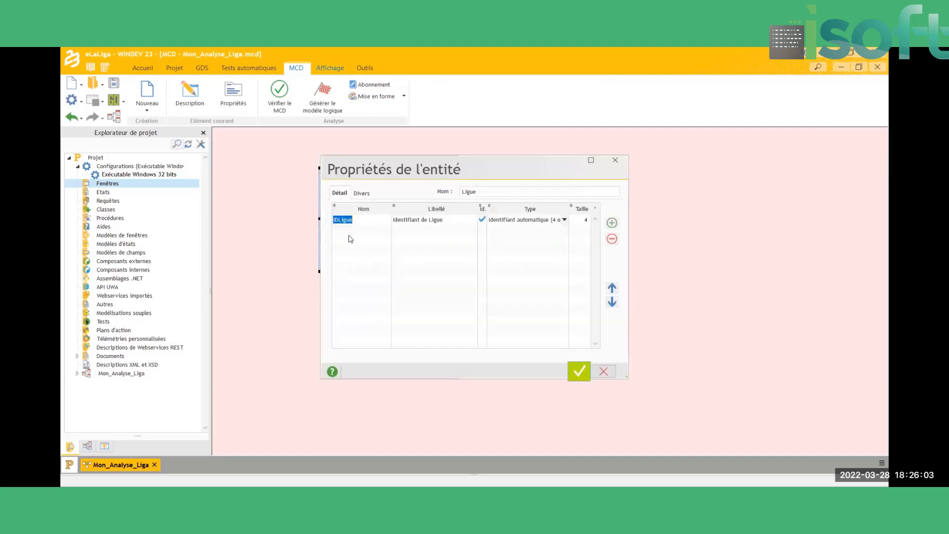
# Set the IDLigue identifier's type to Identifiant automatique (8 octets) and its size to 8.
pyautogui.click(564, 220)
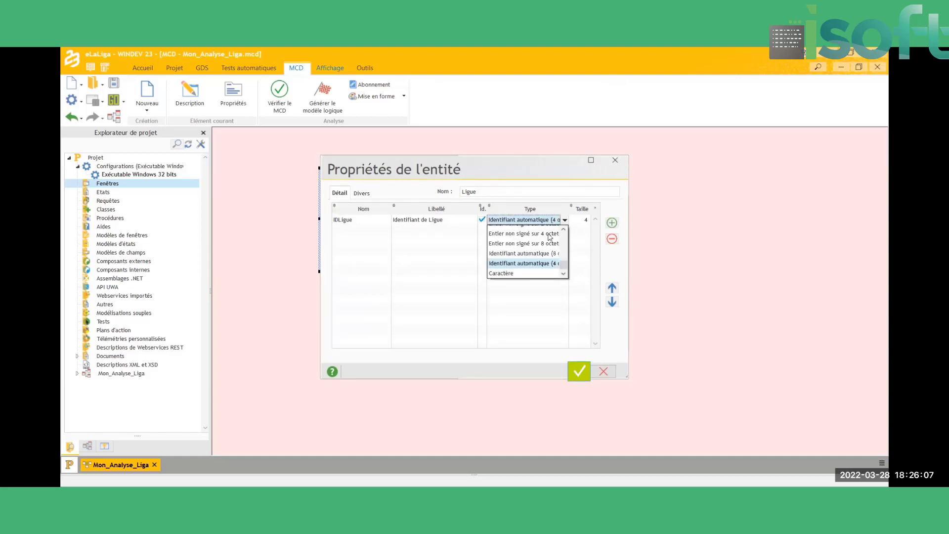
pyautogui.click(544, 256)
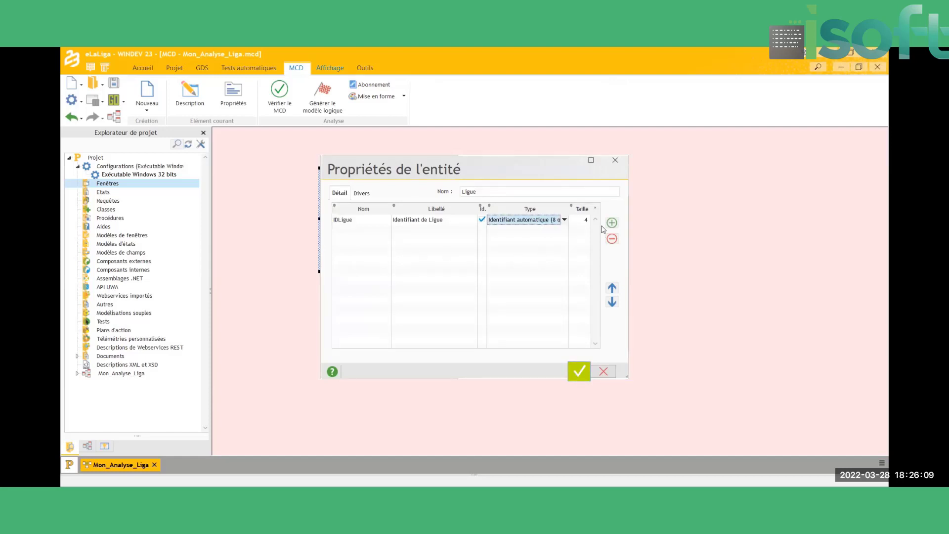
pyautogui.click(588, 221)
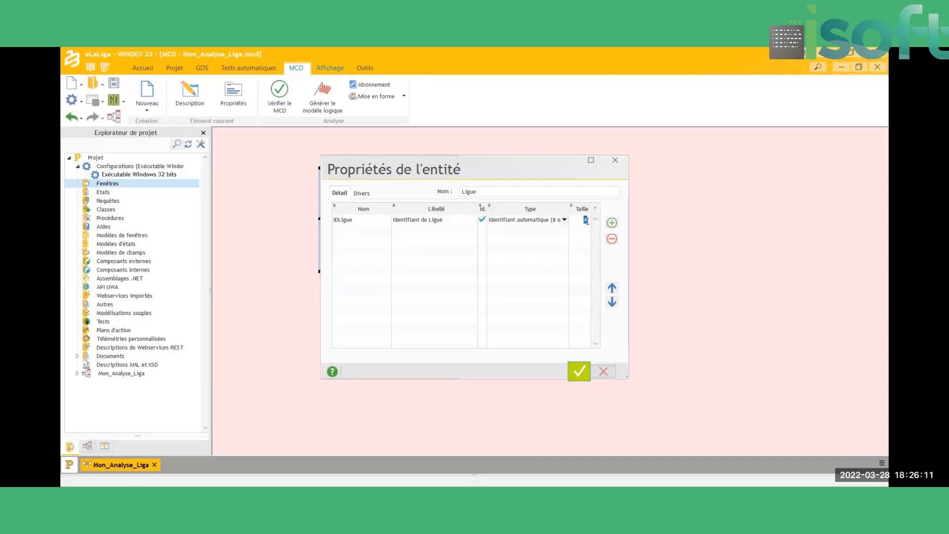
pyautogui.write('8')
pyautogui.press('Return')
# Add the attributes NomLigue and Prési_Ligue to the Ligue entity below IDLigue.
pyautogui.click(354, 229)
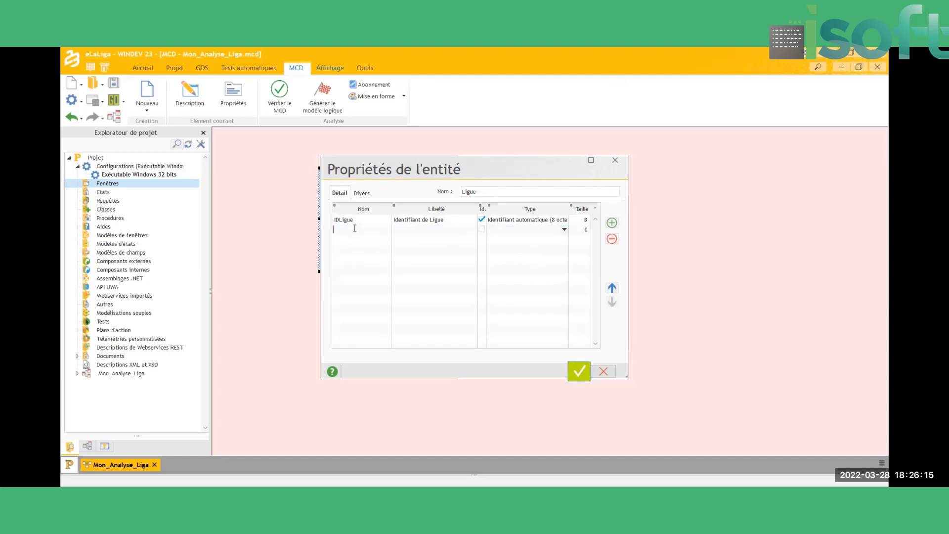
pyautogui.write('NomLigue')
pyautogui.click(355, 240)
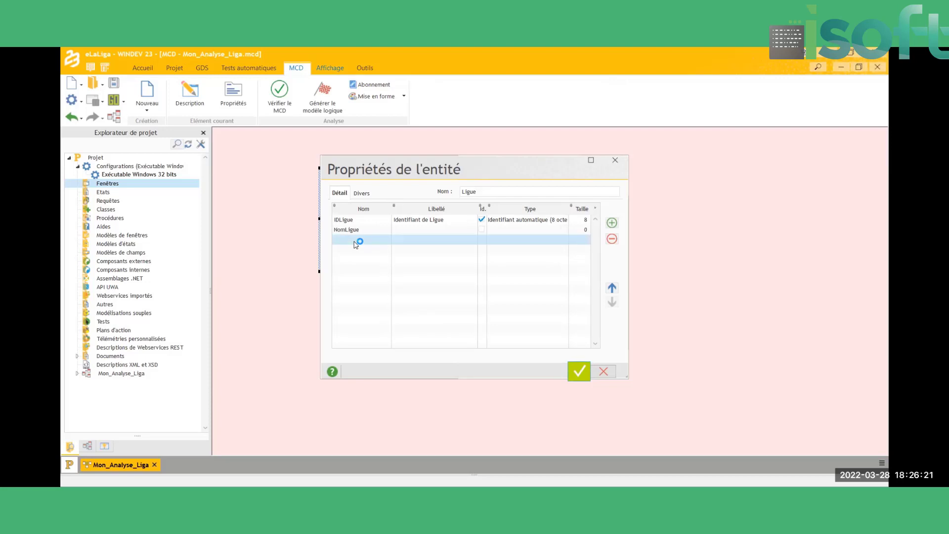
pyautogui.write('Resp')
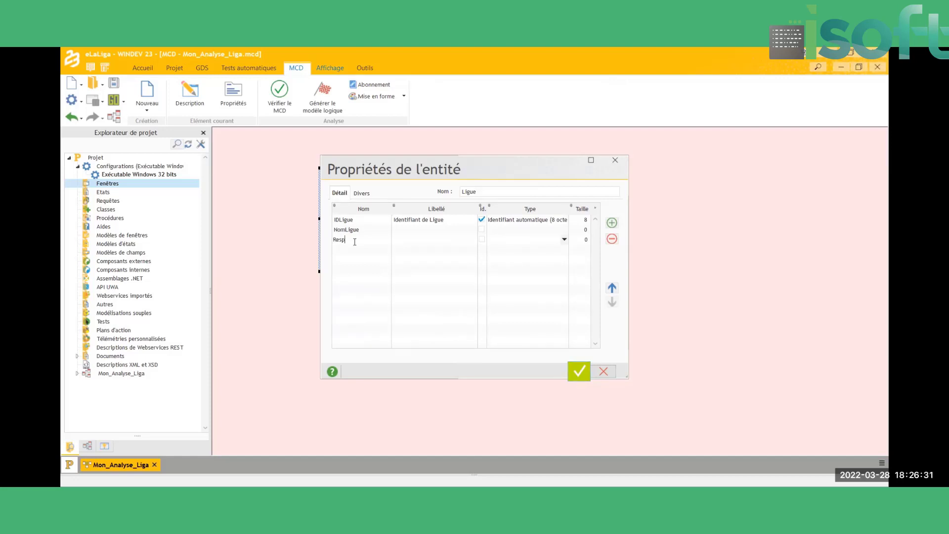
pyautogui.press('BackSpace')
pyautogui.press('BackSpace')
pyautogui.write('Prési_Ligue')
# Add the attributes Tel_Ligue and Email_Ligue to the Ligue entity below Prési_Ligue.
pyautogui.click(354, 248)
pyautogui.write('Tel_Ligue')
pyautogui.click(350, 261)
pyautogui.write('Email_Ligue')
pyautogui.click(147, 110)
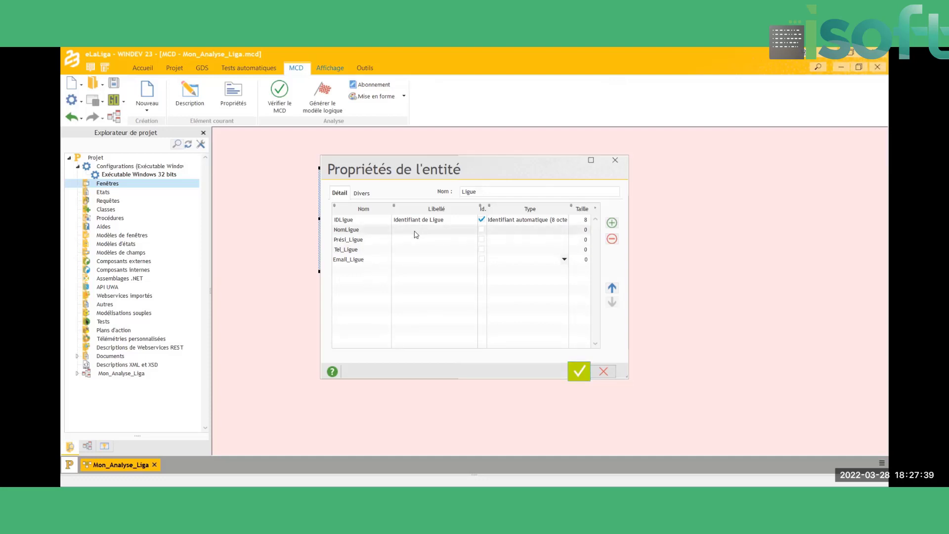
# Add the attributes Ville and Région to the Ligue entity, placing Région directly above Ville.
pyautogui.click(357, 271)
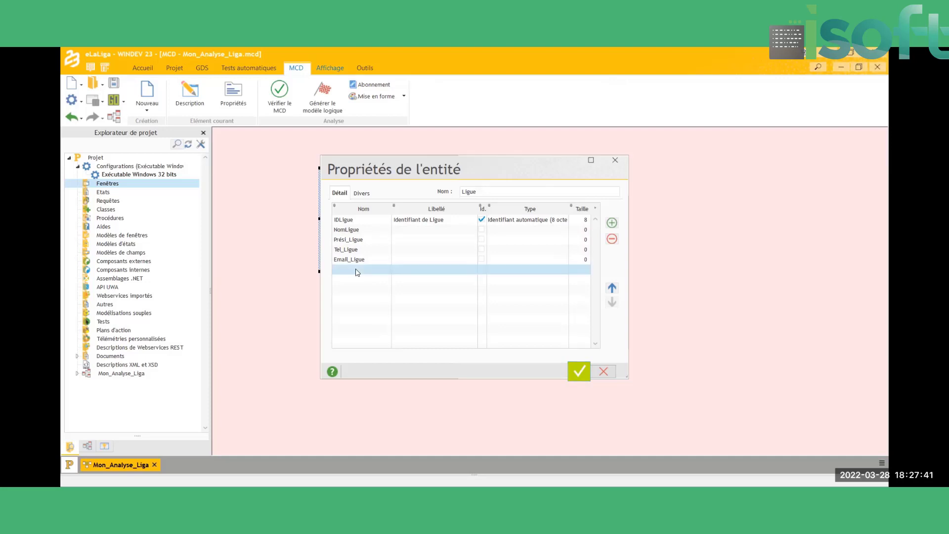
pyautogui.click(356, 270)
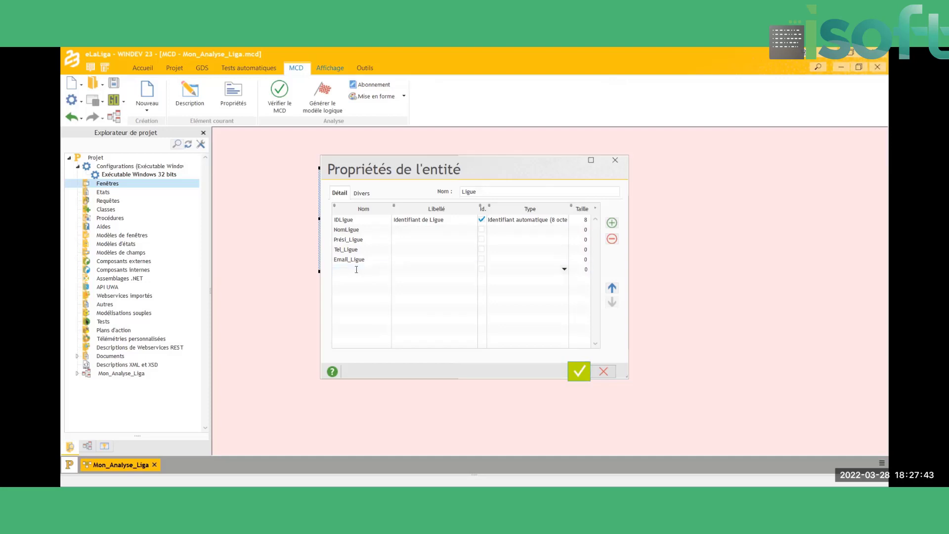
pyautogui.write('Ville')
pyautogui.press('Return')
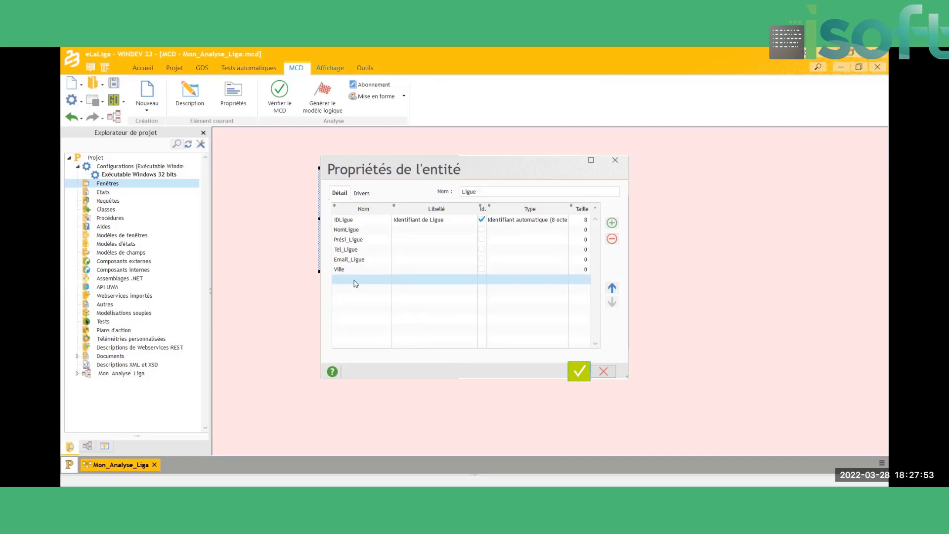
pyautogui.click(355, 284)
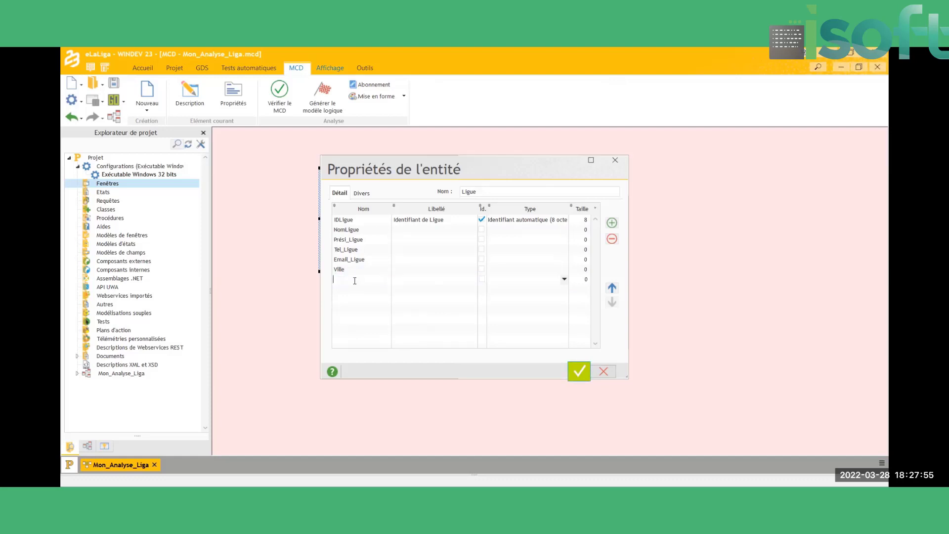
pyautogui.write('Région')
pyautogui.click(612, 288)
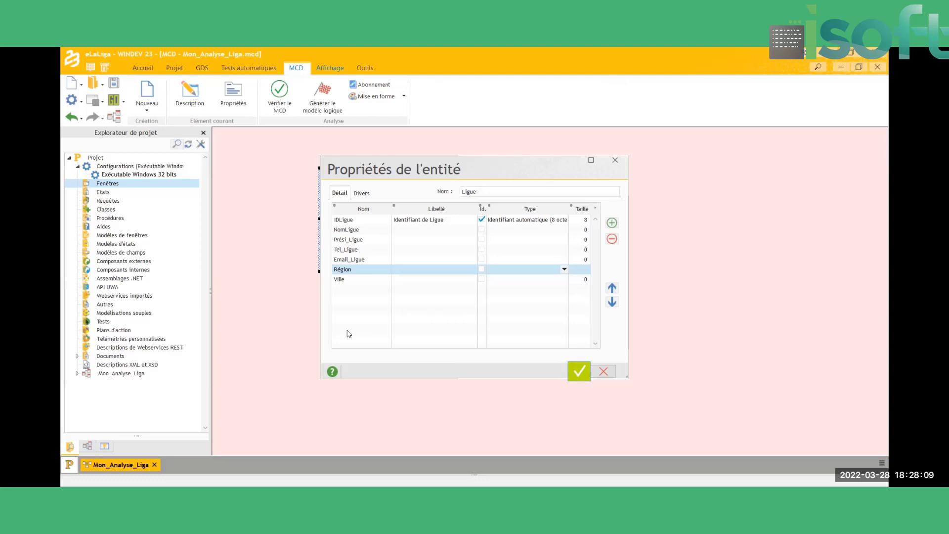
# Enter the label "Nom de la ligue" for NomLigue and "Président" for Prési_Ligue.
pyautogui.click(421, 231)
pyautogui.click(421, 231)
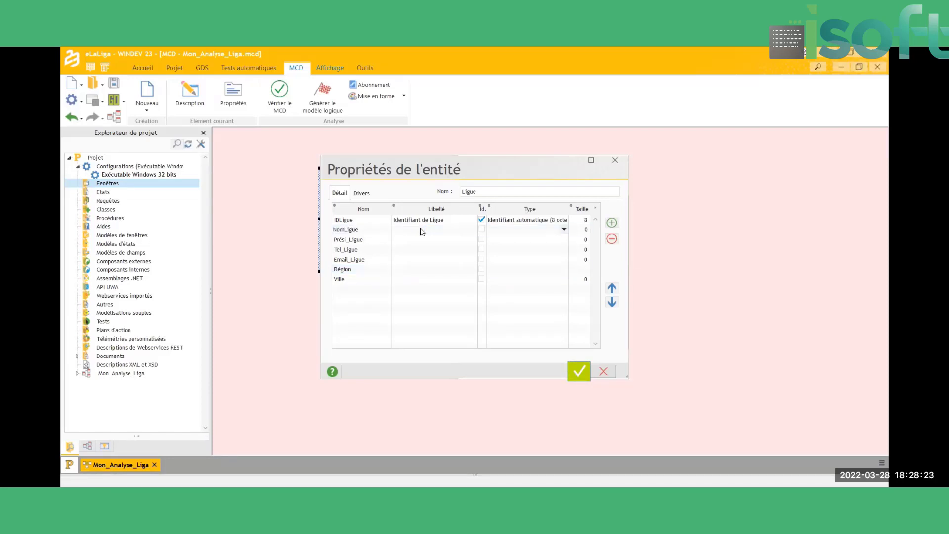
pyautogui.write('Nom de la Ligue')
pyautogui.click(409, 241)
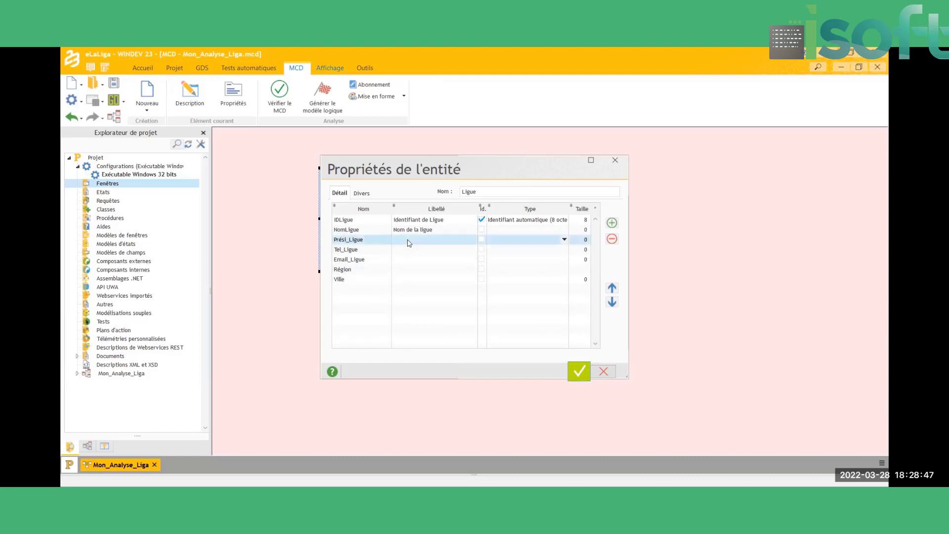
pyautogui.click(409, 240)
pyautogui.write('P')
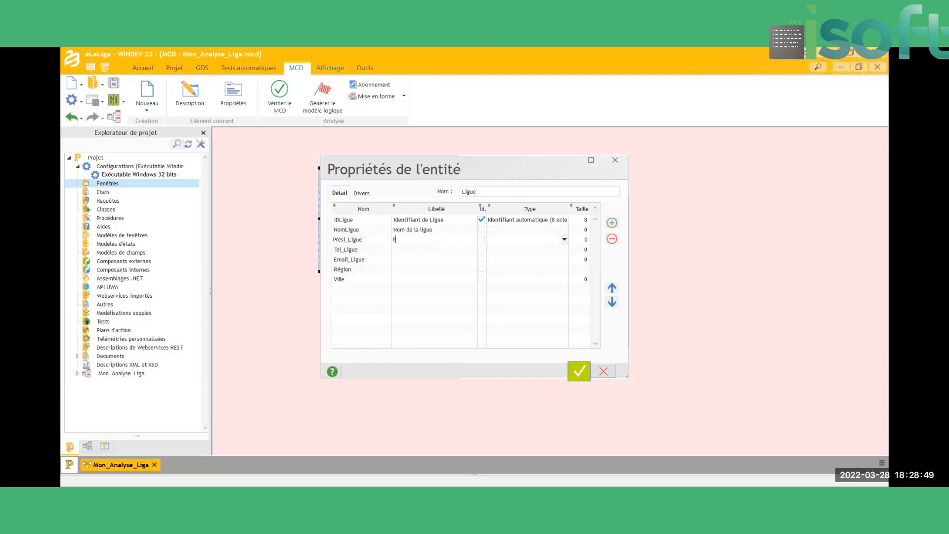
pyautogui.write('résident')
# Enter the label "N° Téléphone" for Tel_Ligue and "Adresse Email" for Email_Ligue.
pyautogui.click(412, 250)
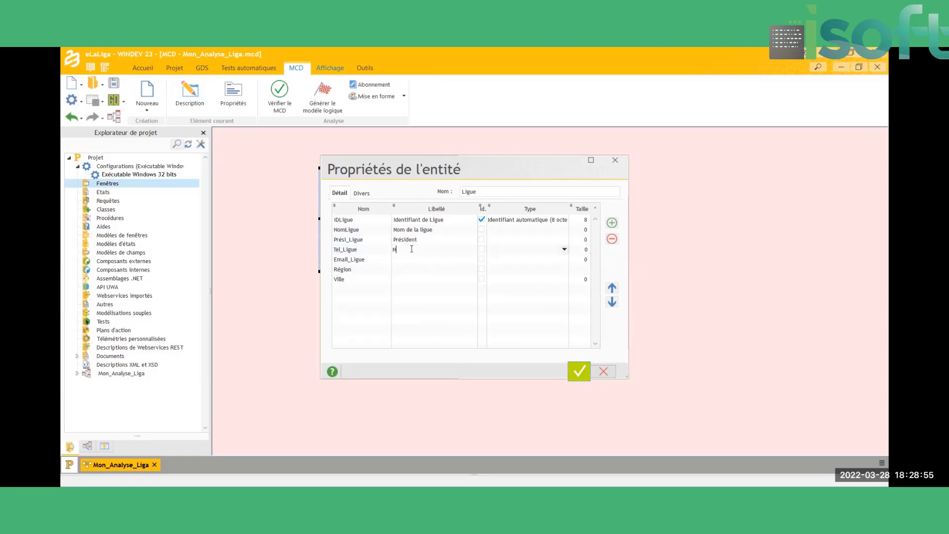
pyautogui.write('N° Téléphone')
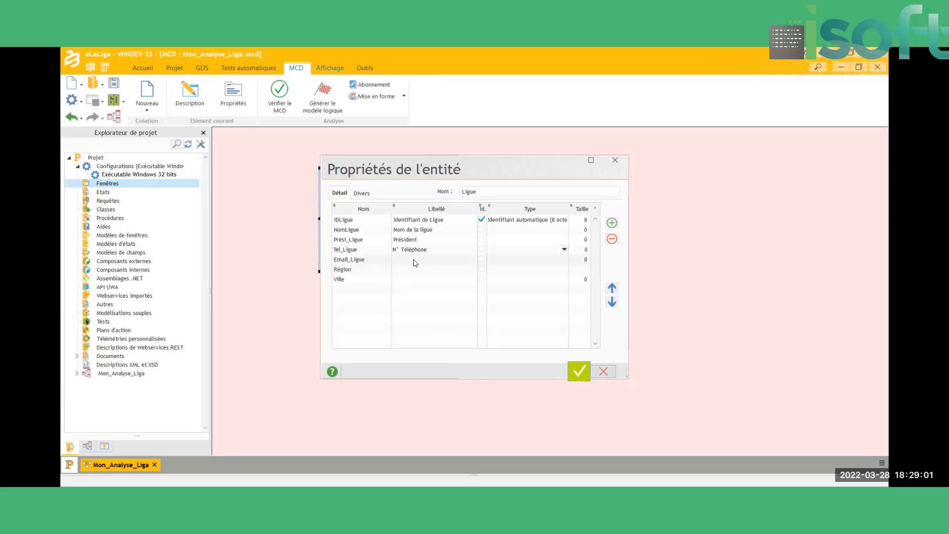
pyautogui.click(415, 263)
pyautogui.click(414, 259)
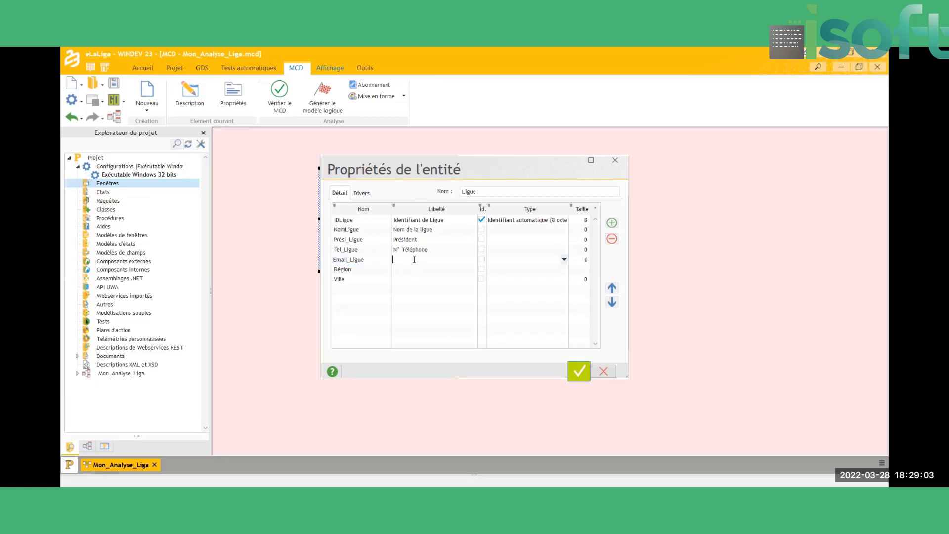
pyautogui.write('Adresse Email')
# Enter the label "Région" for the Région attribute and "Ville" for the Ville attribute.
pyautogui.click(419, 269)
pyautogui.write('Région')
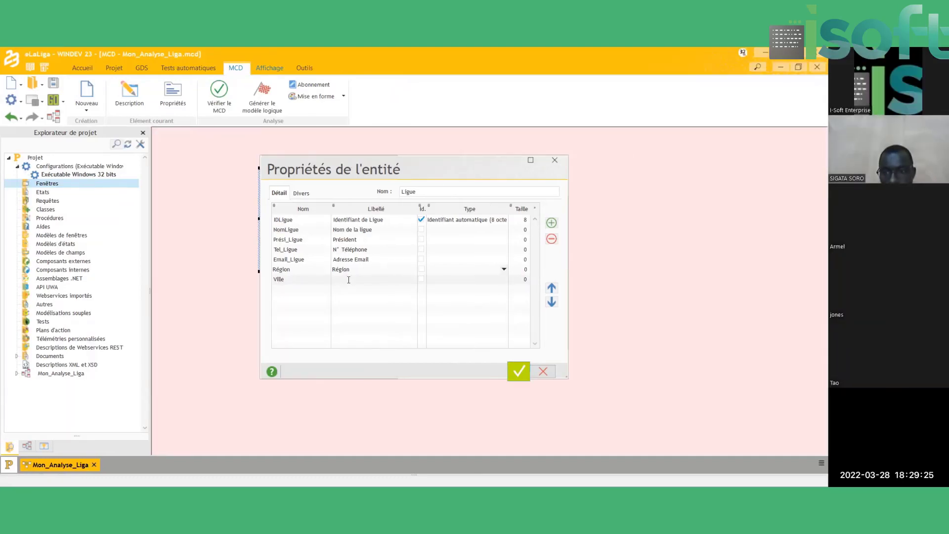
pyautogui.click(349, 279)
pyautogui.write('Ville')
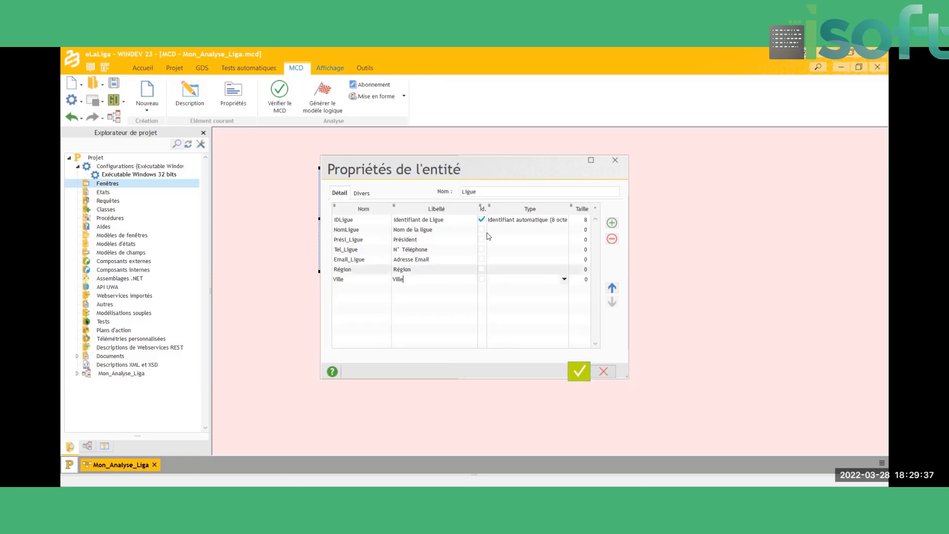
# Set the type of the NomLigue and Prési_Ligue attributes to Chaîne.
pyautogui.click(556, 231)
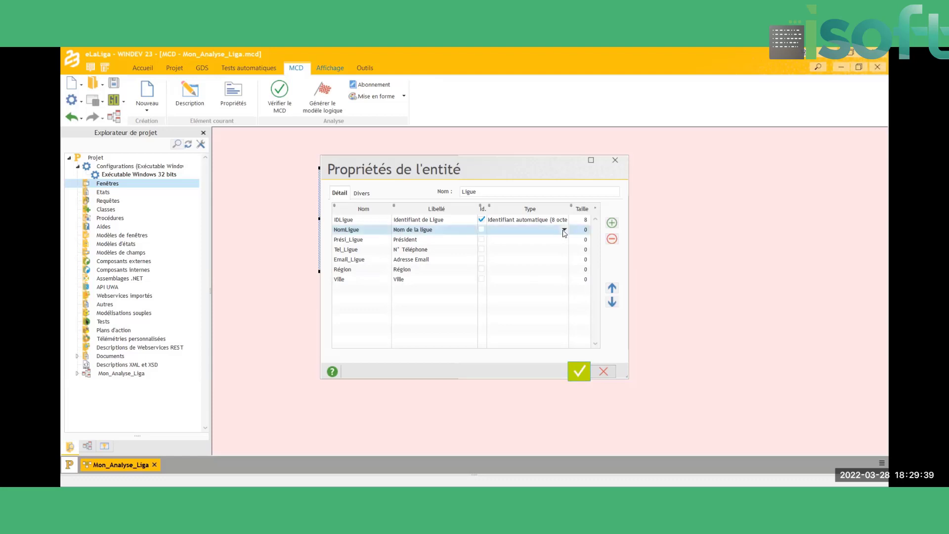
pyautogui.click(564, 230)
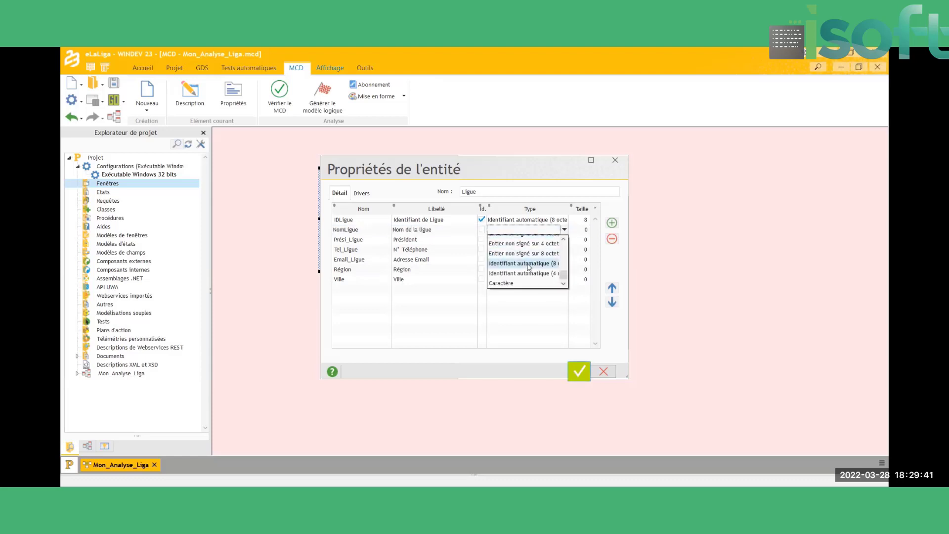
pyautogui.scroll(5, 522, 252)
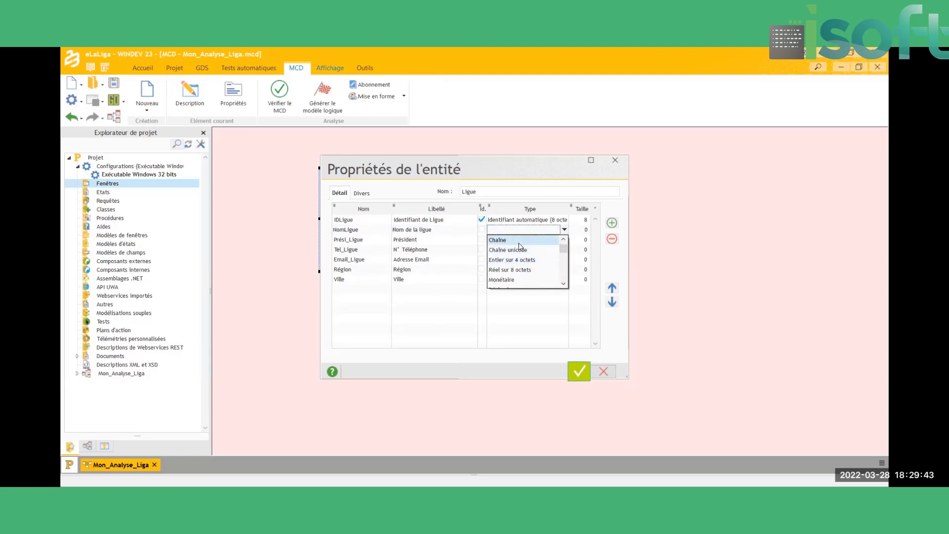
pyautogui.click(519, 240)
pyautogui.click(563, 240)
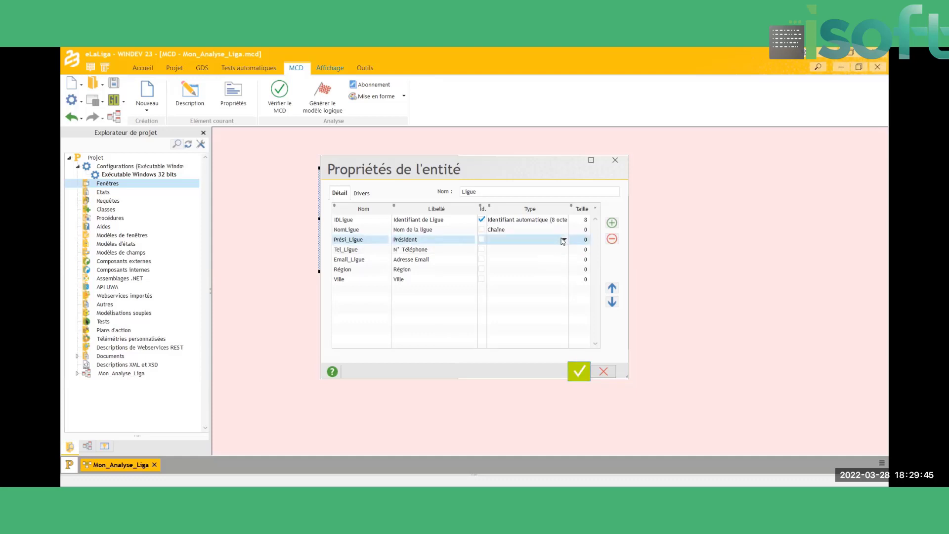
pyautogui.click(563, 240)
pyautogui.click(561, 246)
pyautogui.click(560, 245)
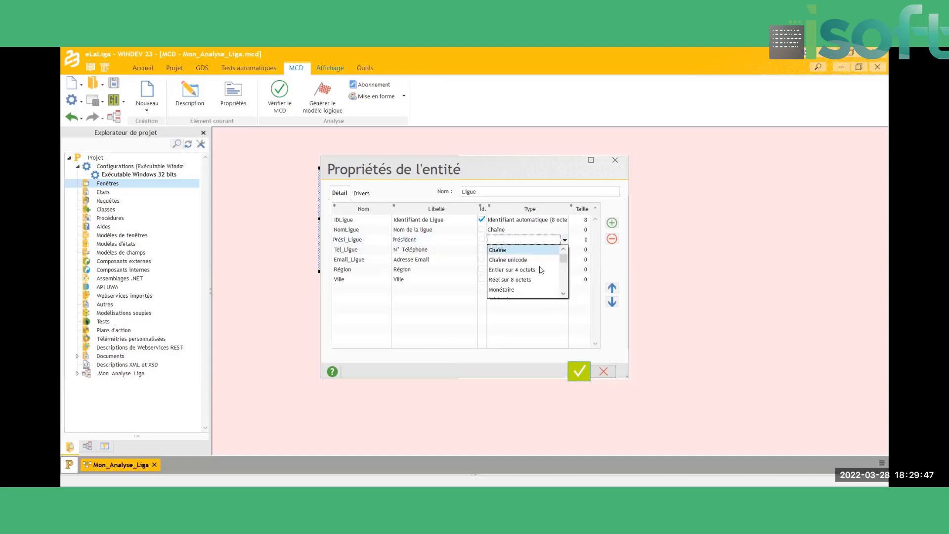
pyautogui.click(527, 251)
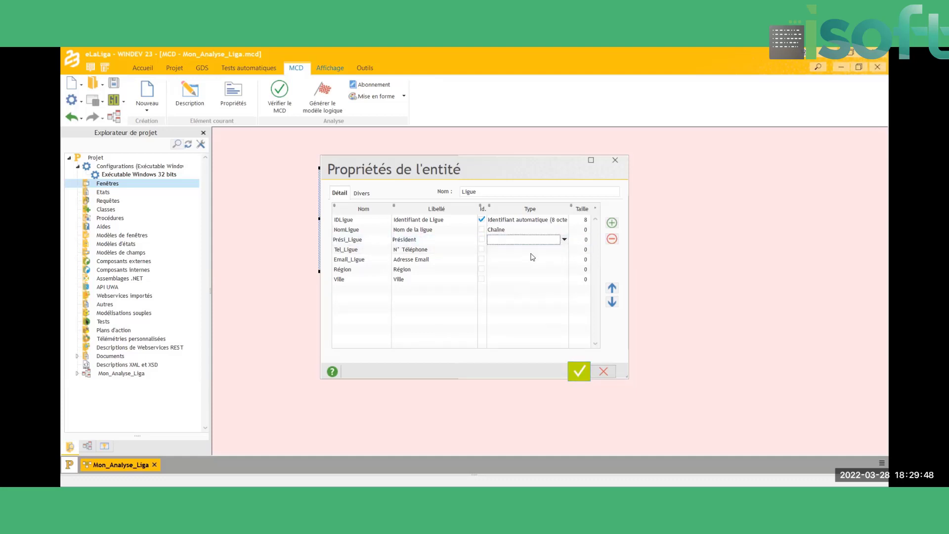
# Set the type of the Tel_Ligue and Email_Ligue attributes to Chaîne.
pyautogui.click(563, 250)
pyautogui.click(565, 251)
pyautogui.click(566, 252)
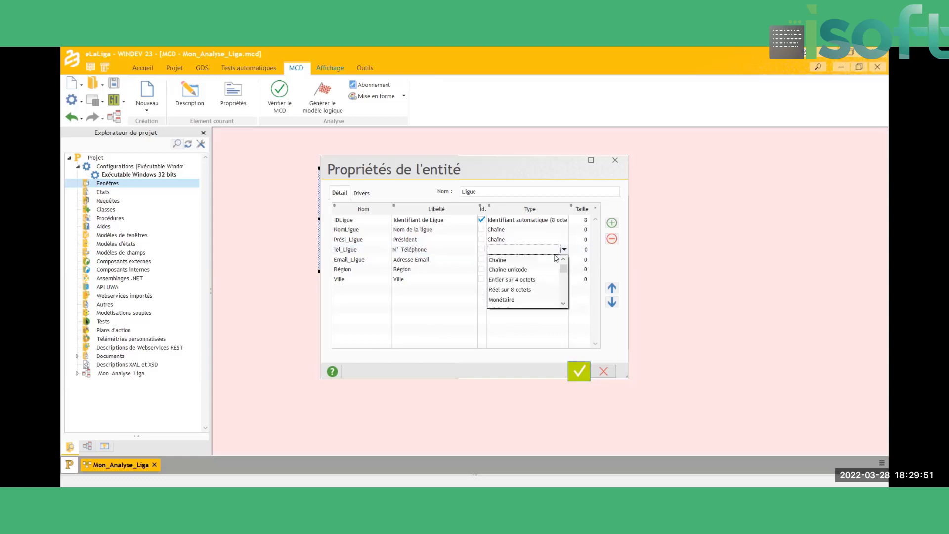
pyautogui.click(551, 257)
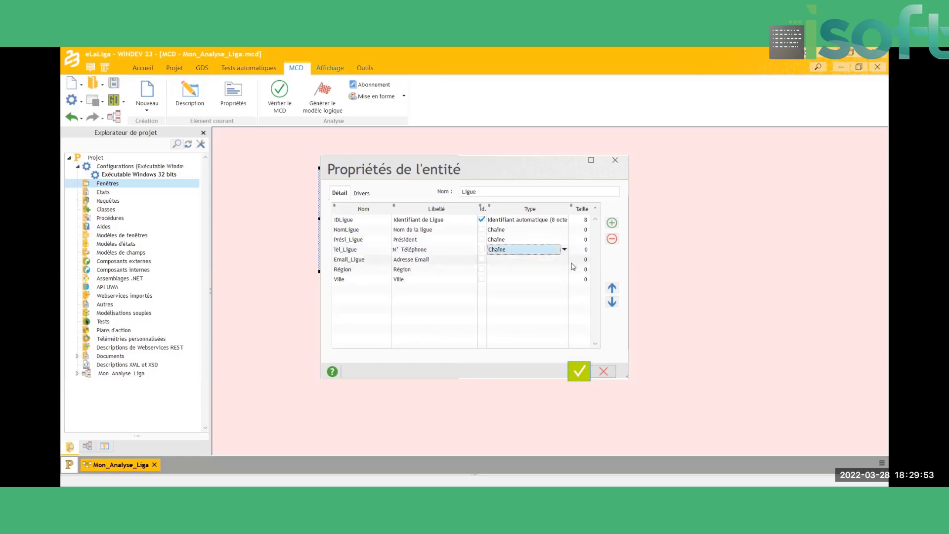
pyautogui.click(564, 261)
pyautogui.click(564, 260)
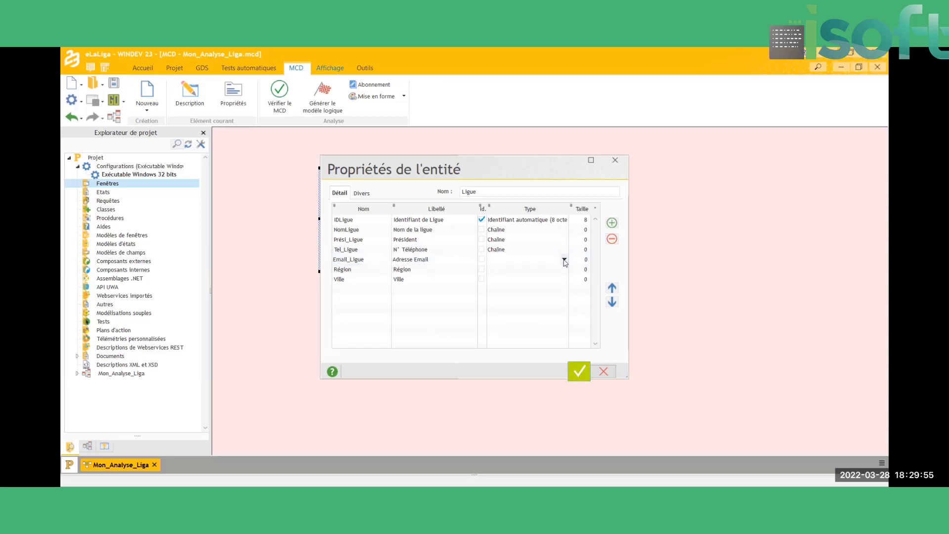
pyautogui.click(564, 259)
pyautogui.click(545, 270)
# Set the type of the Région and Ville attributes to Chaîne.
pyautogui.click(565, 270)
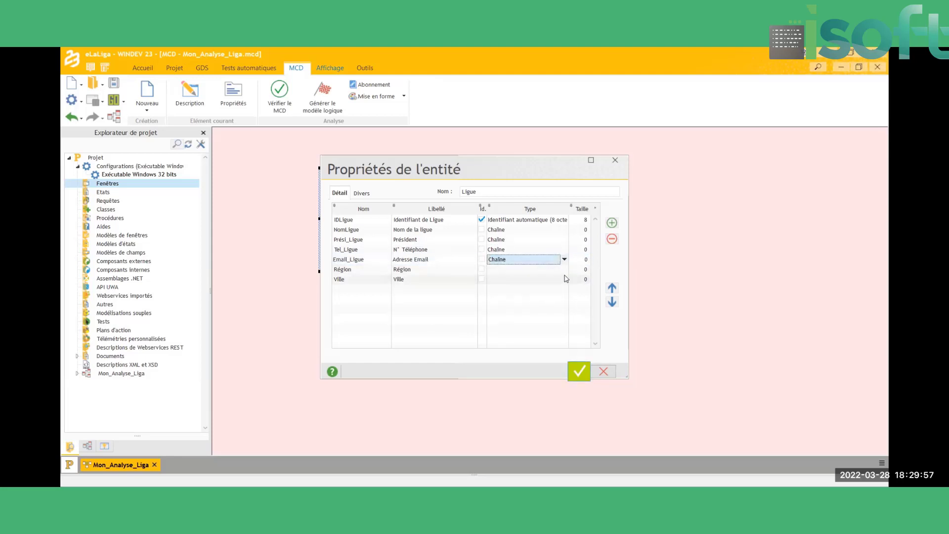
pyautogui.click(565, 270)
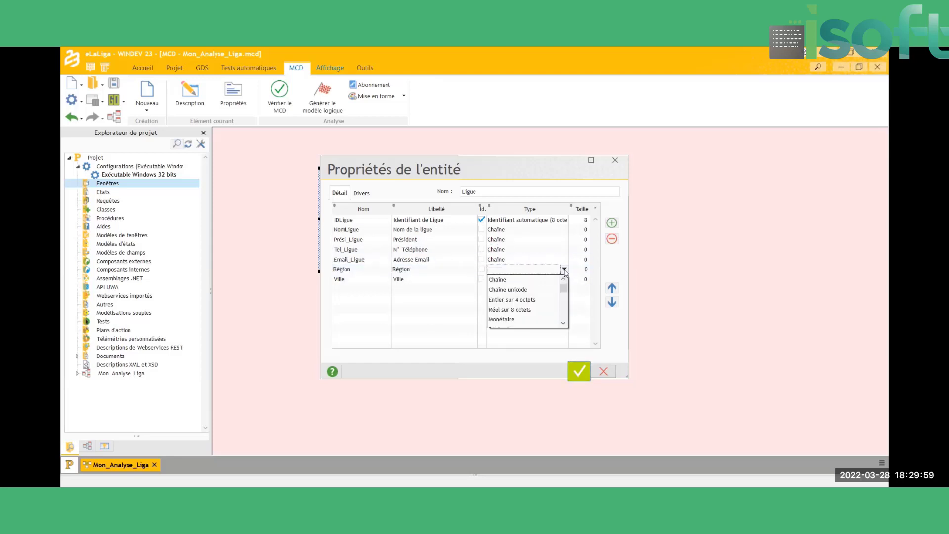
pyautogui.click(563, 278)
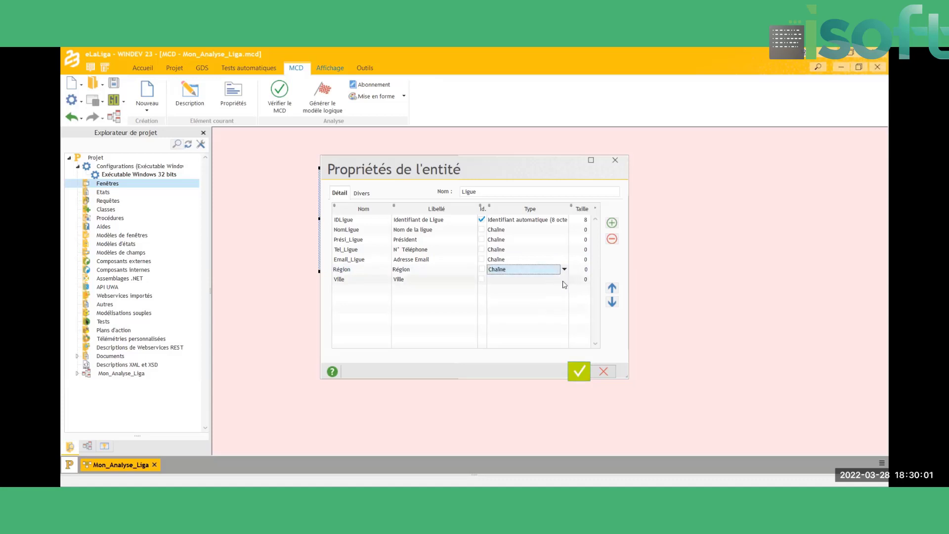
pyautogui.click(565, 281)
pyautogui.click(564, 280)
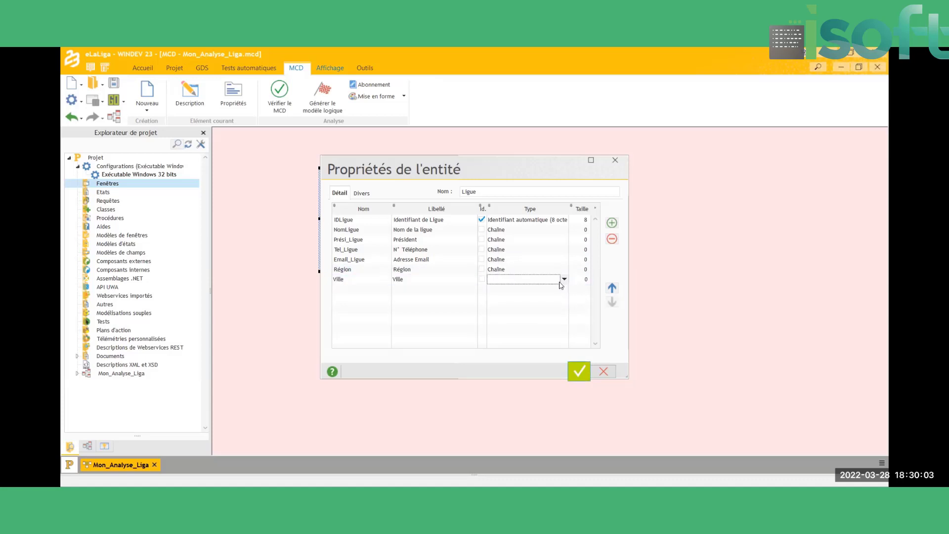
pyautogui.click(544, 291)
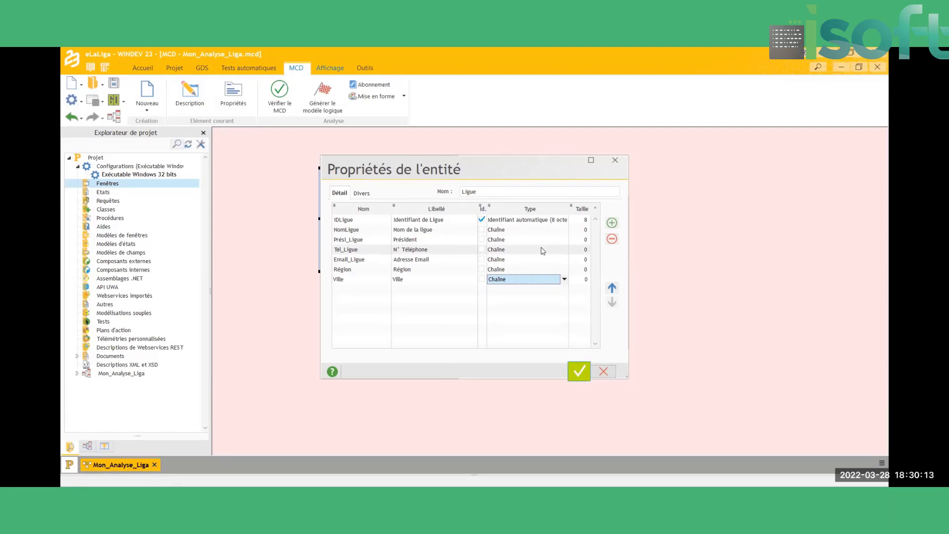
# Set the attribute sizes to 300 for NomLigue, 100 for Prési_Ligue and 20 for Tel_Ligue.
pyautogui.click(585, 230)
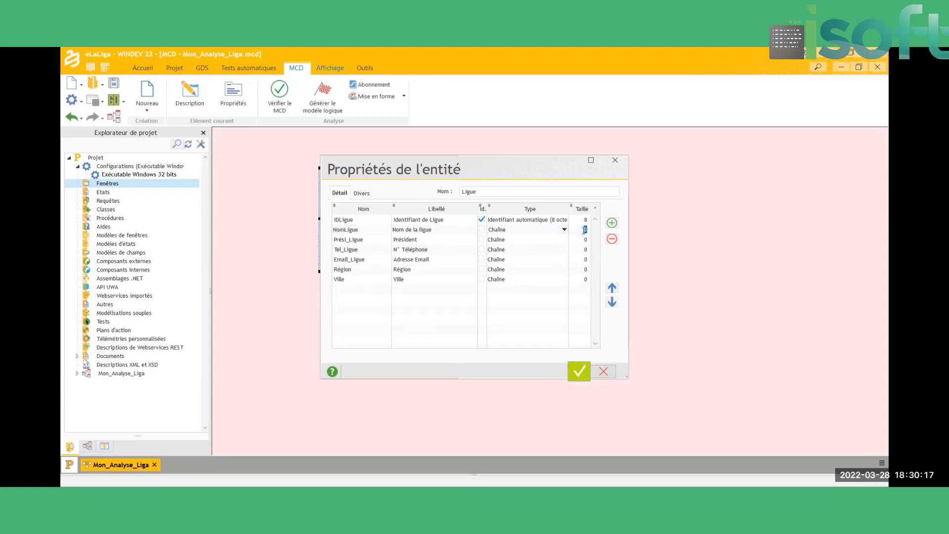
pyautogui.write('300')
pyautogui.click(586, 240)
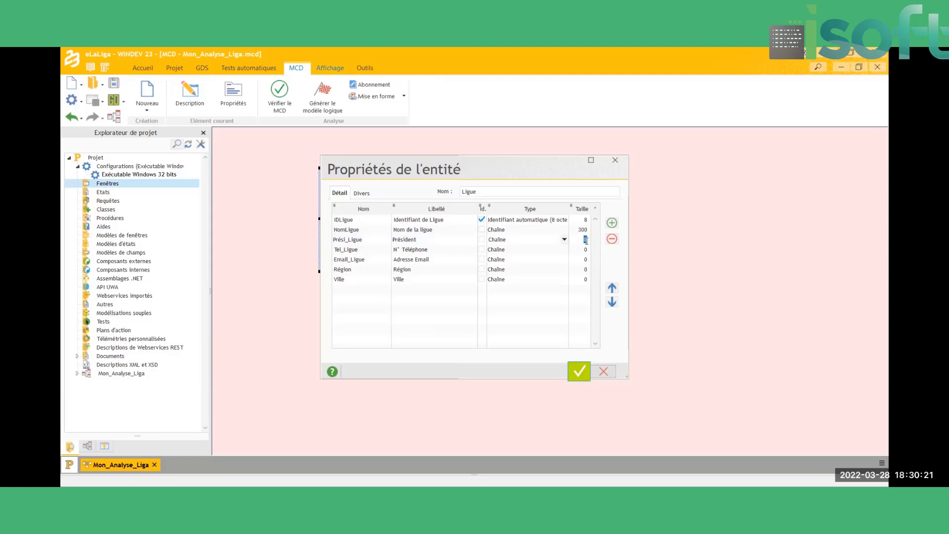
pyautogui.write('100')
pyautogui.click(586, 252)
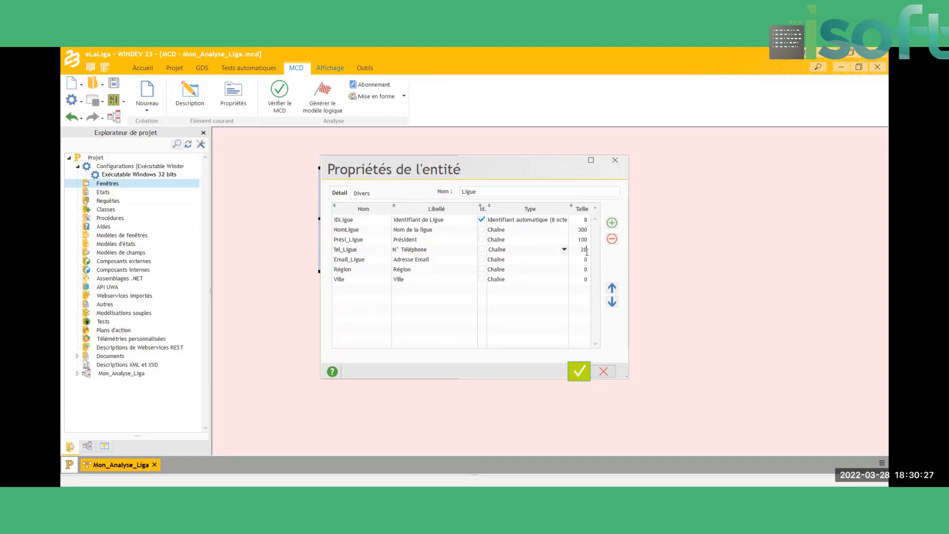
pyautogui.write('20')
# Set the attribute sizes to 260 for Email_Ligue and 40 for both Région and Ville.
pyautogui.click(587, 260)
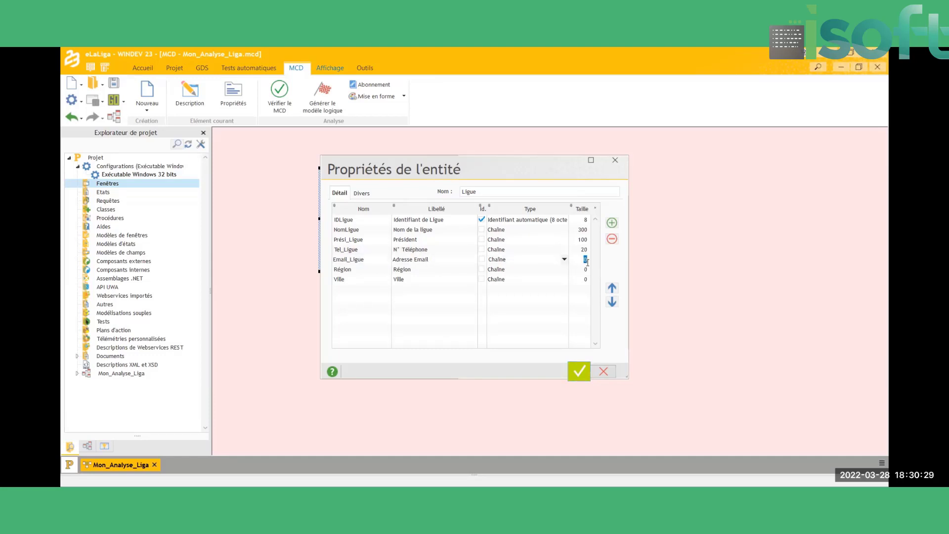
pyautogui.write('260')
pyautogui.click(586, 269)
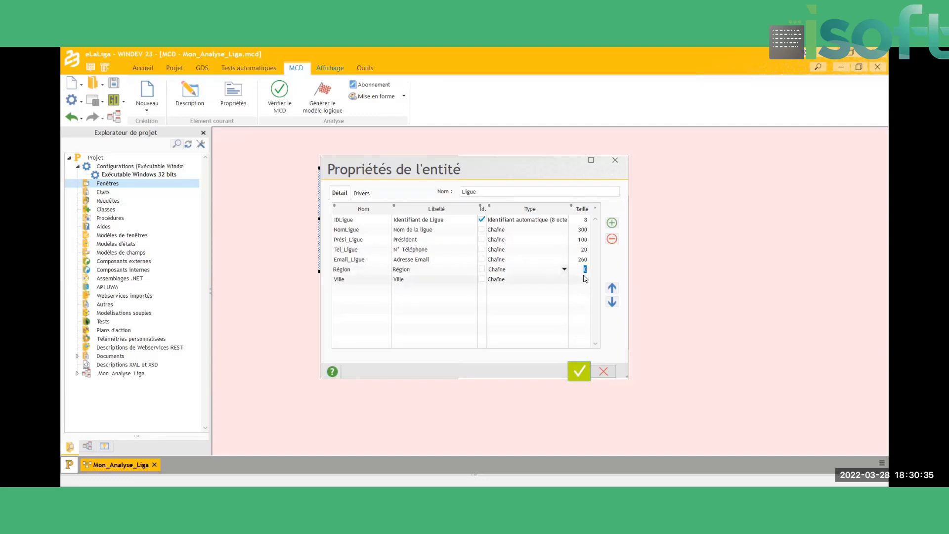
pyautogui.write('40')
pyautogui.click(586, 280)
pyautogui.click(586, 280)
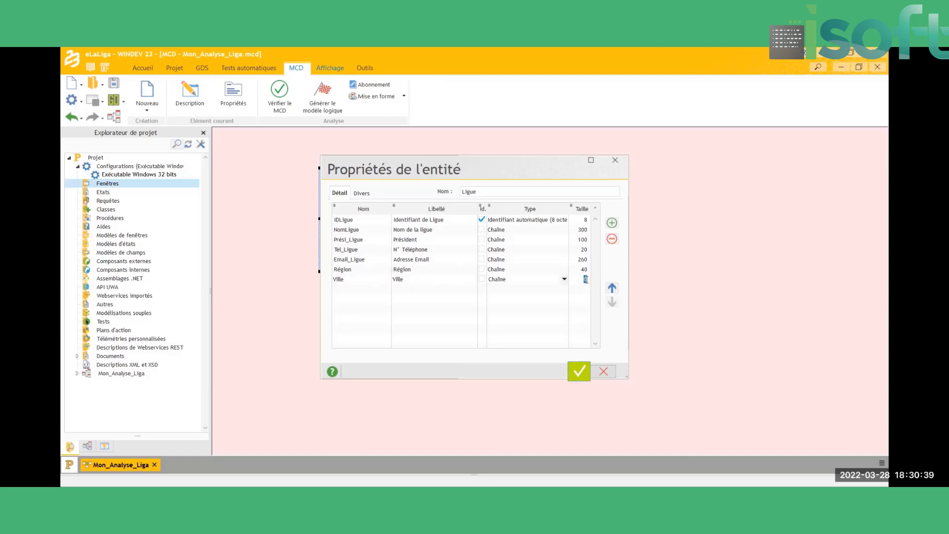
pyautogui.write('40')
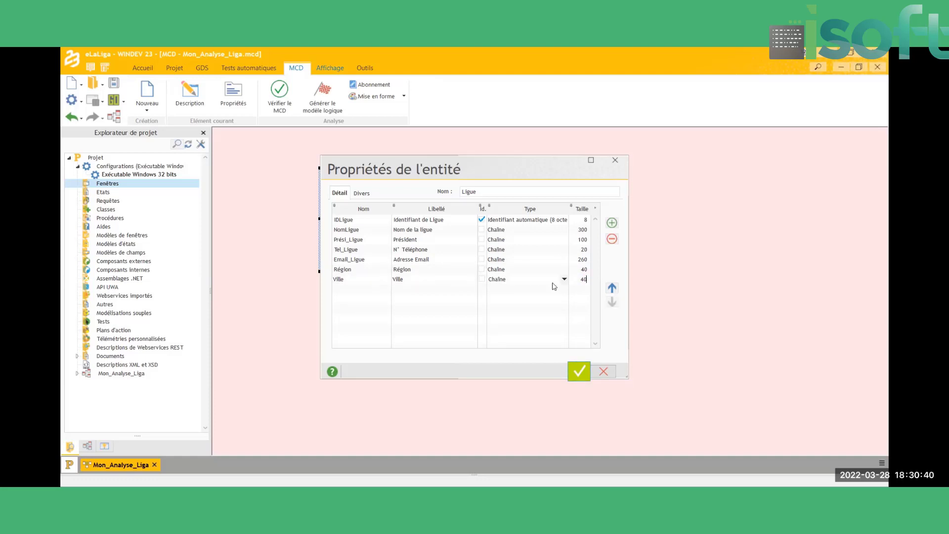
# Rename the Région and Ville attributes as Région_Ligue and Ville_Ligue, and validate the Ligue entity with its modifications saved.
pyautogui.click(356, 270)
pyautogui.click(356, 270)
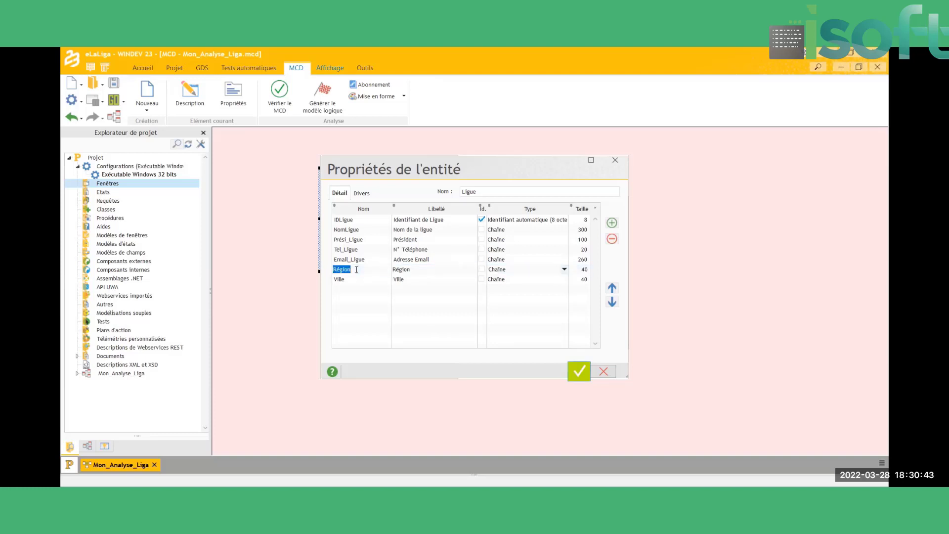
pyautogui.click(356, 270)
pyautogui.write('_Ligue')
pyautogui.click(356, 279)
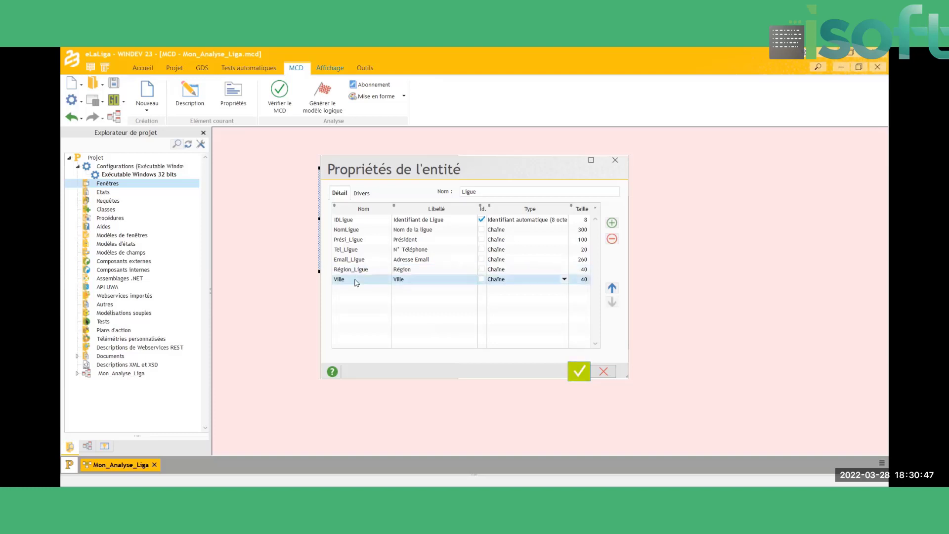
pyautogui.click(356, 280)
pyautogui.click(356, 280)
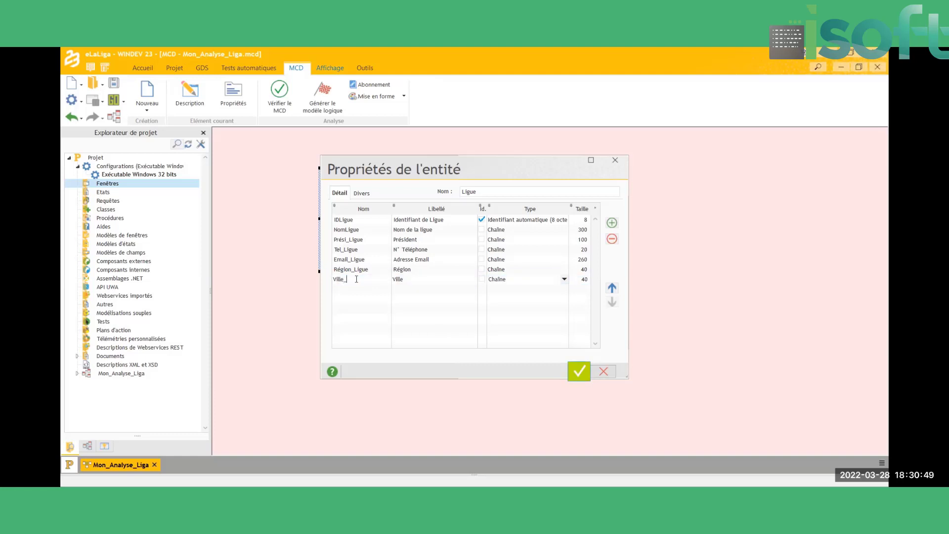
pyautogui.write('_Ligue')
pyautogui.click(365, 298)
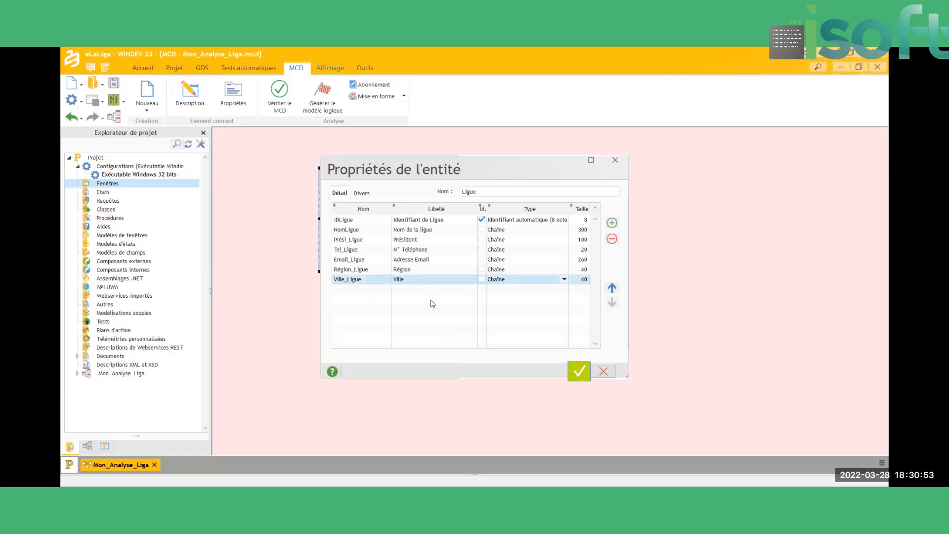
pyautogui.click(580, 379)
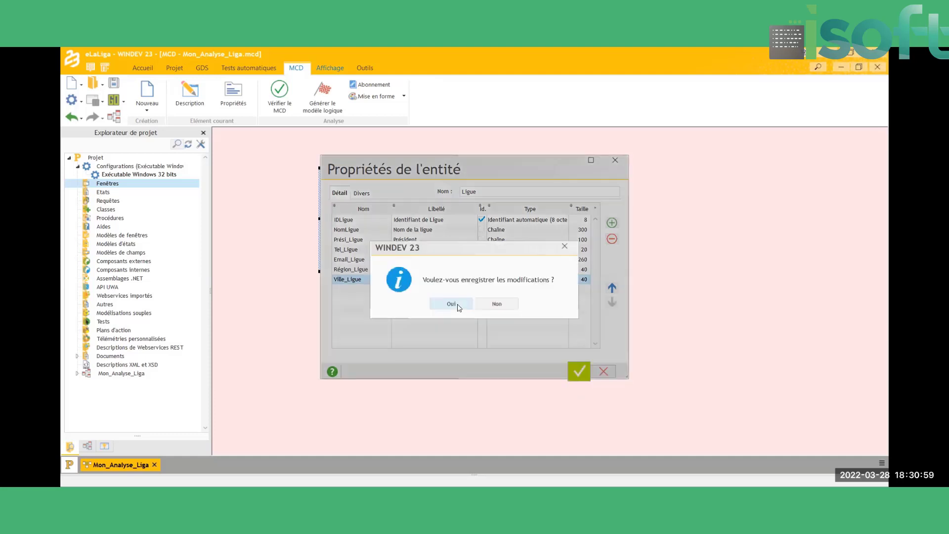
pyautogui.click(459, 305)
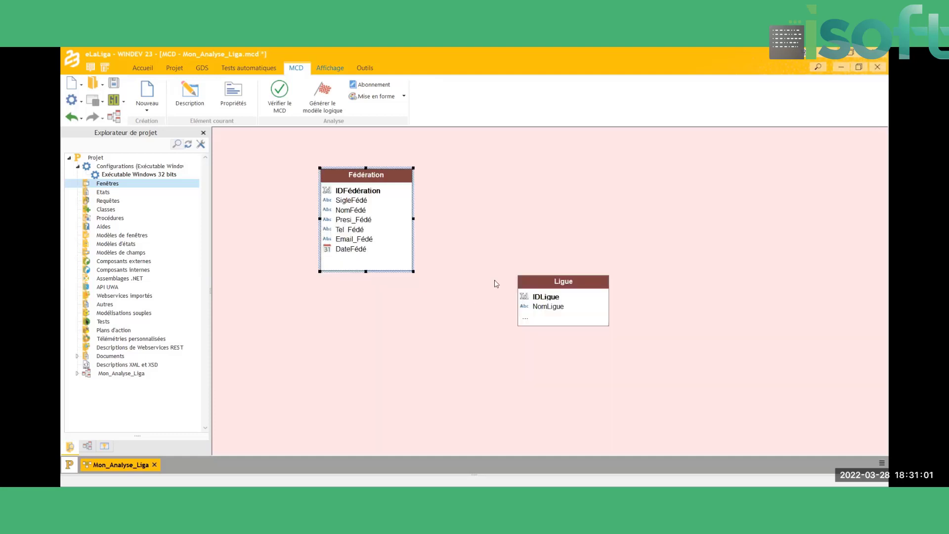
# Heighten the Ligue entity box to fit all its attributes and move it to the right of Fédération, at the same level.
pyautogui.click(552, 294)
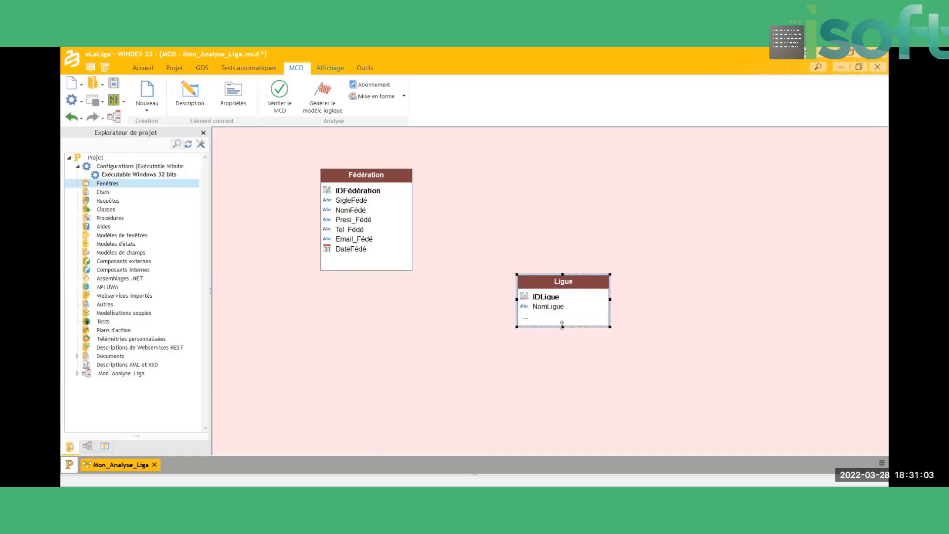
pyautogui.moveTo(563, 327); pyautogui.dragTo(561, 380)
pyautogui.moveTo(573, 282); pyautogui.dragTo(648, 183)
pyautogui.click(534, 229)
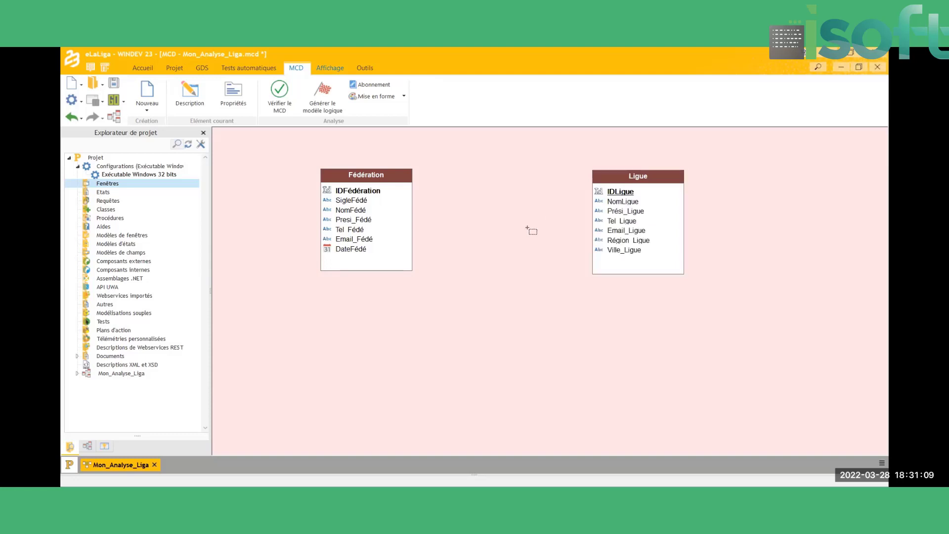
# Move the Fédération entity slightly farther away from Ligue and save the data model.
pyautogui.click(365, 178)
pyautogui.moveTo(359, 179); pyautogui.dragTo(335, 189)
pyautogui.click(462, 216)
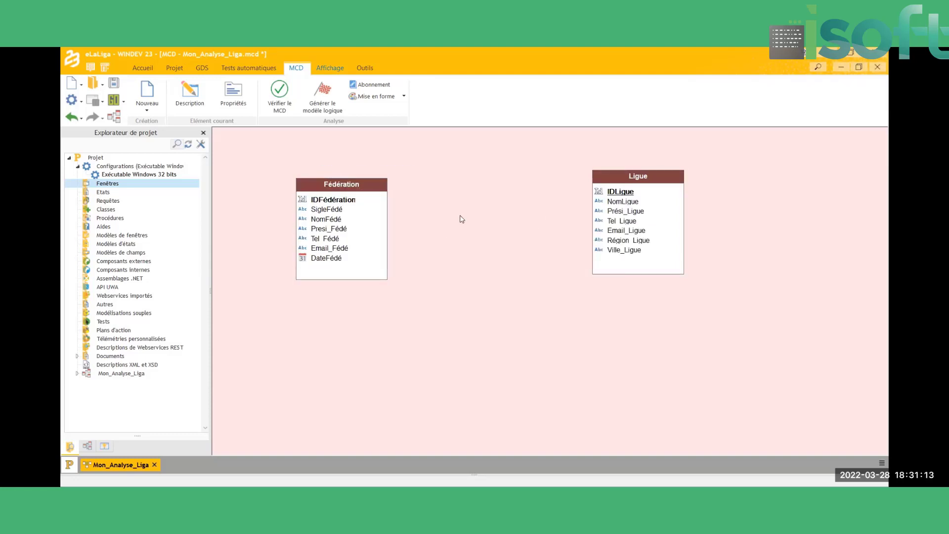
pyautogui.hotkey('ctrl', 's')
# Draw a relation from the Fédération entity to the Ligue entity.
pyautogui.click(149, 111)
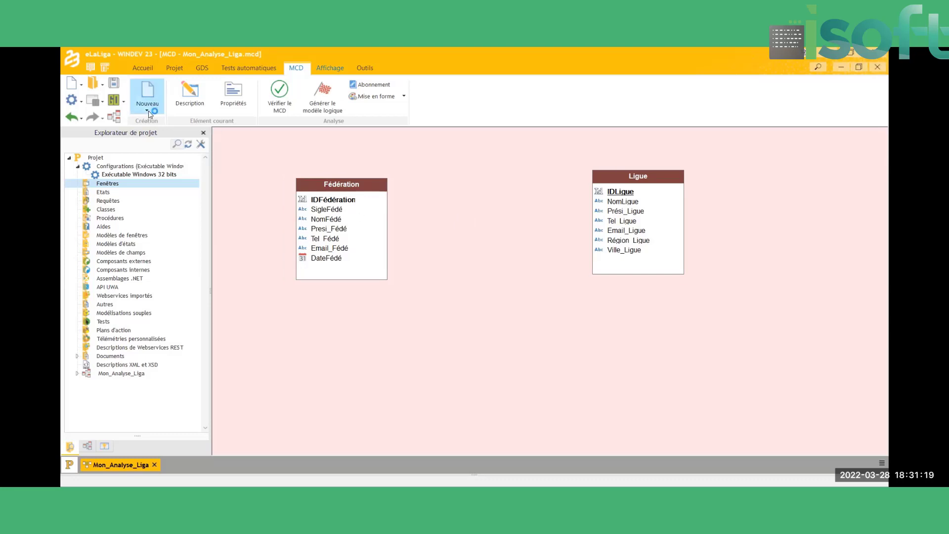
pyautogui.click(151, 112)
pyautogui.click(151, 111)
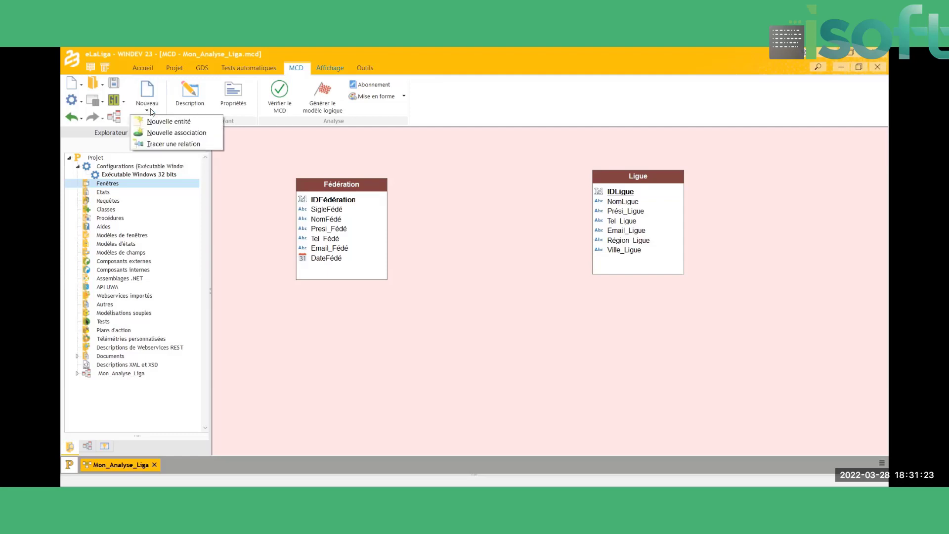
pyautogui.click(166, 144)
pyautogui.click(367, 221)
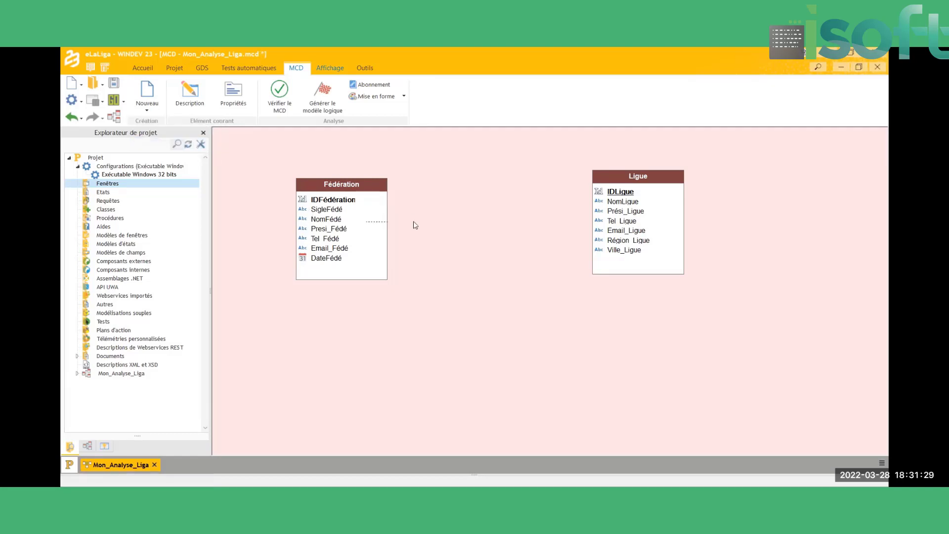
pyautogui.click(632, 237)
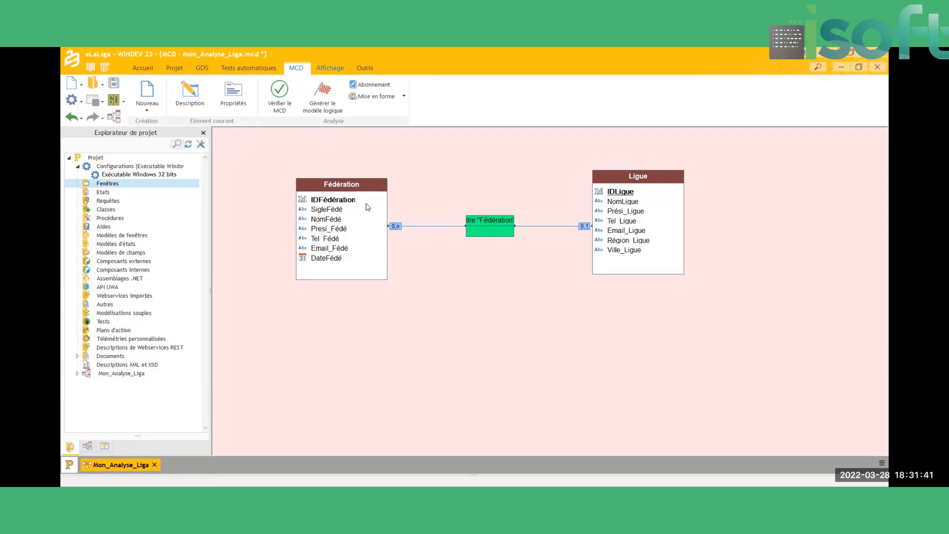
pyautogui.click(644, 241)
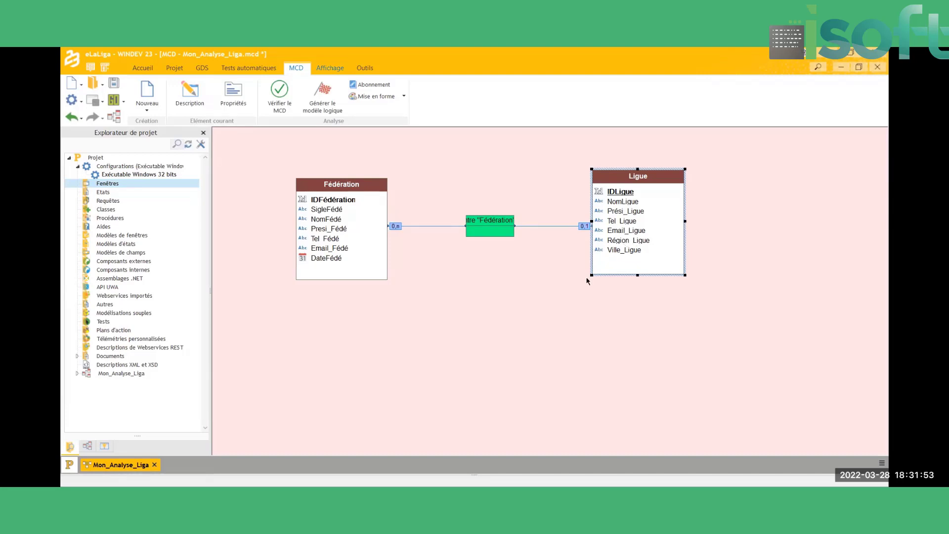
# Save the data model and verify the MCD, acknowledging the result.
pyautogui.click(565, 314)
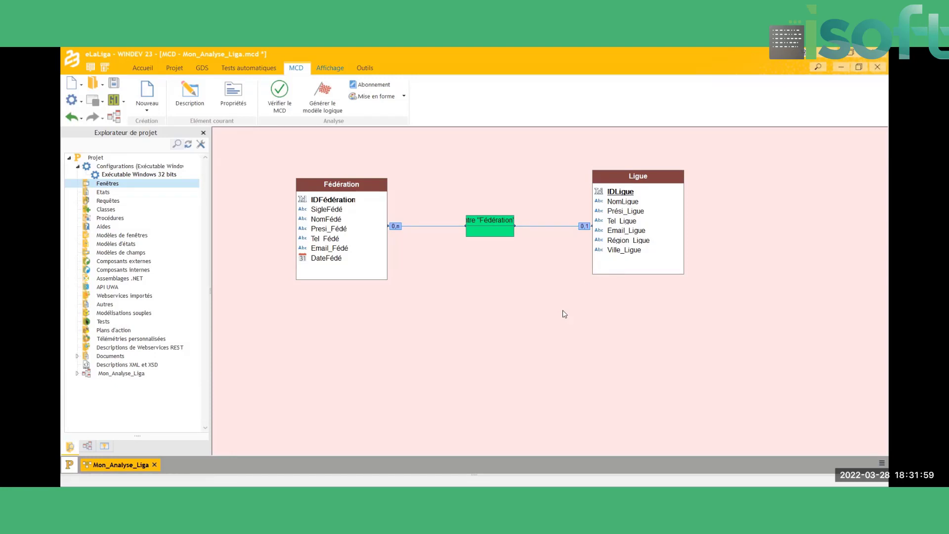
pyautogui.hotkey('ctrl', 's')
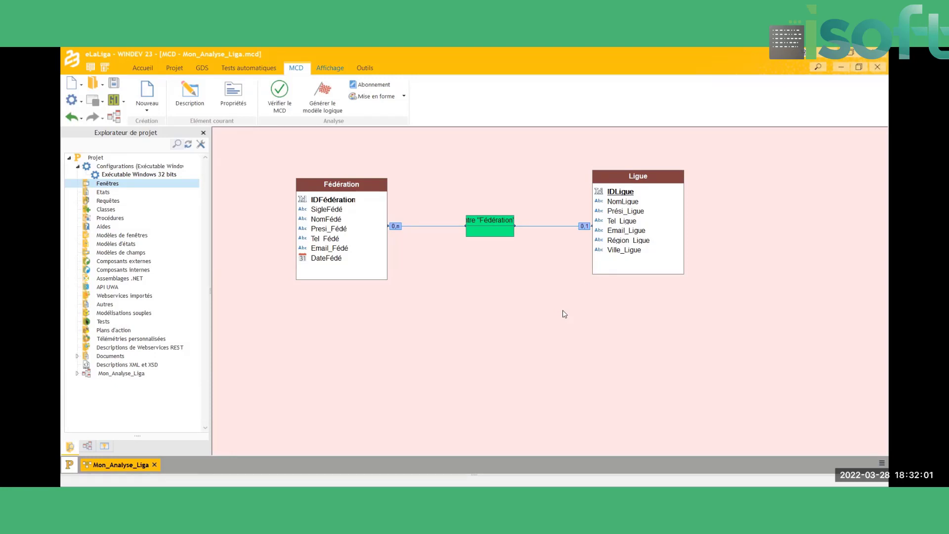
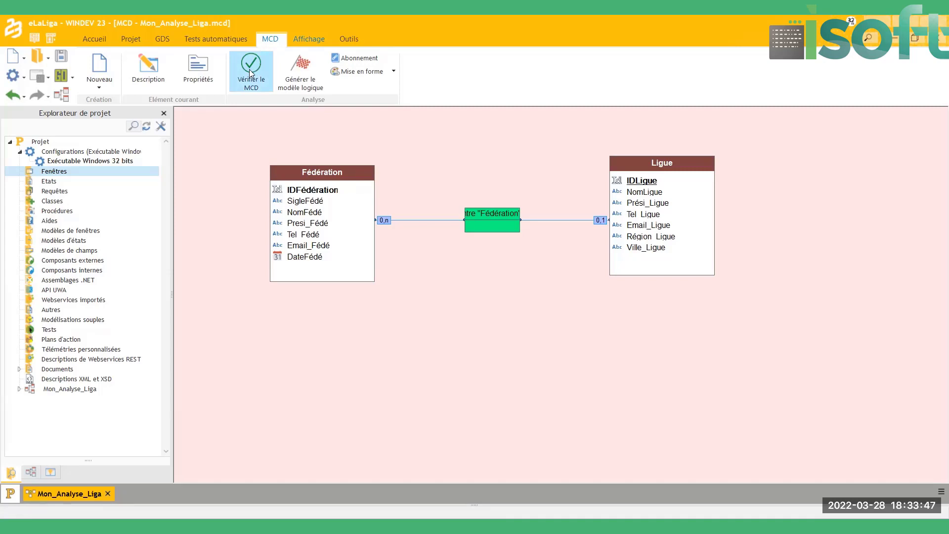
pyautogui.click(249, 67)
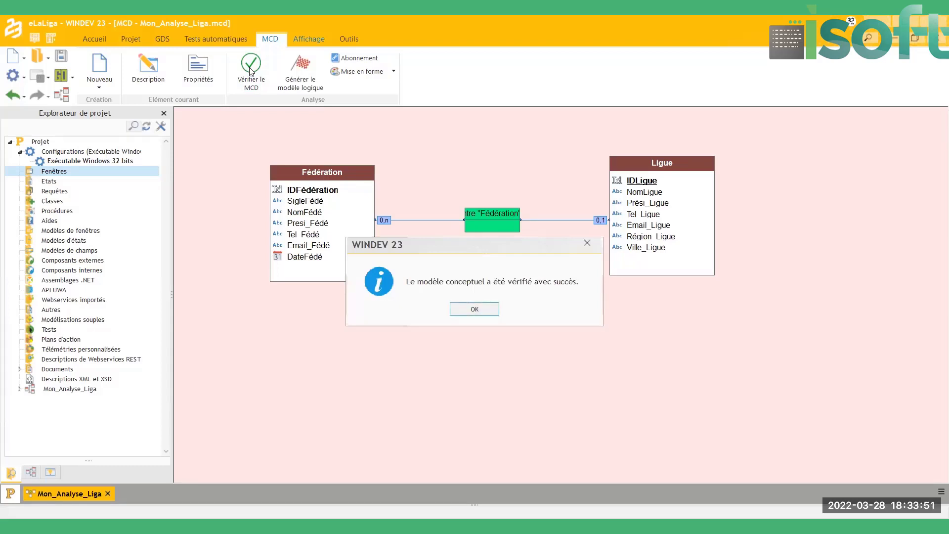
pyautogui.click(482, 314)
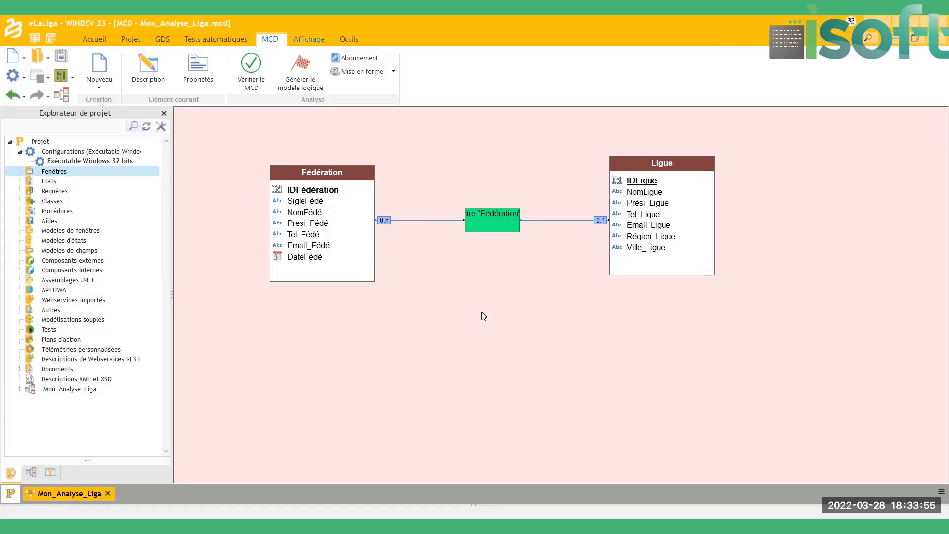
pyautogui.click(301, 81)
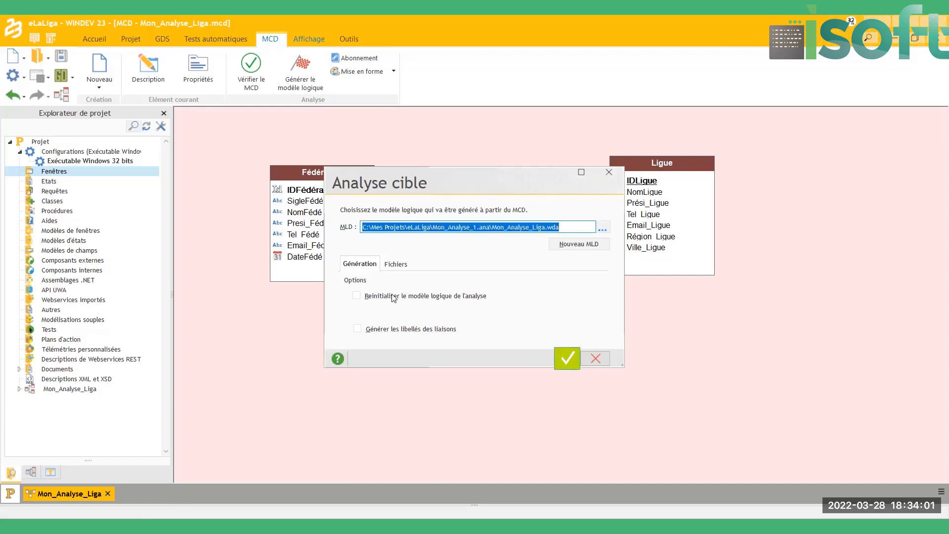
pyautogui.click(399, 296)
pyautogui.click(388, 331)
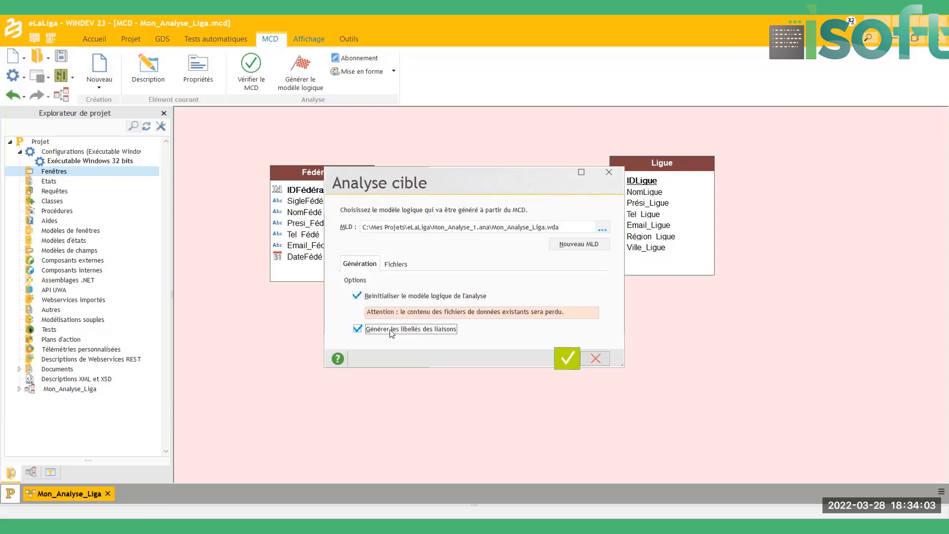
pyautogui.click(411, 266)
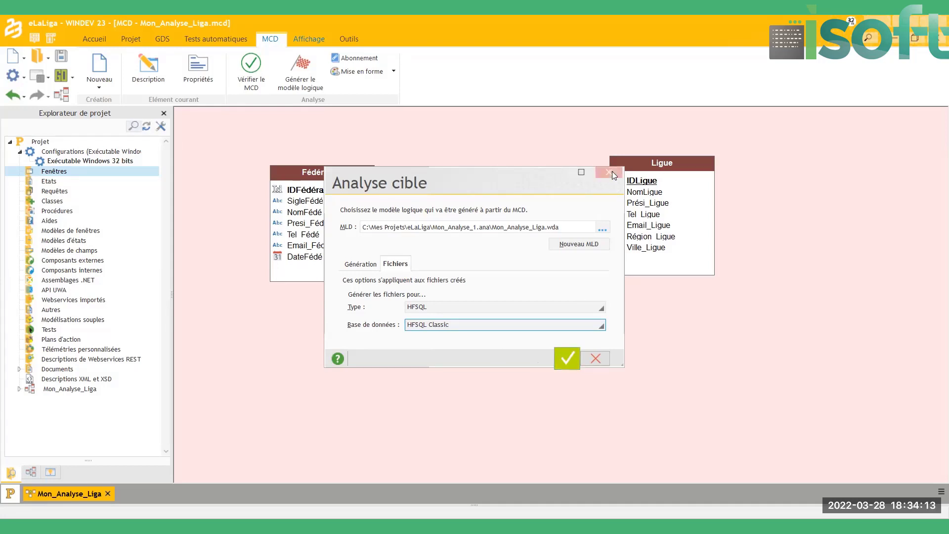
pyautogui.click(589, 242)
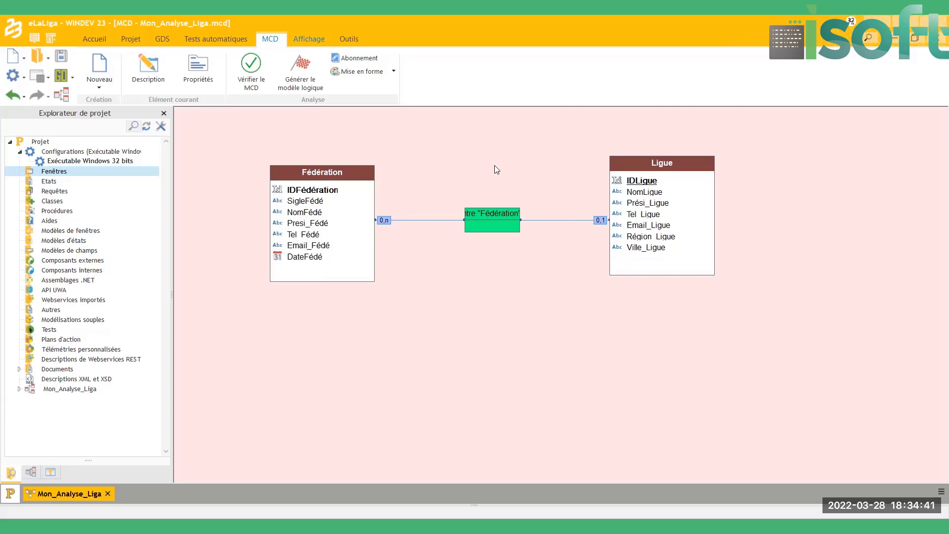
# Verify the MCD again and set the logical model generation to reinitialise the analysis model and generate link labels, using HFSQL Classic files.
pyautogui.click(256, 72)
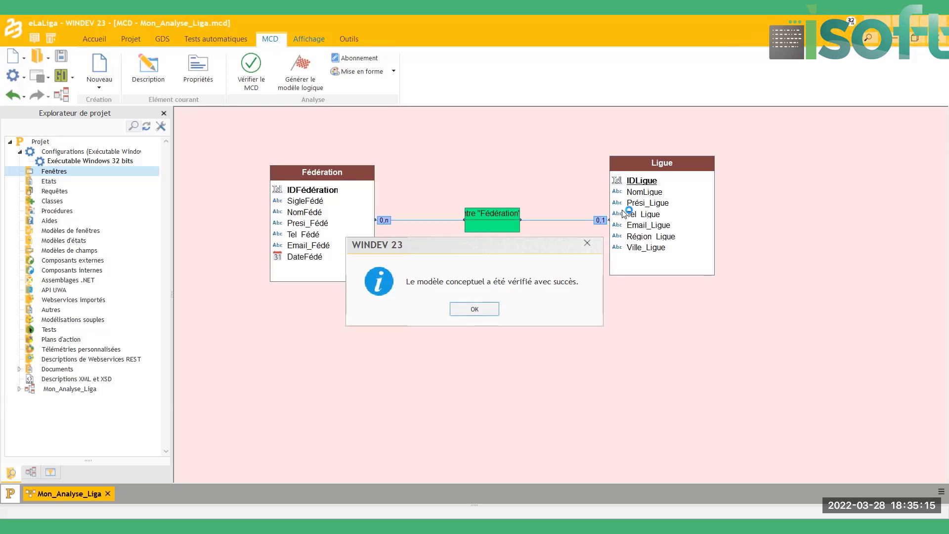
pyautogui.click(492, 314)
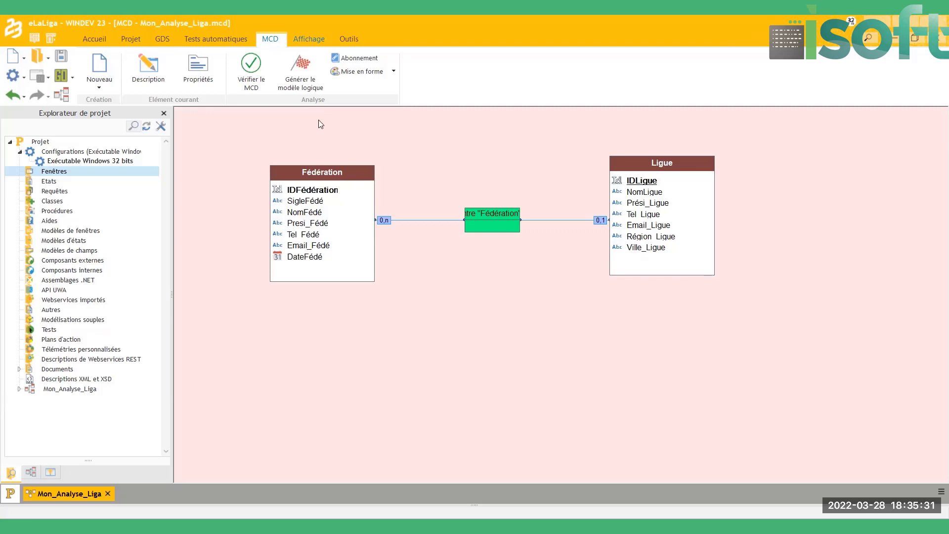
pyautogui.click(299, 69)
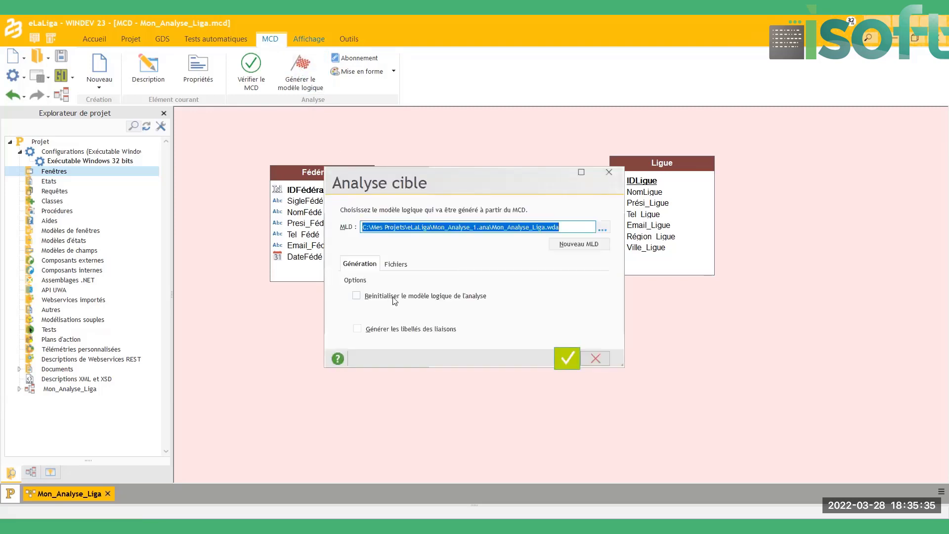
pyautogui.click(395, 299)
pyautogui.click(401, 329)
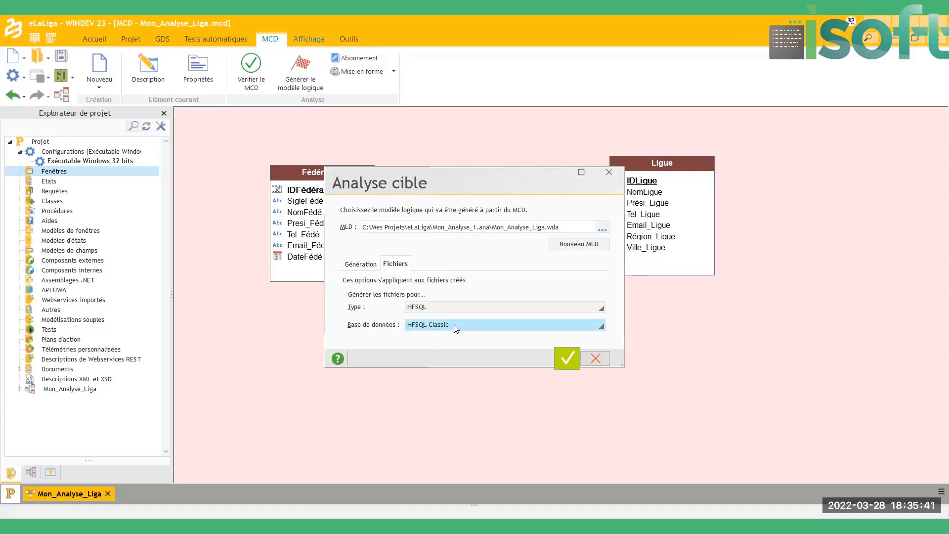
pyautogui.click(454, 324)
pyautogui.click(454, 324)
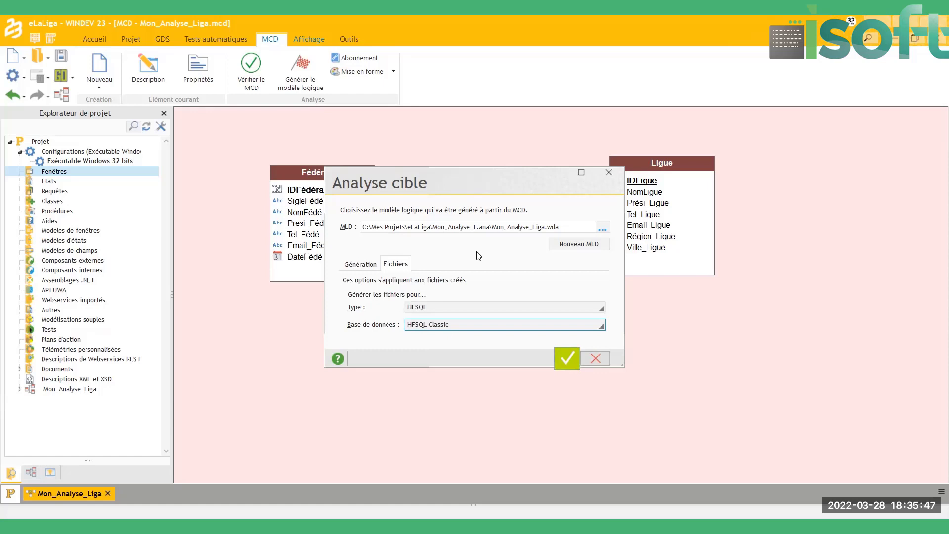
# Review the generation options, keep HFSQL as the file type, and generate the logical model into Mon_Analyse_Liga.wda.
pyautogui.moveTo(375, 186); pyautogui.dragTo(409, 184)
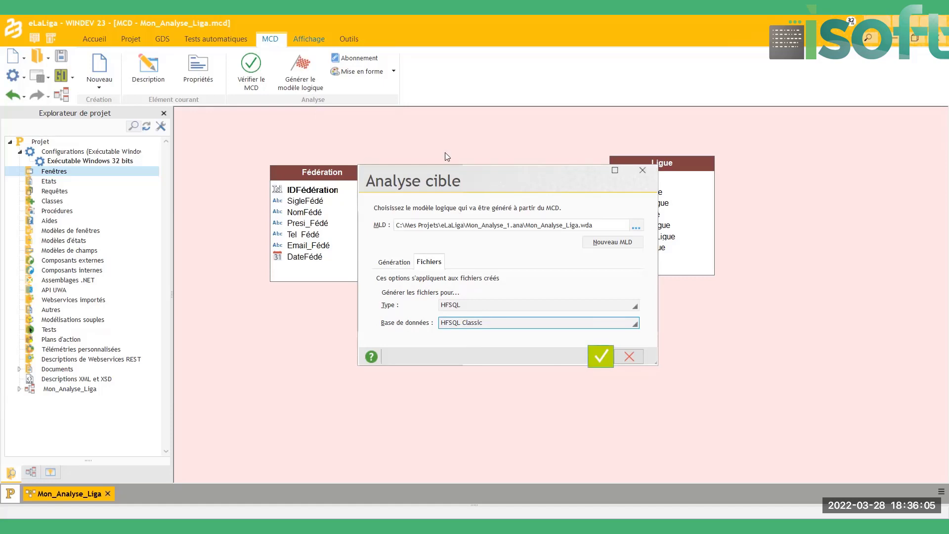
pyautogui.moveTo(447, 171); pyautogui.dragTo(398, 140)
pyautogui.click(344, 232)
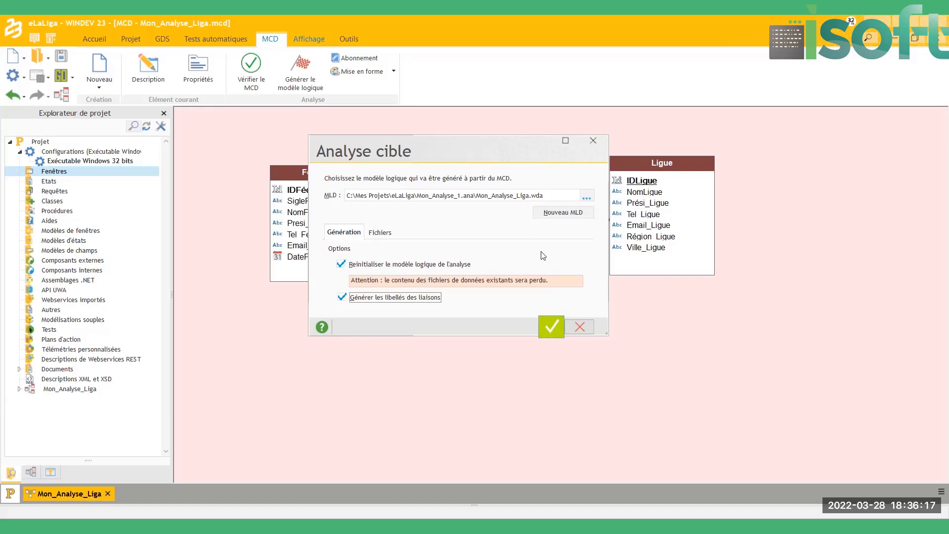
pyautogui.click(379, 232)
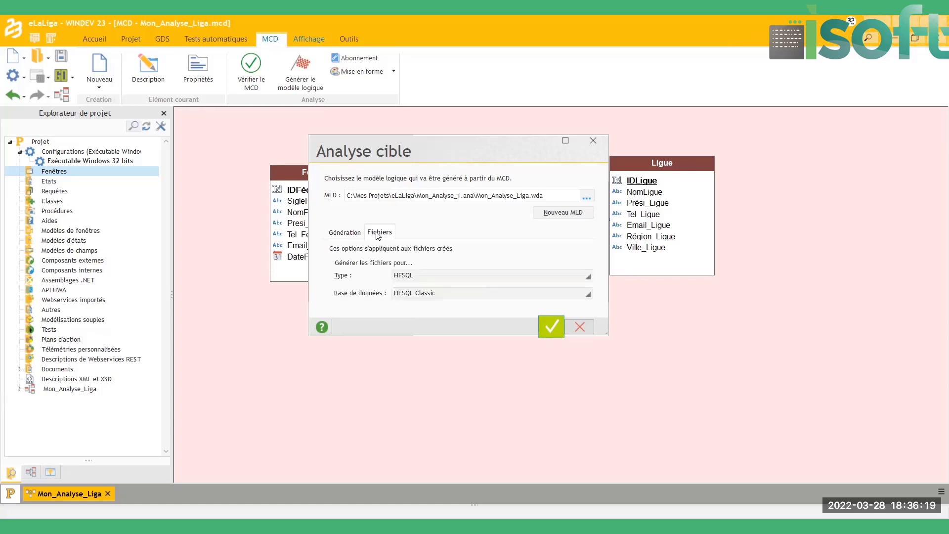
pyautogui.click(416, 276)
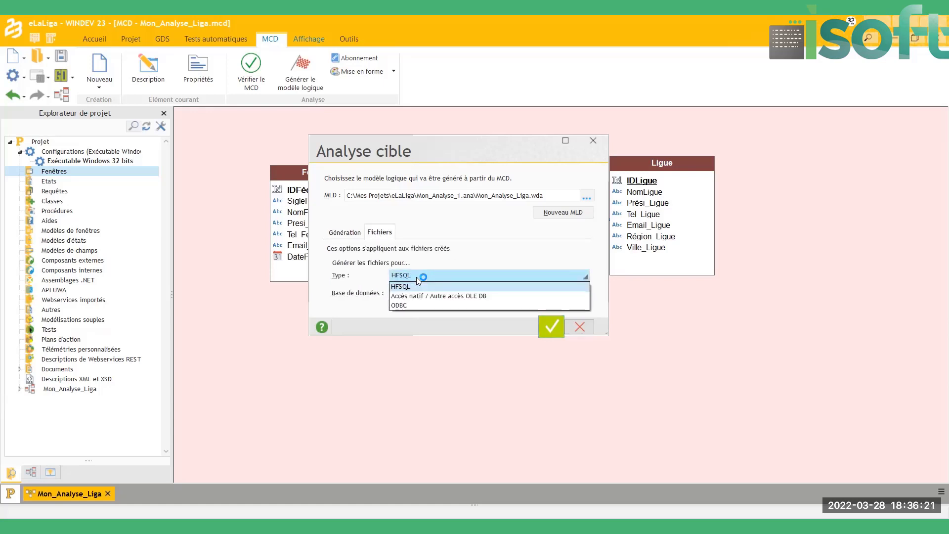
pyautogui.click(417, 277)
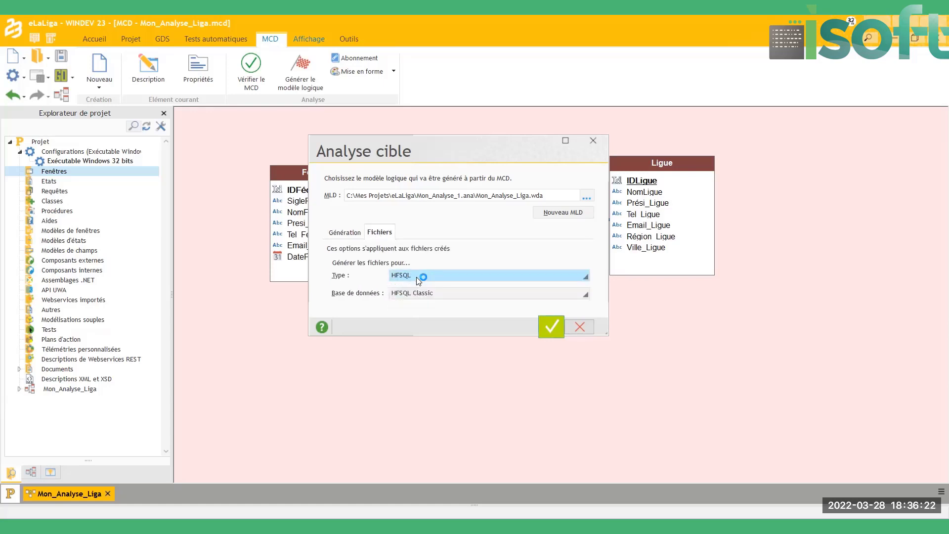
pyautogui.click(552, 327)
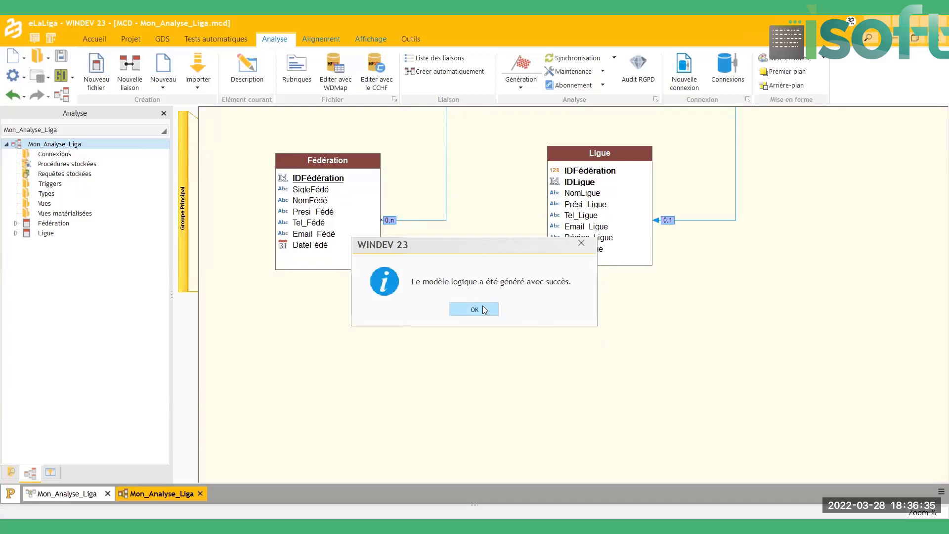
pyautogui.click(474, 310)
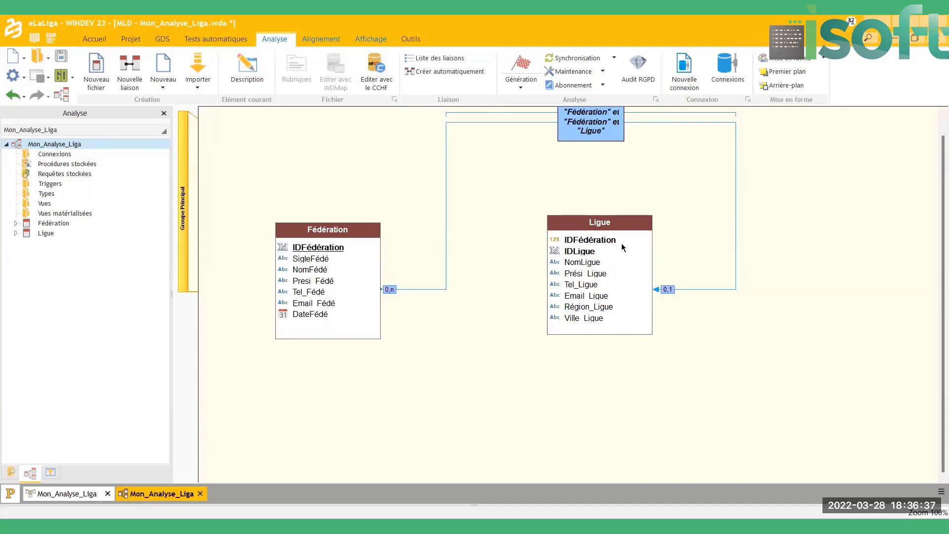
# Reroute the relation link and place its label in a straight line between the Fédération and Ligue files.
pyautogui.click(736, 221)
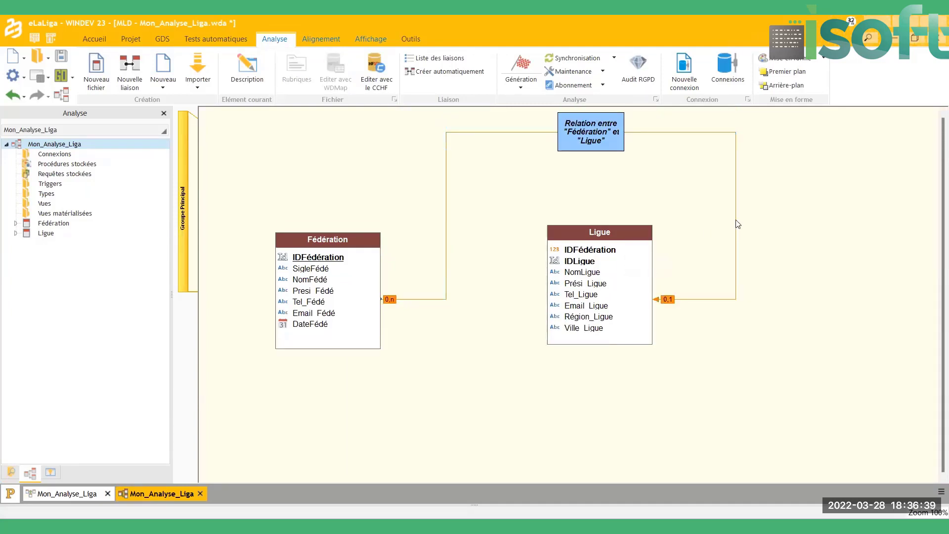
pyautogui.moveTo(529, 295); pyautogui.dragTo(527, 293)
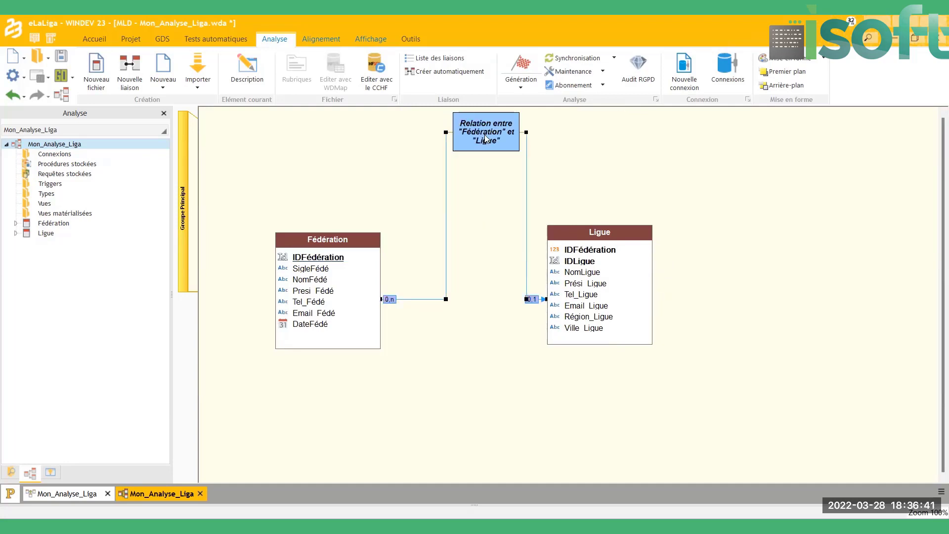
pyautogui.moveTo(487, 132); pyautogui.dragTo(475, 312)
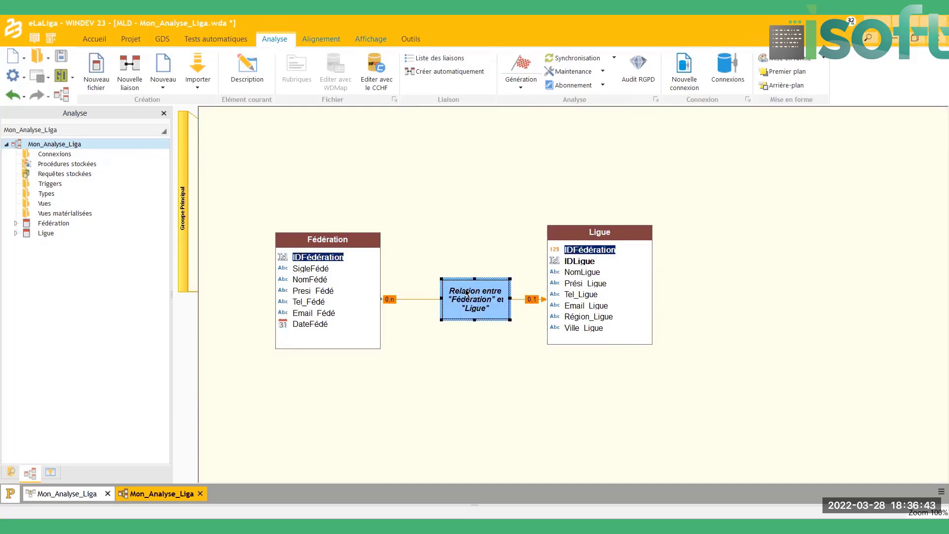
# Move the Fédération and Ligue files slightly higher in the logical model and save the analysis.
pyautogui.moveTo(333, 240); pyautogui.dragTo(341, 219)
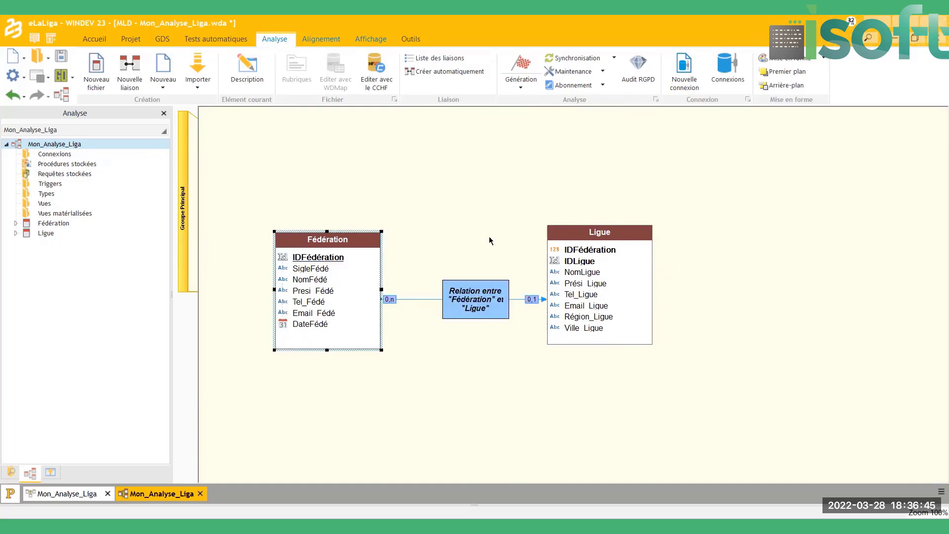
pyautogui.click(584, 233)
pyautogui.moveTo(583, 229); pyautogui.dragTo(593, 208)
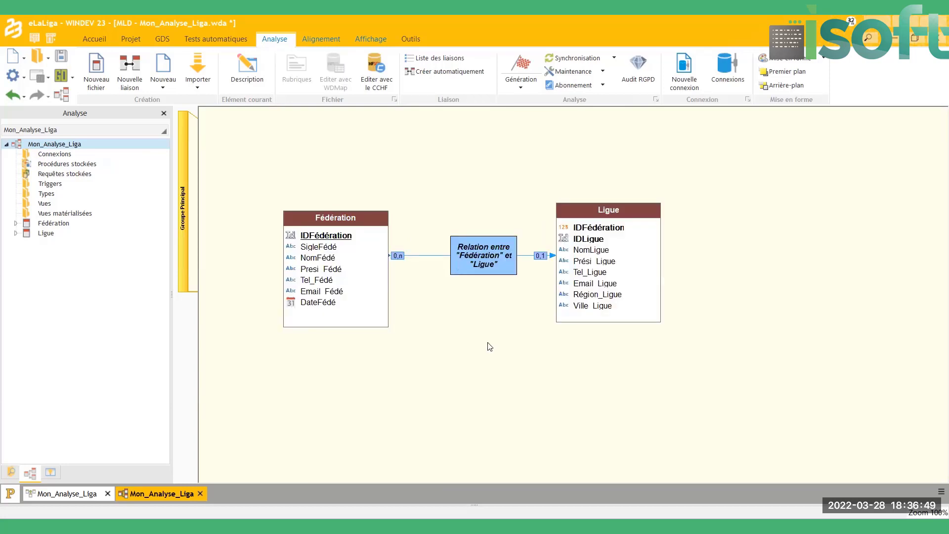
pyautogui.hotkey('ctrl', 's')
# Open the item description of the Fédération file and define SigleFédé as a key with duplicates (Clé avec doublons).
pyautogui.click(433, 256)
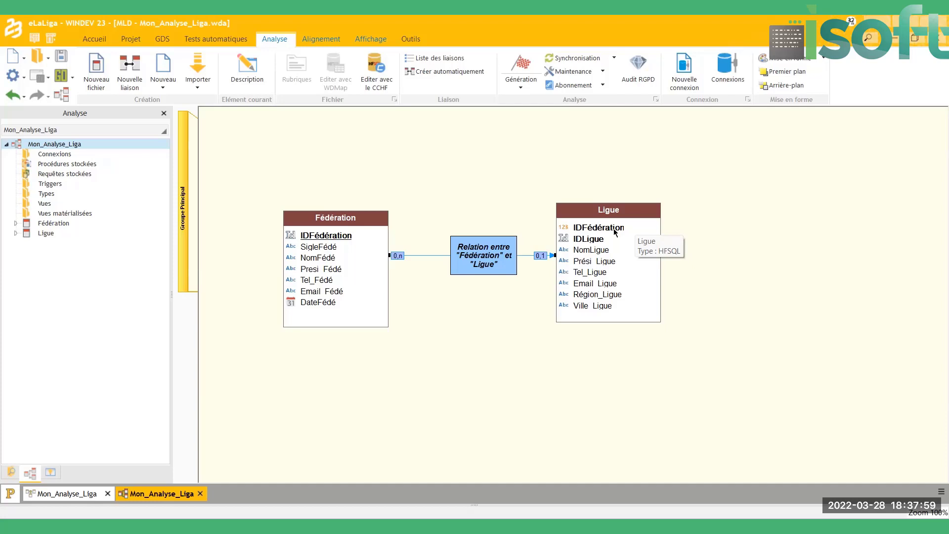
pyautogui.click(365, 271)
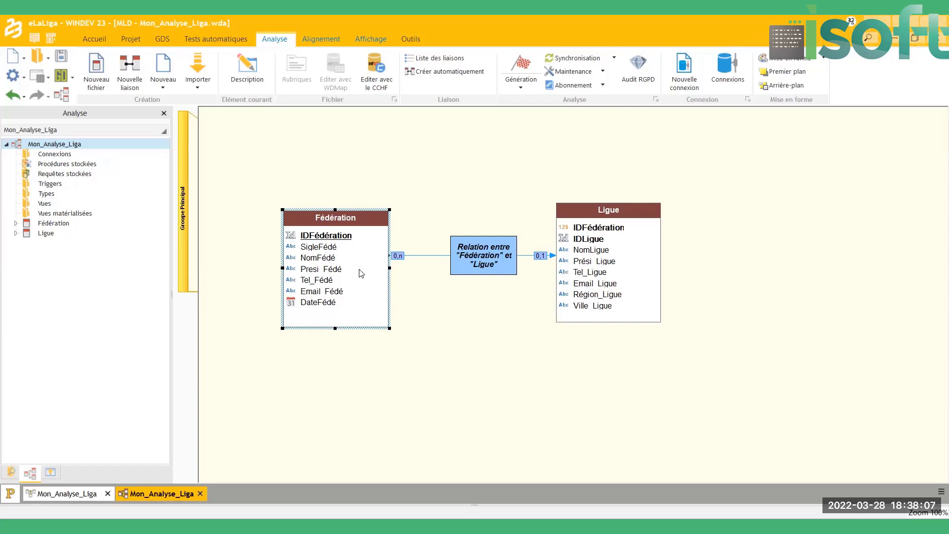
pyautogui.doubleClick(361, 274)
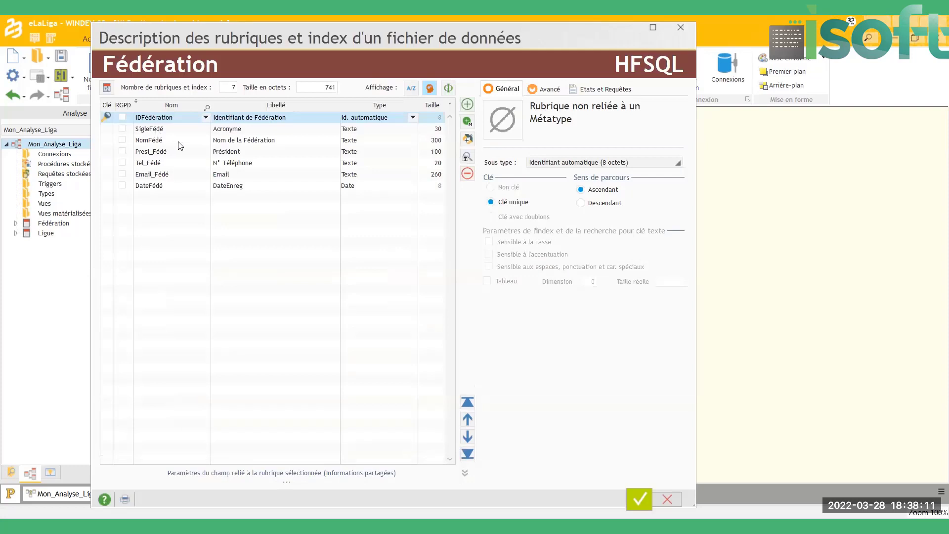
pyautogui.press('Down')
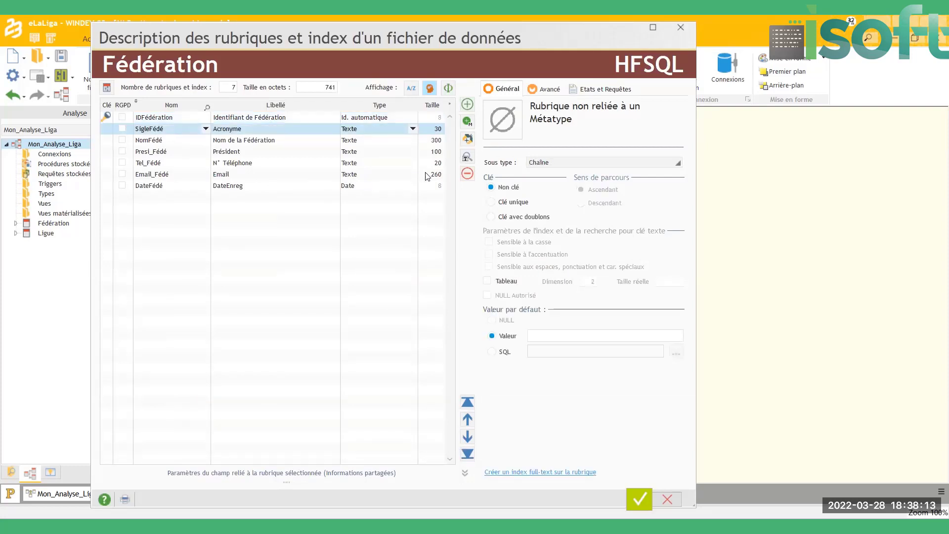
pyautogui.click(512, 218)
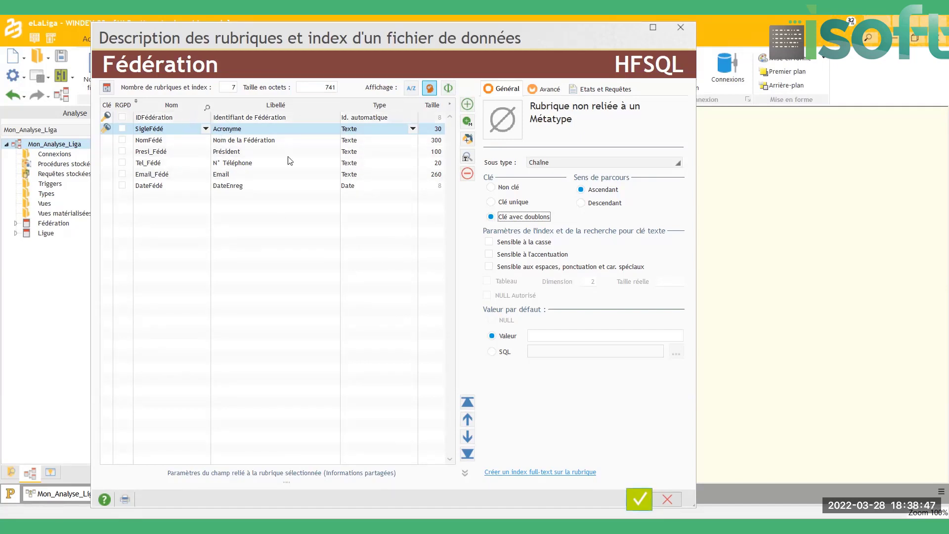
pyautogui.press('Up')
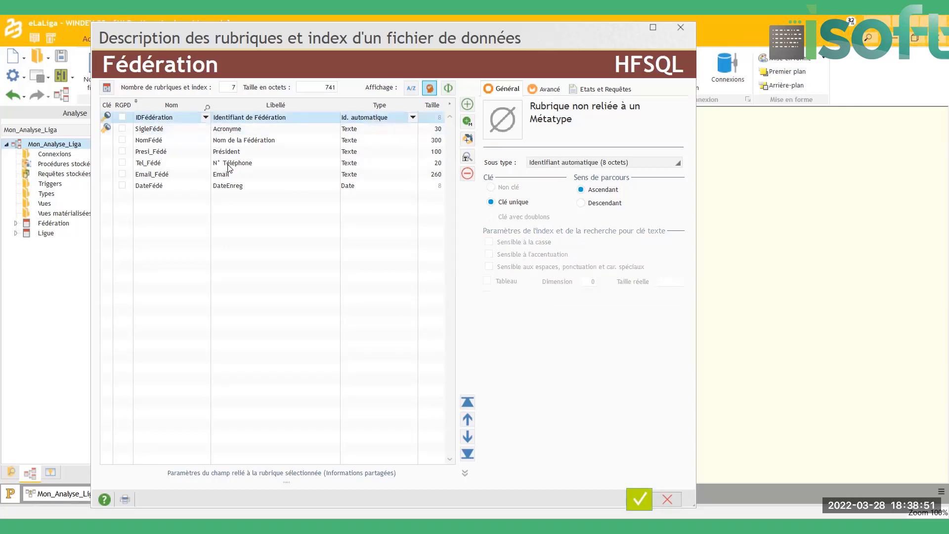
# Define NomFédé as a key with duplicates (Clé avec doublons) and select the Tel_Fédé item.
pyautogui.click(165, 141)
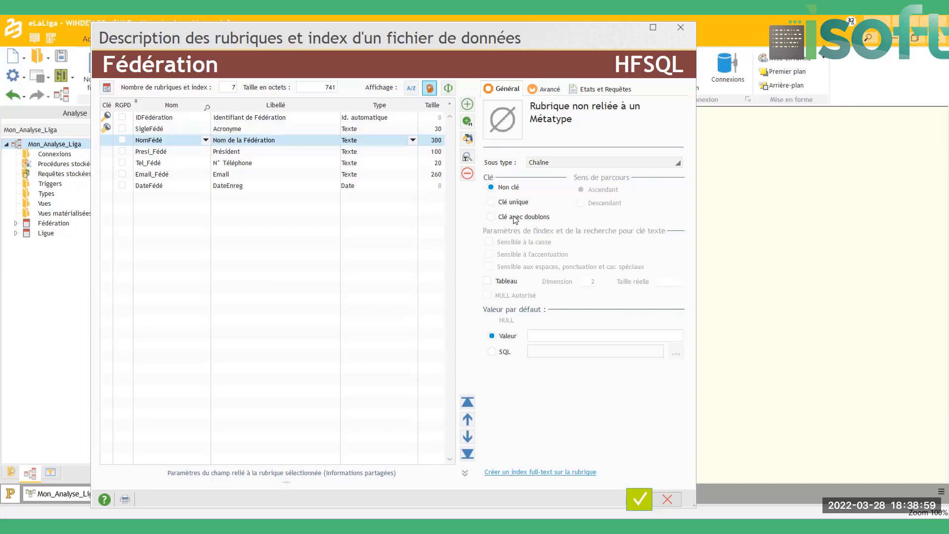
pyautogui.click(511, 219)
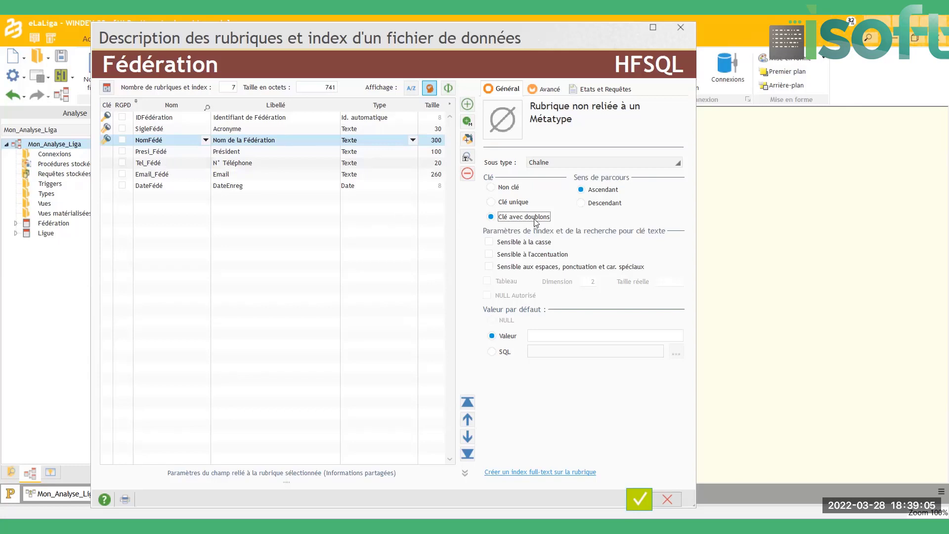
pyautogui.press('Down')
pyautogui.press('Down')
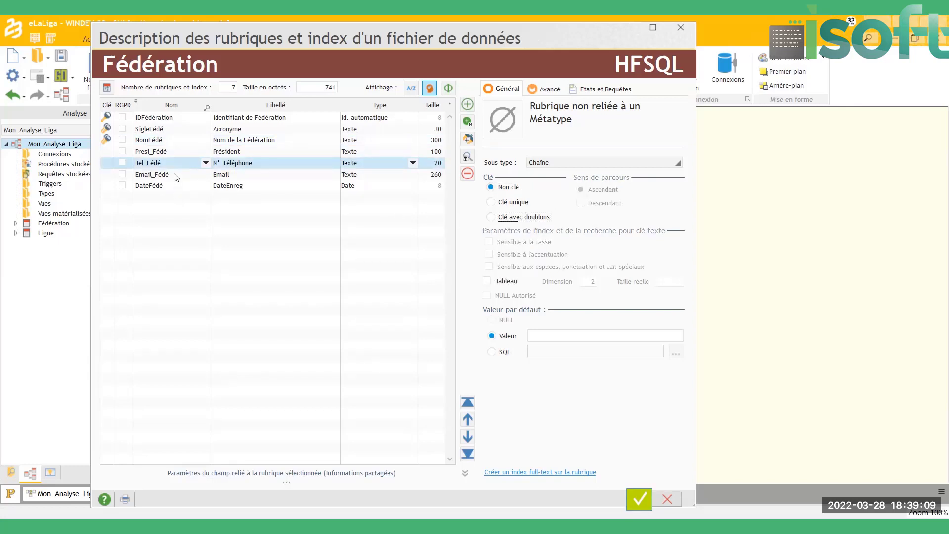
# Define Tel_Fédé, Email_Fédé and Presi_Fédé as keys with duplicates (Clé avec doublons).
pyautogui.press('space')
pyautogui.press('Down')
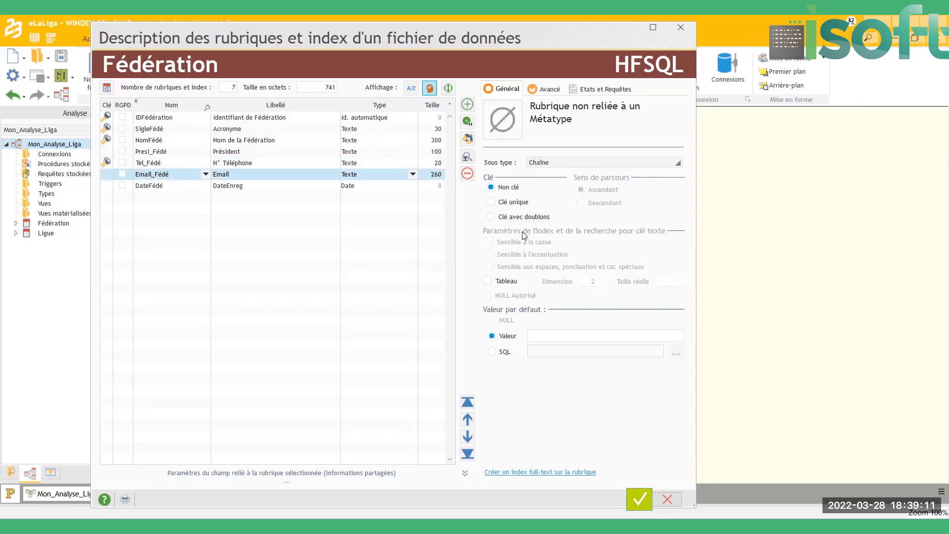
pyautogui.click(519, 217)
pyautogui.press('space')
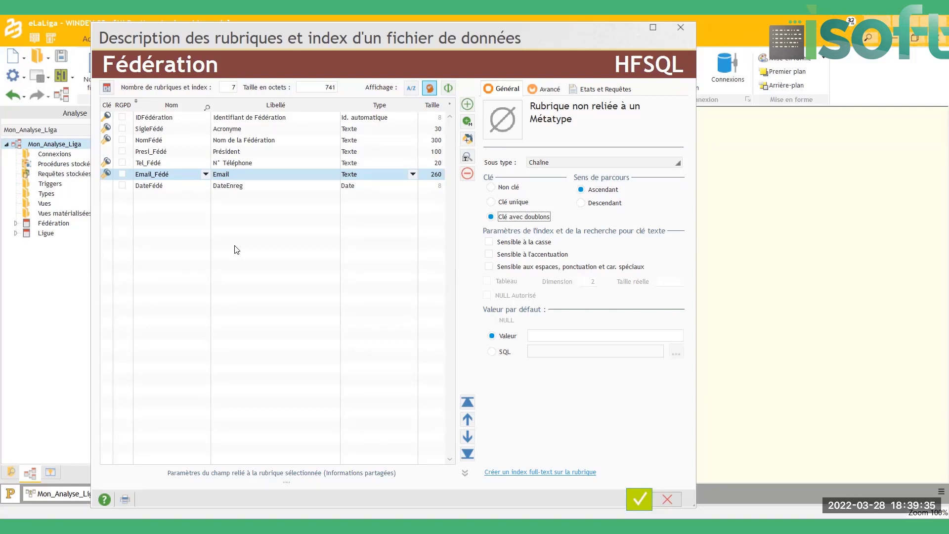
pyautogui.click(474, 125)
pyautogui.click(166, 153)
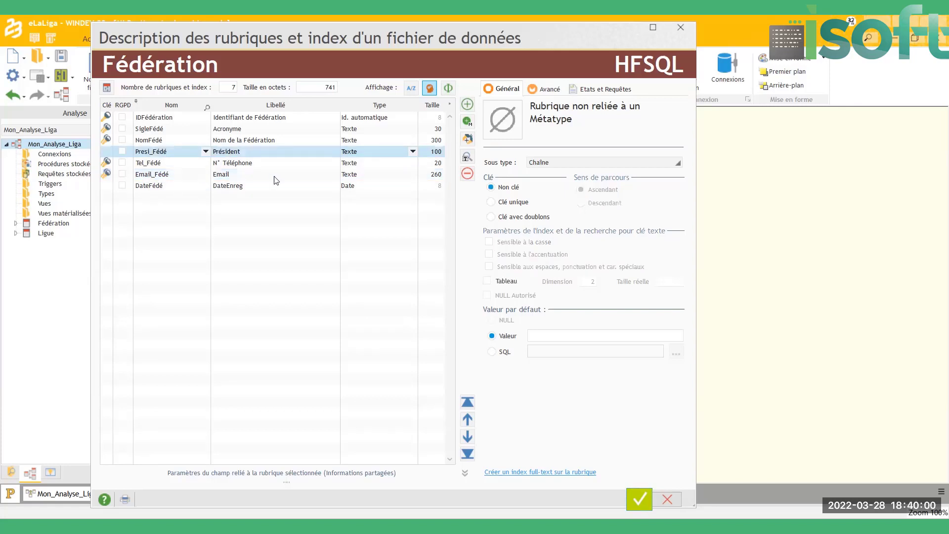
pyautogui.click(530, 219)
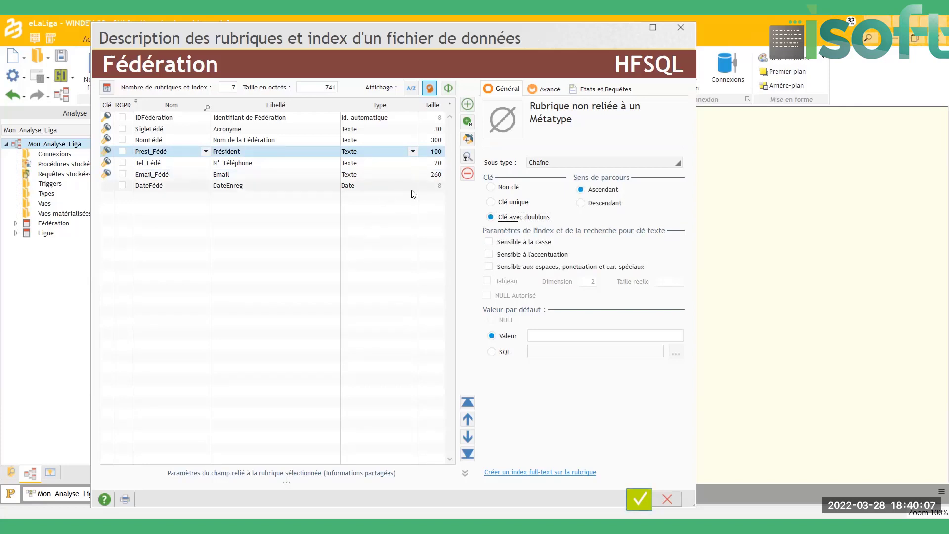
# Set the DateFédé item's subtype to Date et Heure (aaaammjjhhmmssccc) and validate the Fédération item description.
pyautogui.click(430, 206)
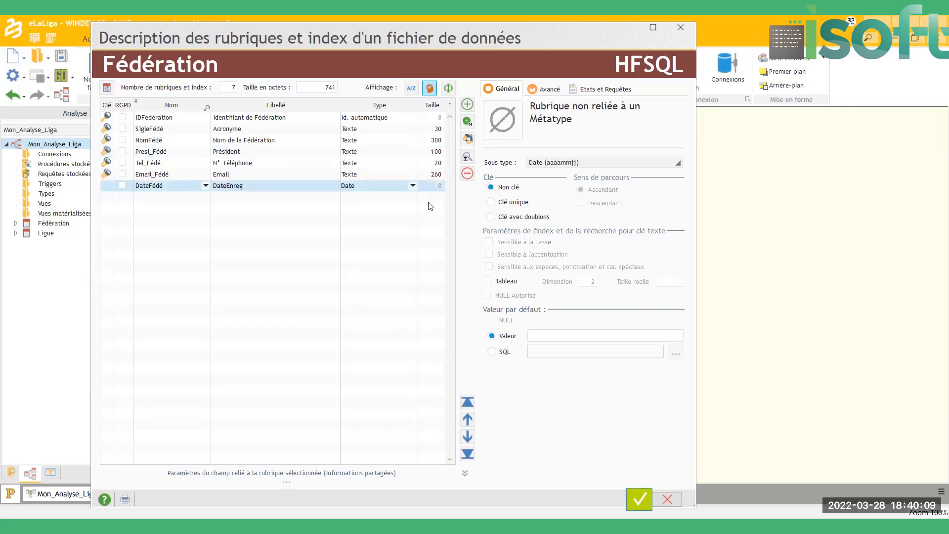
pyautogui.click(558, 167)
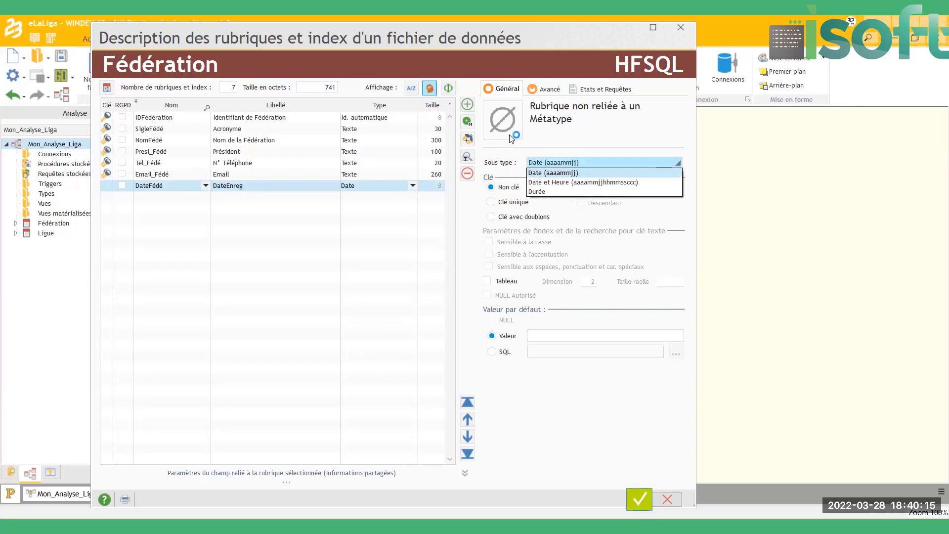
pyautogui.press('Escape')
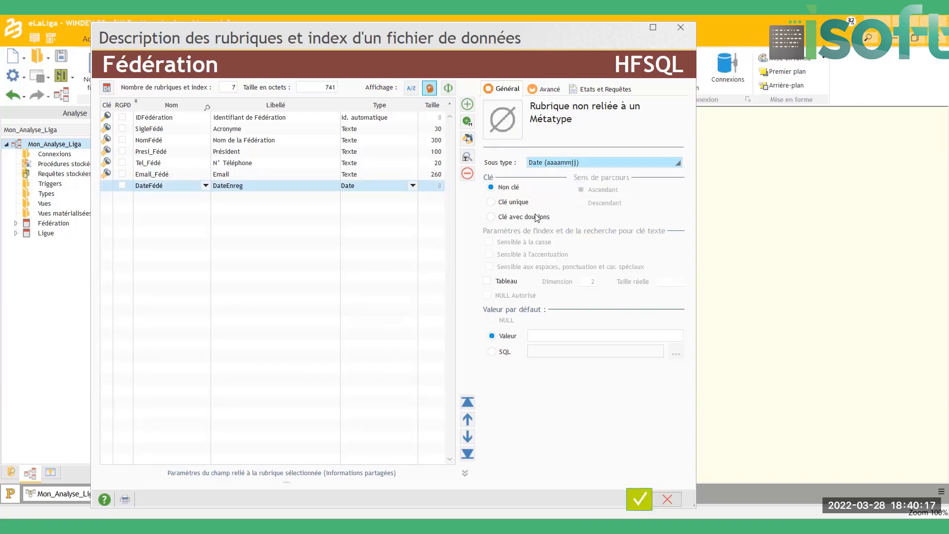
pyautogui.press('Down')
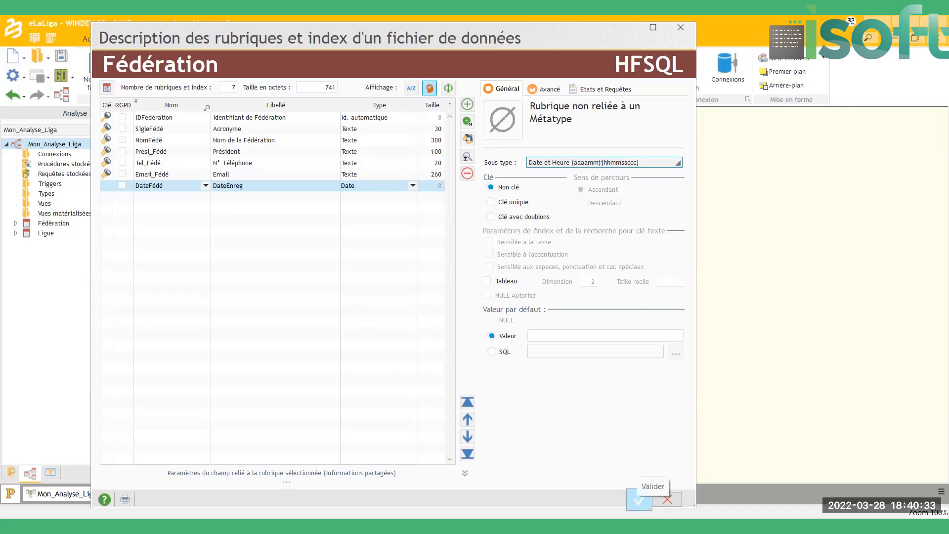
pyautogui.click(639, 500)
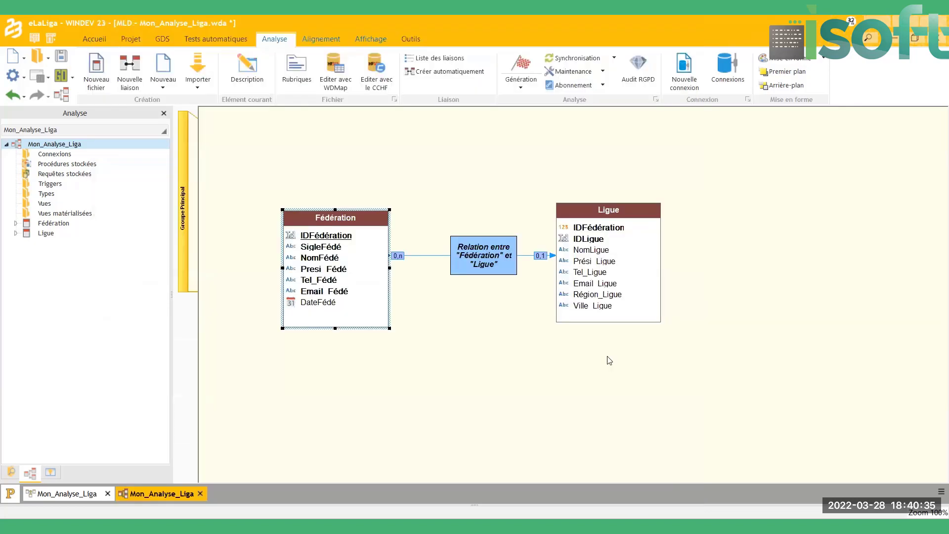
# Open the item description of the Ligue file and define NomLigue as a key with duplicates (Clé avec doublons).
pyautogui.click(594, 215)
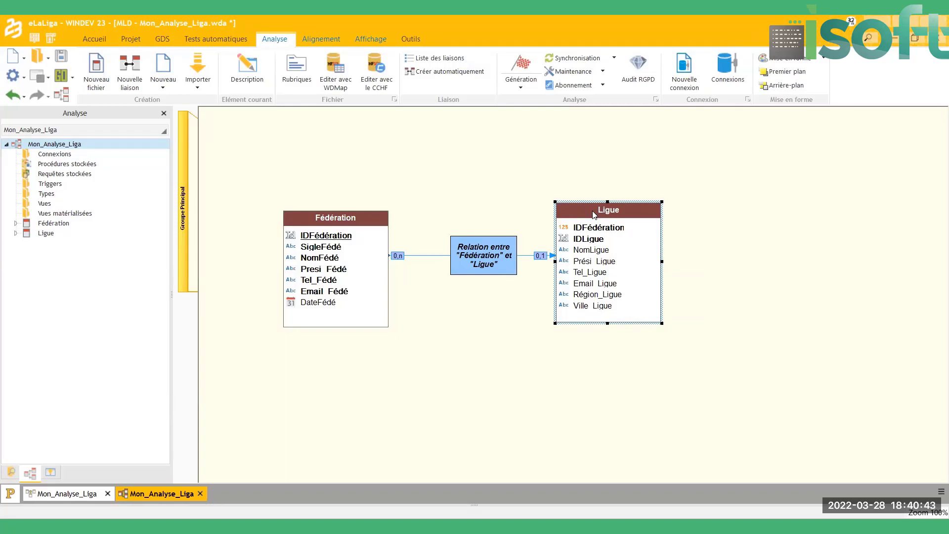
pyautogui.doubleClick(594, 214)
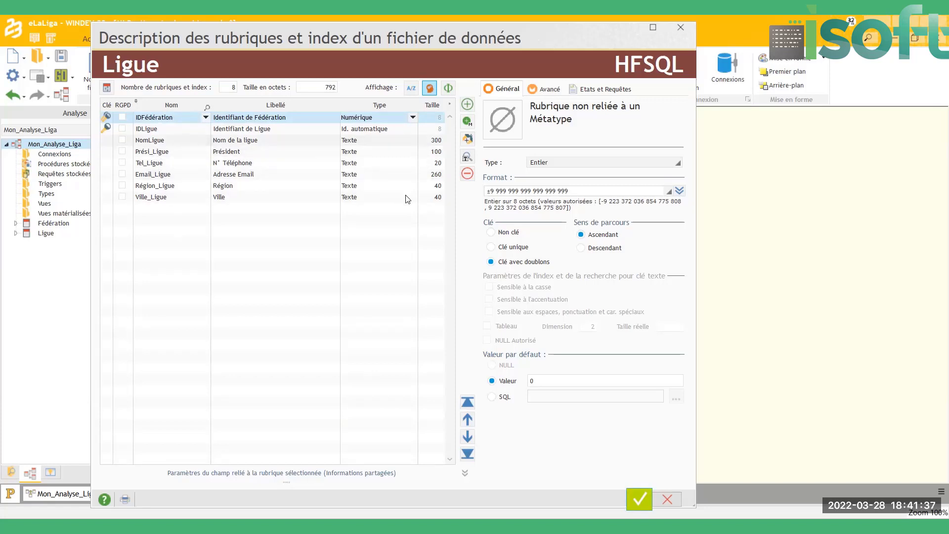
pyautogui.press('Down')
pyautogui.press('Down')
pyautogui.click(540, 221)
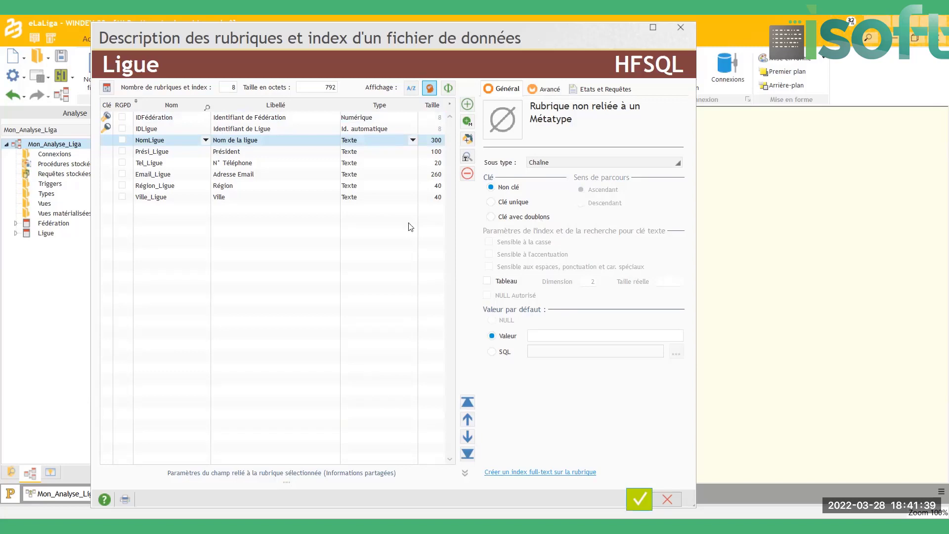
# Define Prési_Ligue, Tel_Ligue and Email_Ligue as keys with duplicates (Clé avec doublons).
pyautogui.click(170, 152)
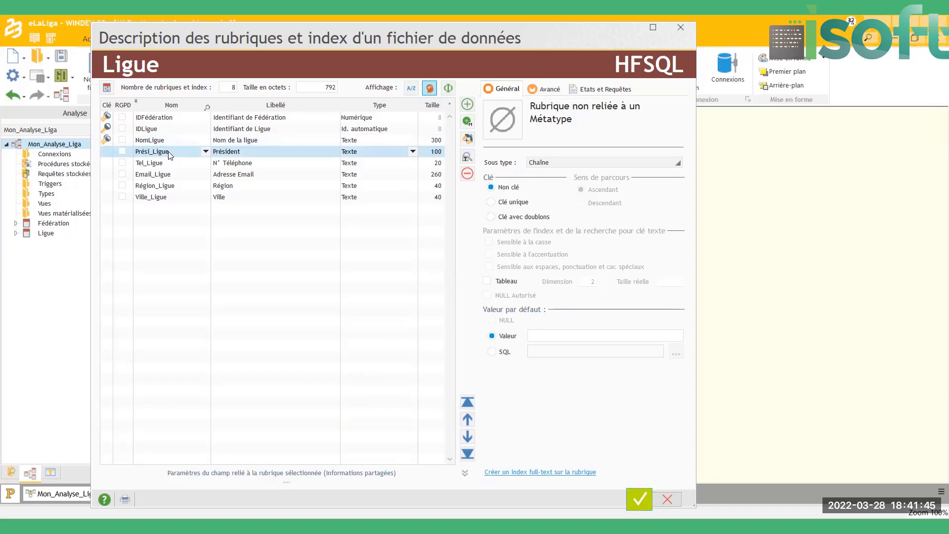
pyautogui.click(516, 219)
pyautogui.click(539, 218)
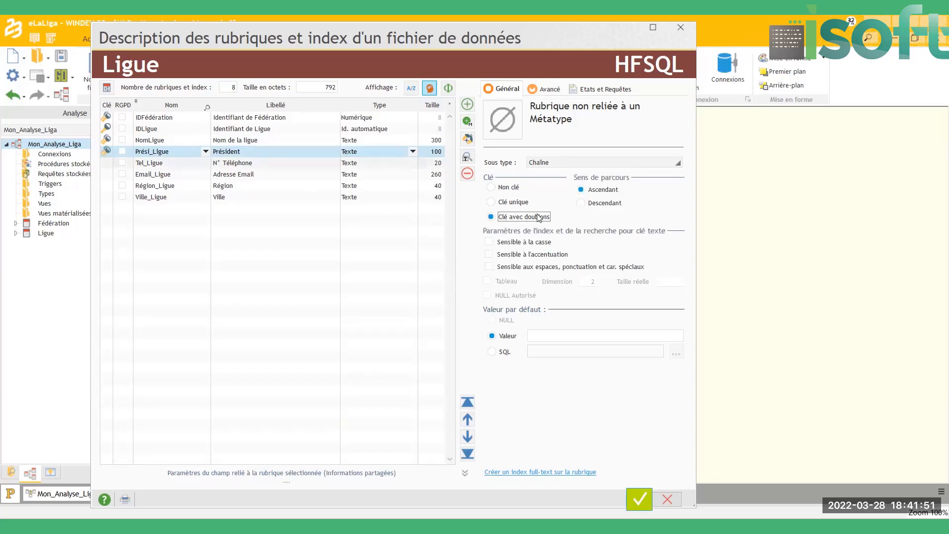
pyautogui.press('Down')
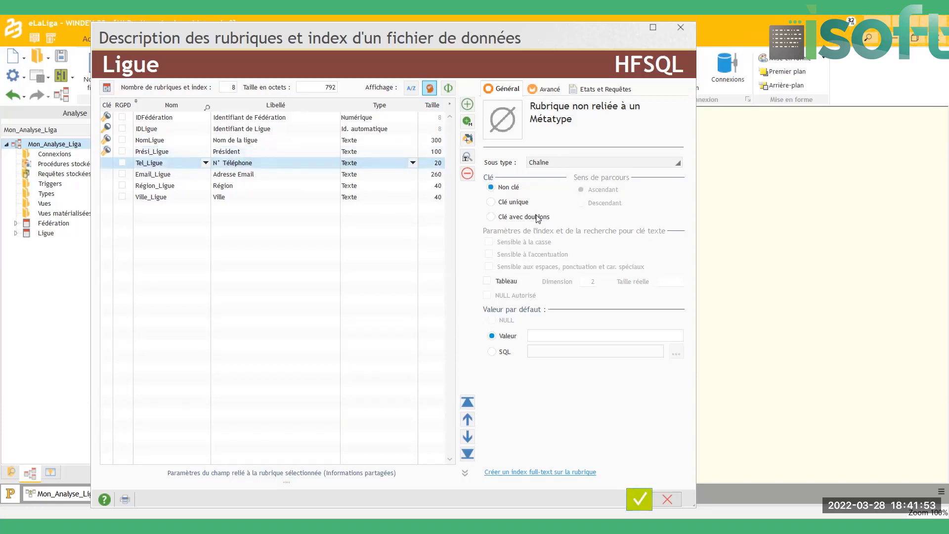
pyautogui.click(538, 219)
pyautogui.click(520, 220)
pyautogui.press('Down')
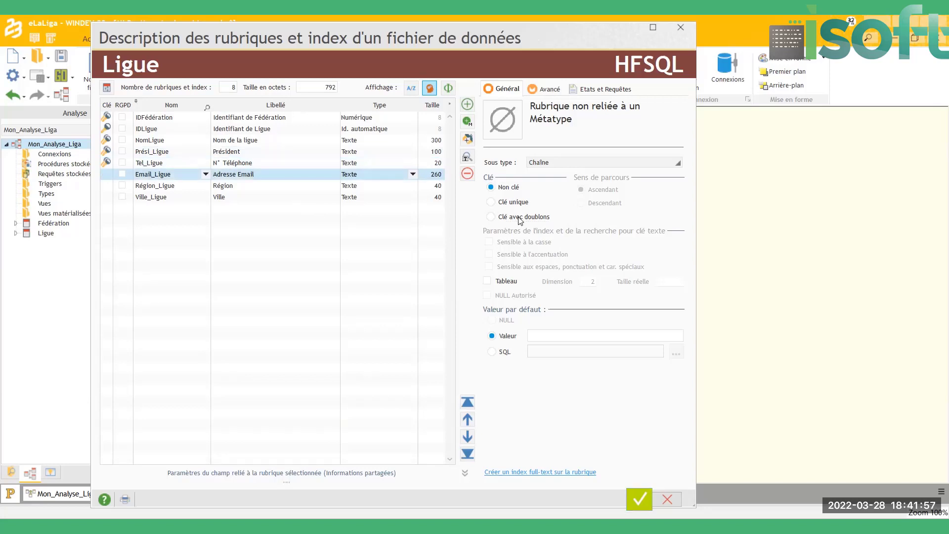
pyautogui.click(521, 220)
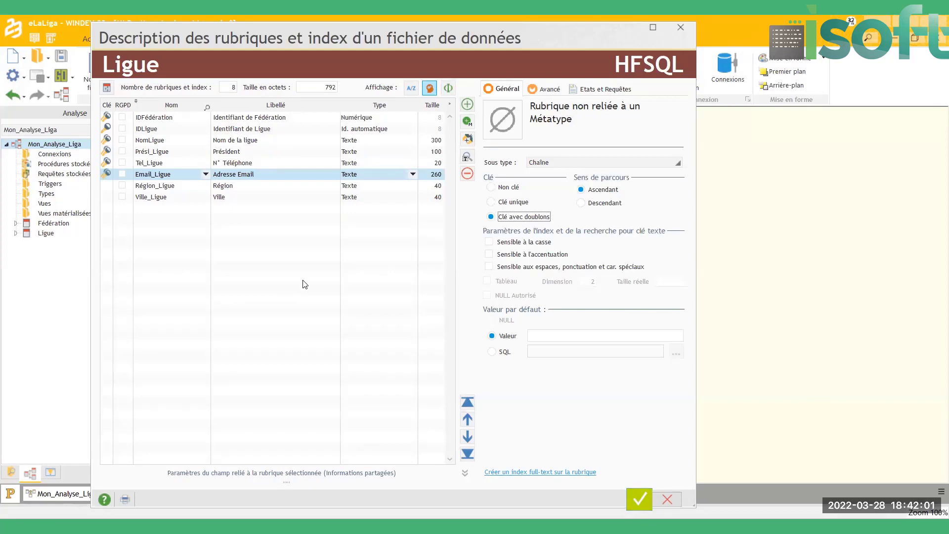
# Add a DateEnreg item of type Horodatage with Heure UTC to Ligue, validate, and slightly heighten the Ligue file's frame in the diagram.
pyautogui.click(163, 208)
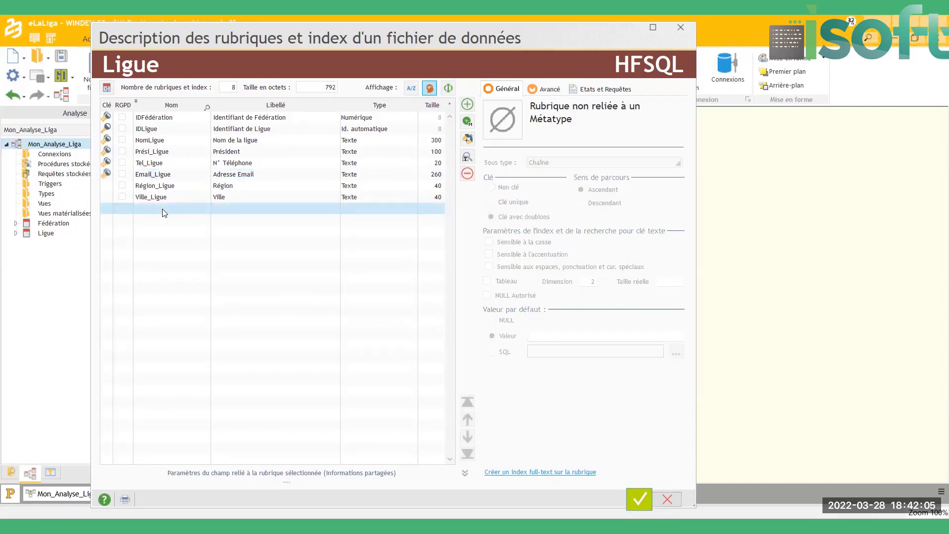
pyautogui.click(164, 212)
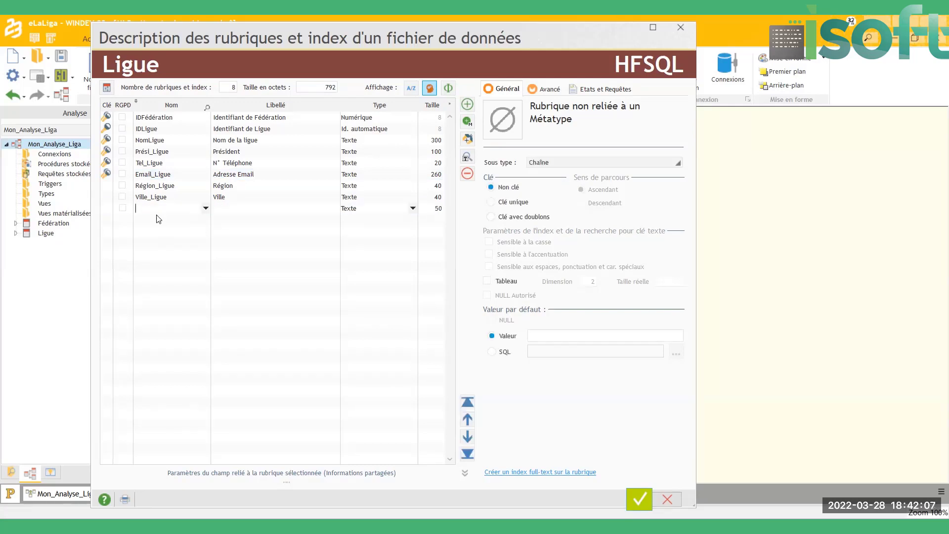
pyautogui.write('DateEnreg')
pyautogui.click(414, 208)
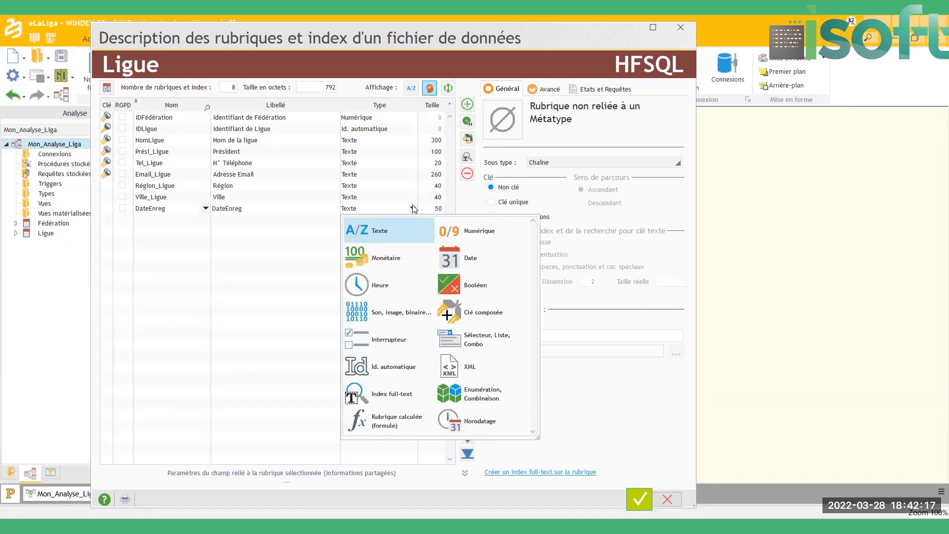
pyautogui.click(493, 426)
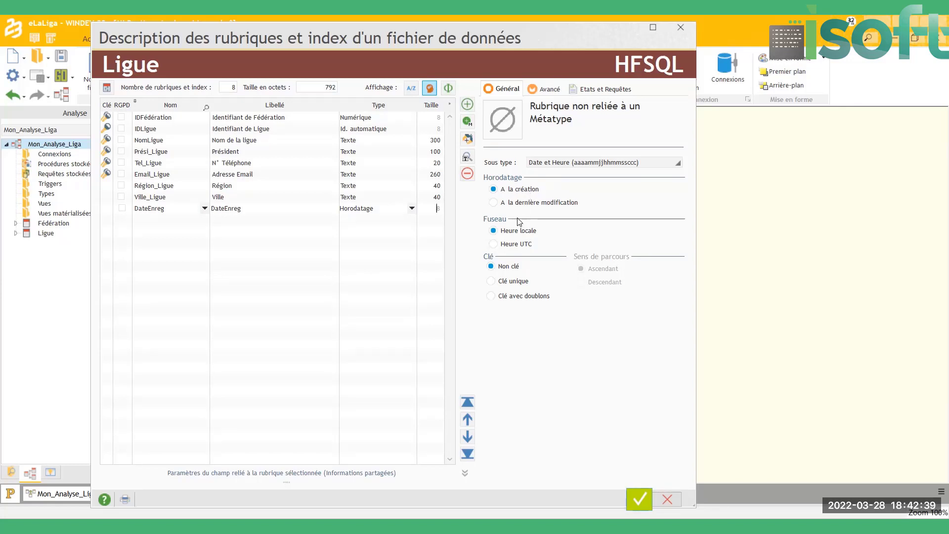
pyautogui.click(513, 244)
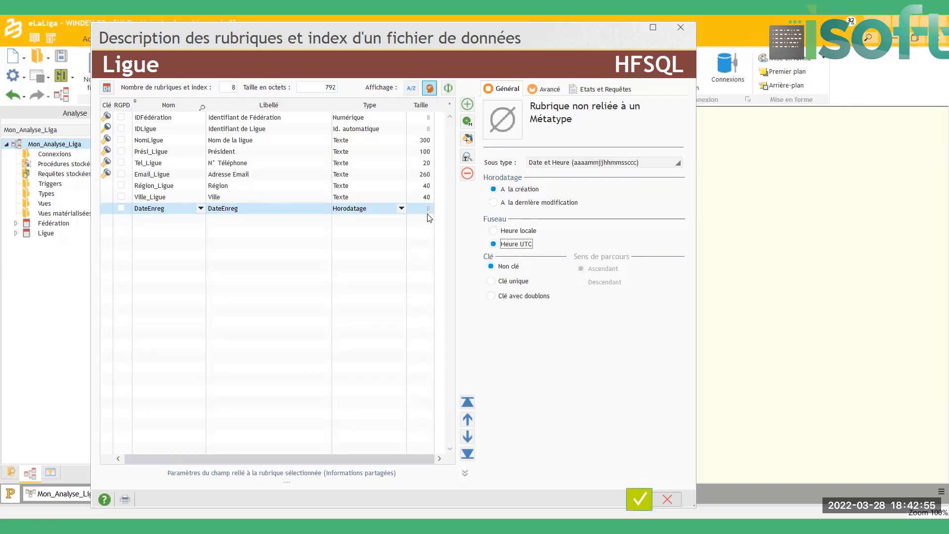
pyautogui.click(640, 499)
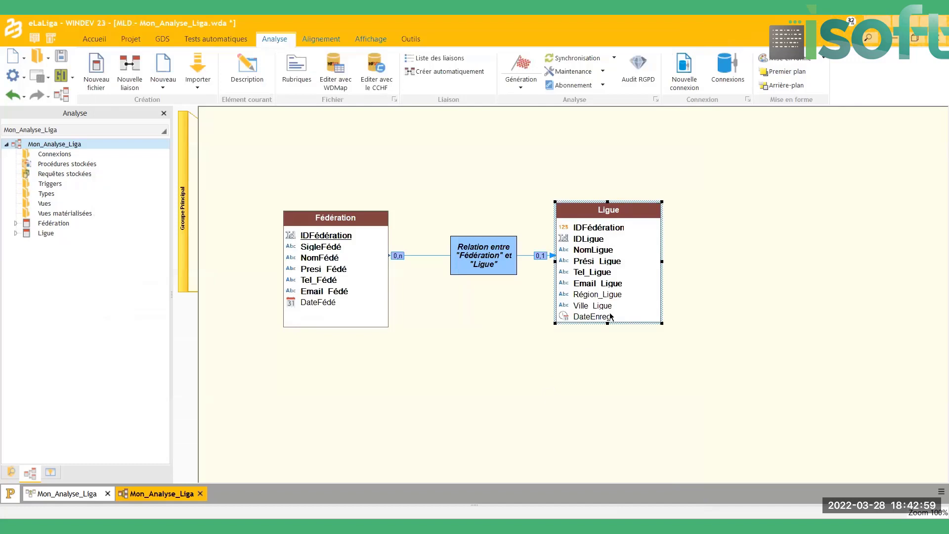
pyautogui.moveTo(606, 328); pyautogui.dragTo(606, 336)
# Edit the Fédération_Ligue link so each Ligue has at least one Fédération, keep IDFédération as both keys, and proceed to the integrity rules.
pyautogui.click(428, 261)
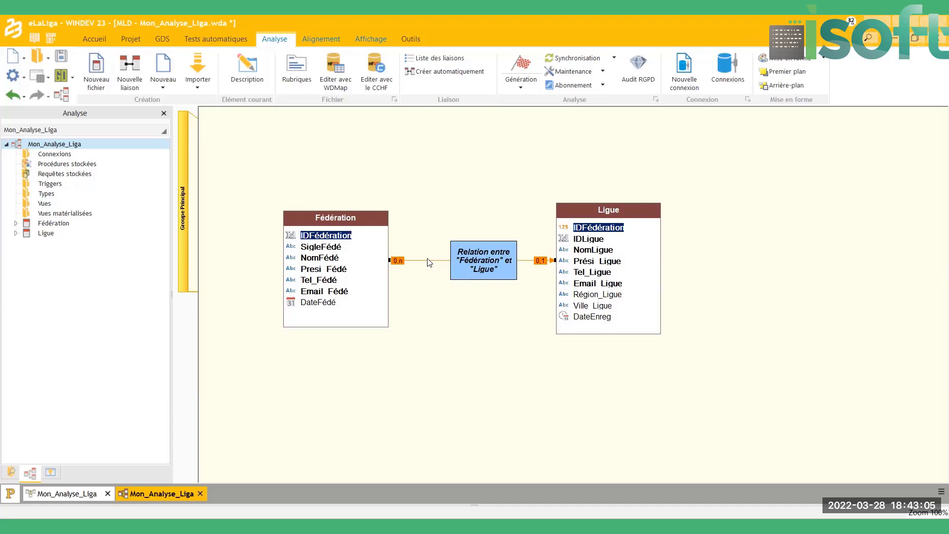
pyautogui.doubleClick(429, 263)
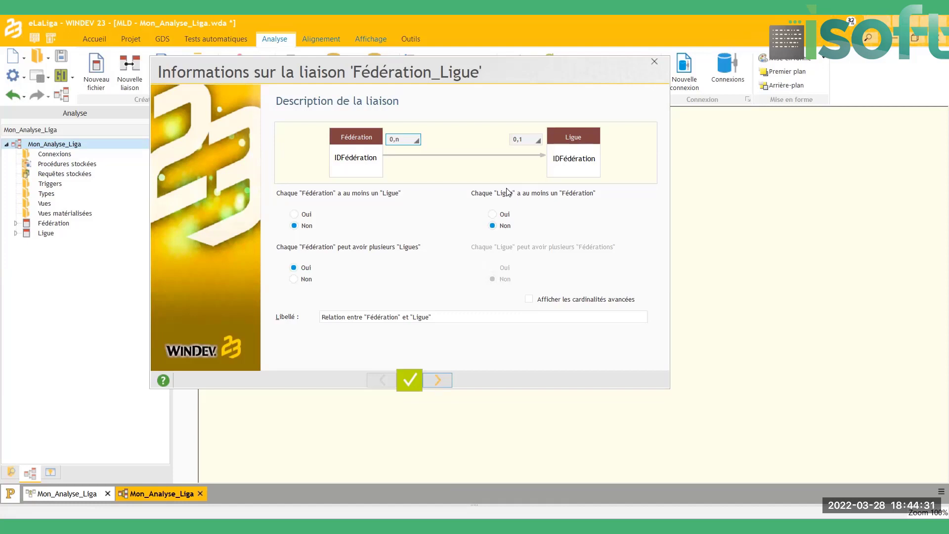
pyautogui.click(504, 215)
pyautogui.click(437, 379)
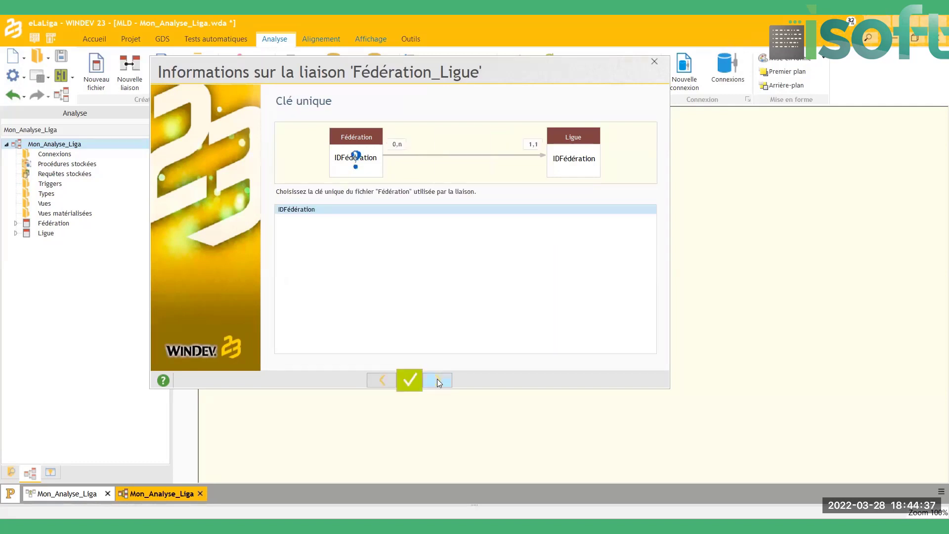
pyautogui.click(438, 379)
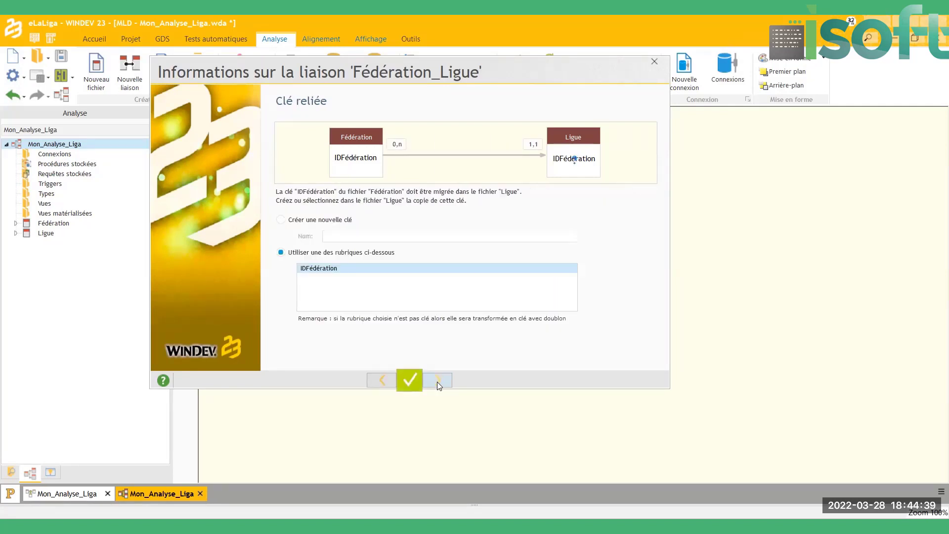
pyautogui.click(437, 379)
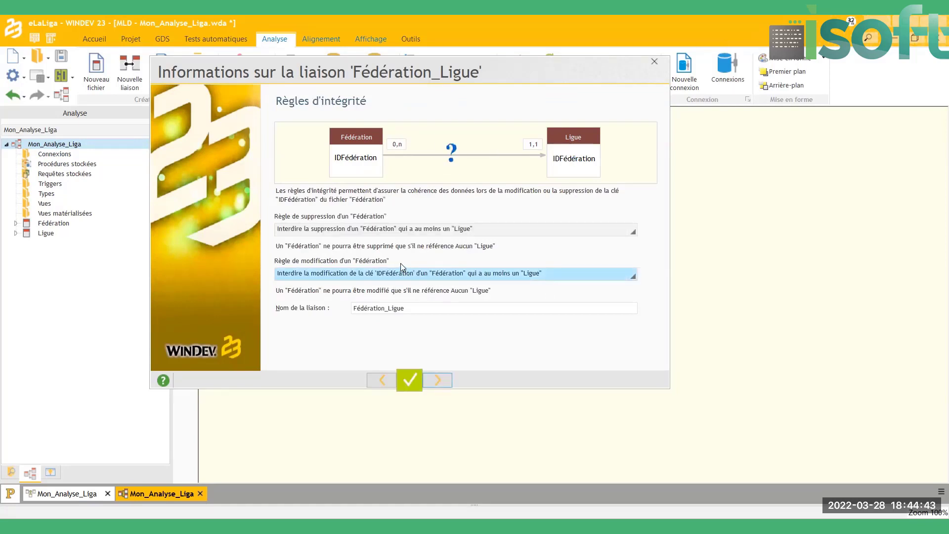
# Examine the deletion rule choices for Fédération and review the Fédération_Ligue link's cardinality and key pages before returning to the integrity rules.
pyautogui.click(423, 233)
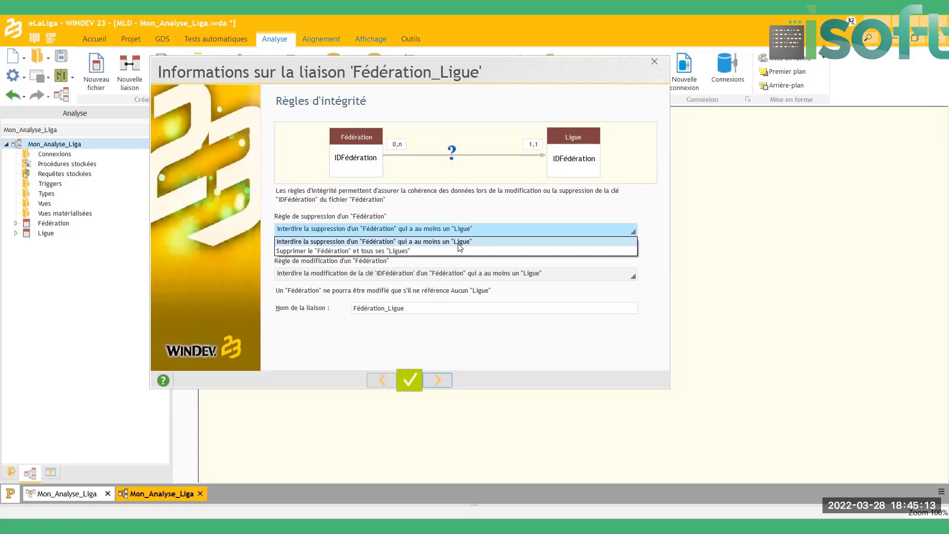
pyautogui.click(440, 252)
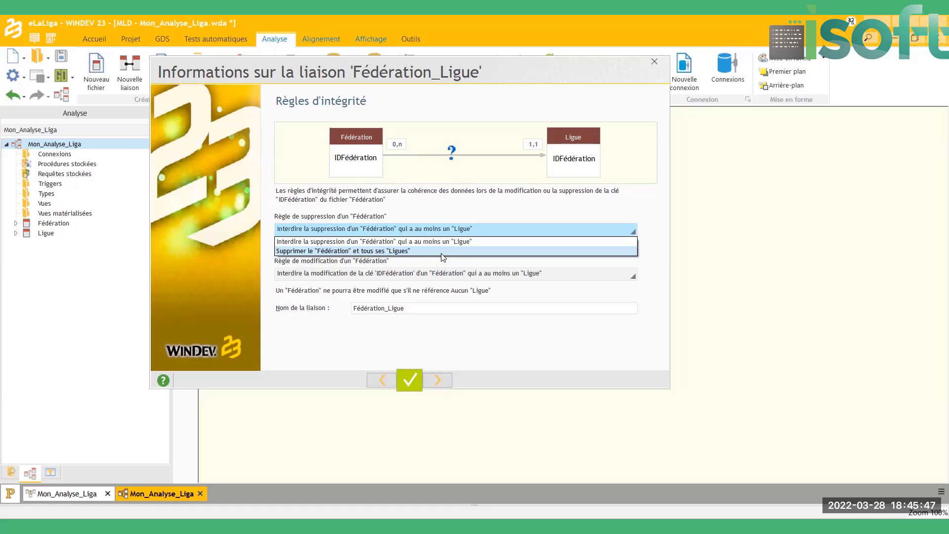
pyautogui.click(378, 378)
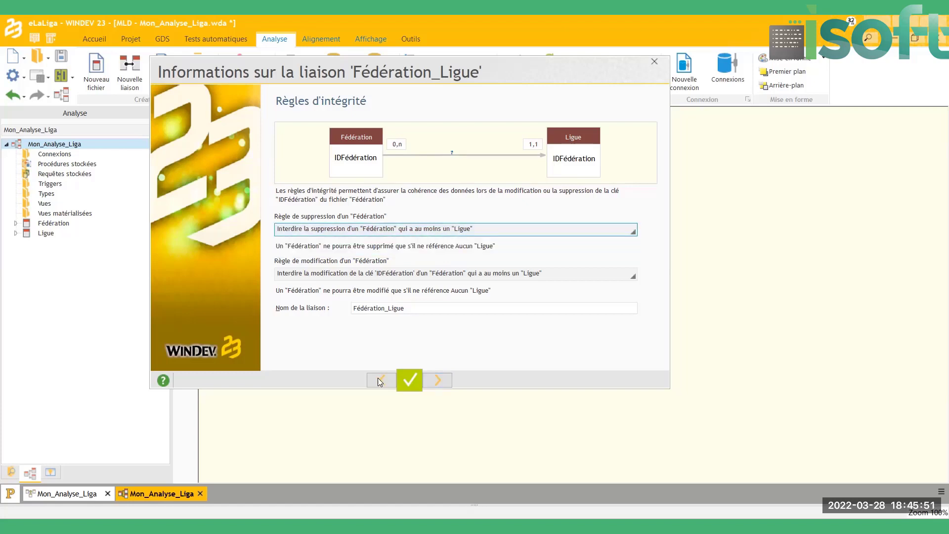
pyautogui.click(378, 378)
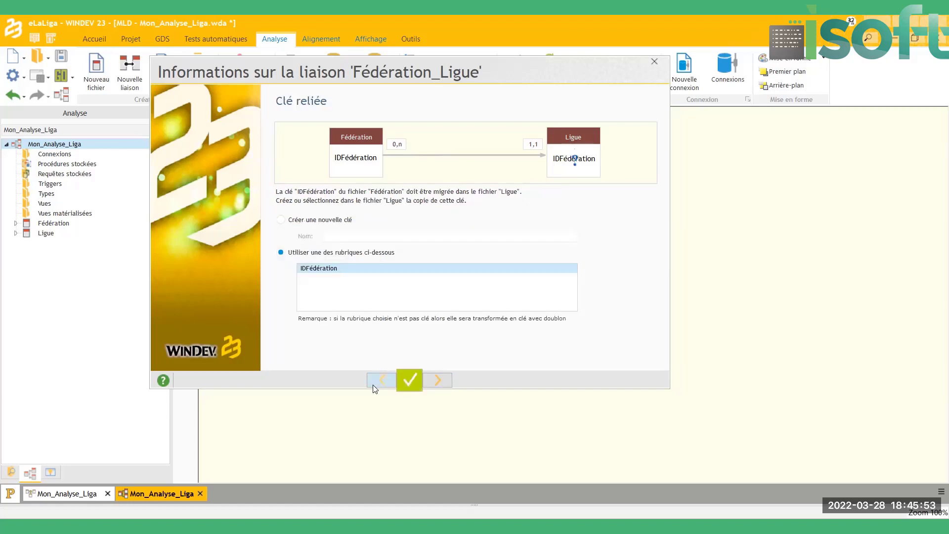
pyautogui.click(373, 384)
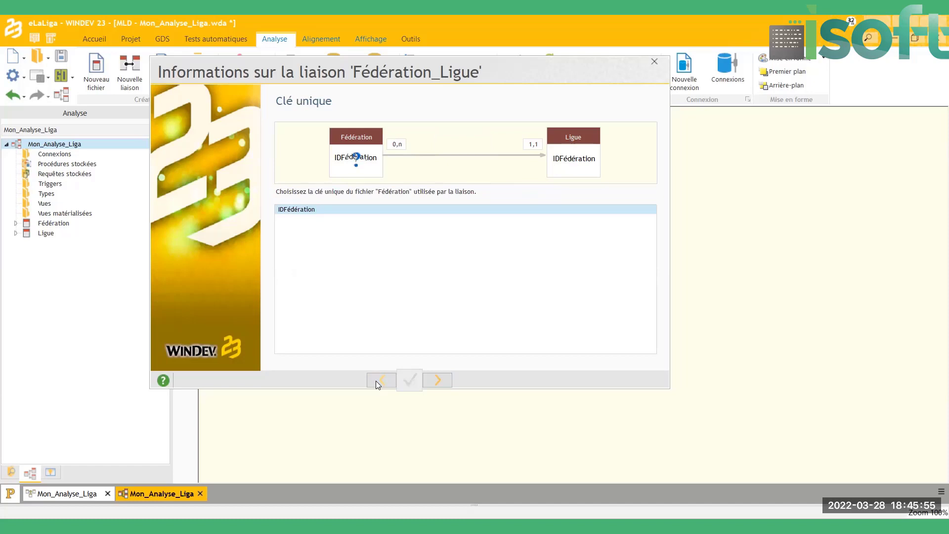
pyautogui.click(377, 382)
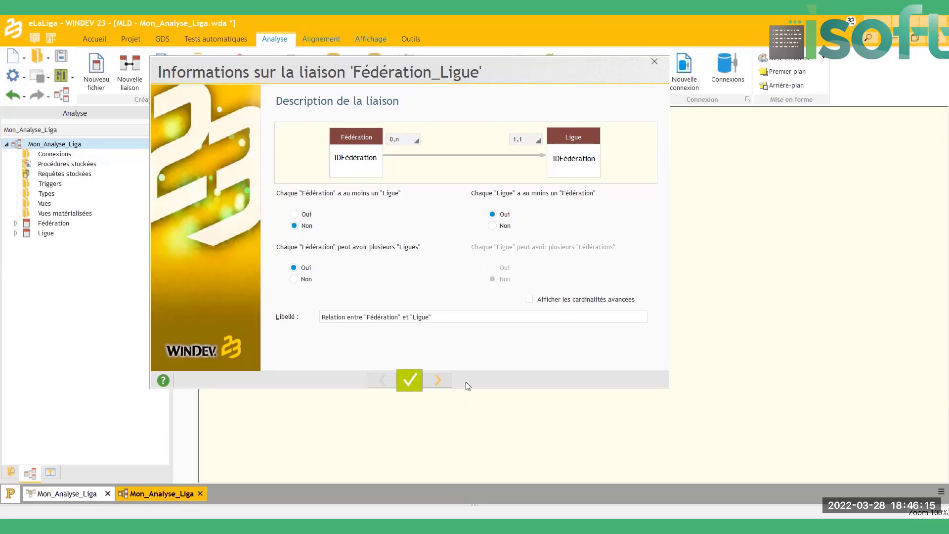
pyautogui.click(439, 380)
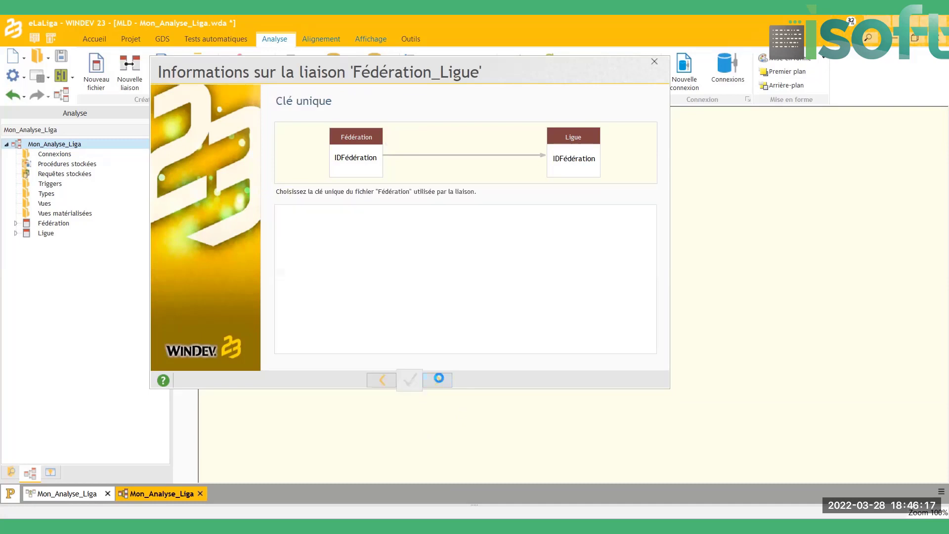
pyautogui.click(439, 378)
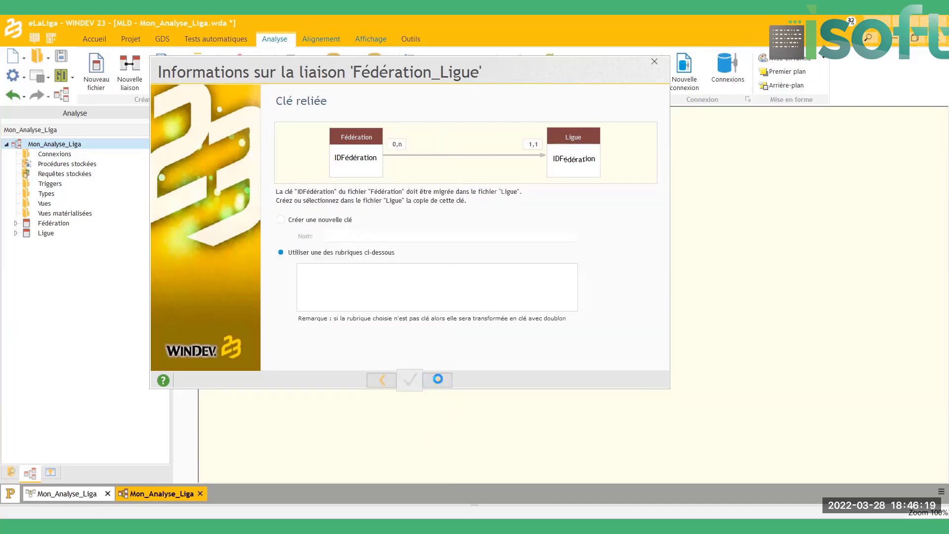
pyautogui.click(438, 379)
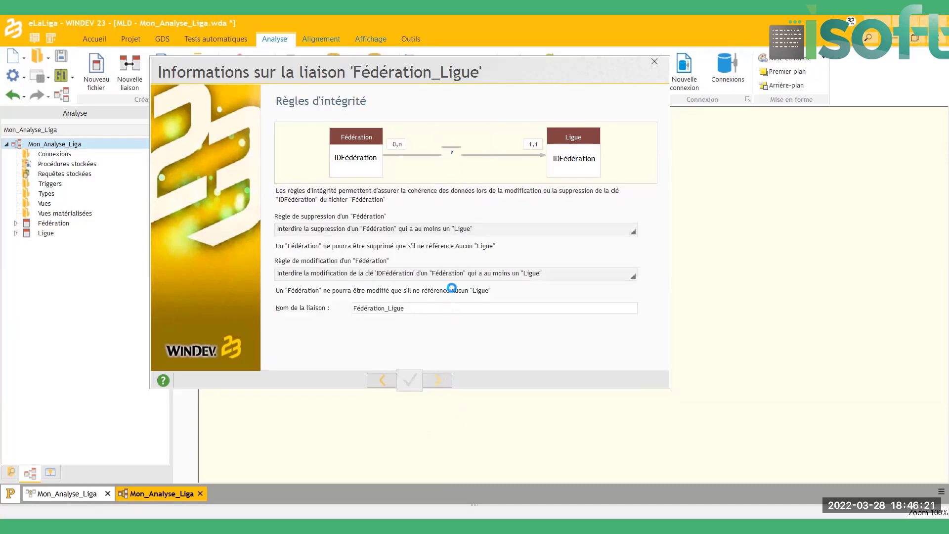
# Set the link's rules to delete a Fédération with all its Ligues and to modify IDFédération with all linked keys, and finish the link description.
pyautogui.click(483, 231)
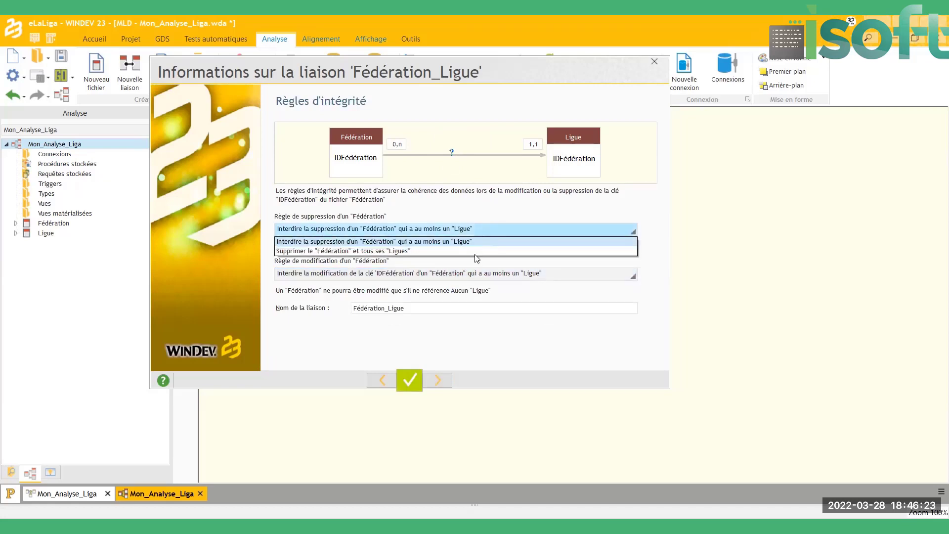
pyautogui.click(477, 251)
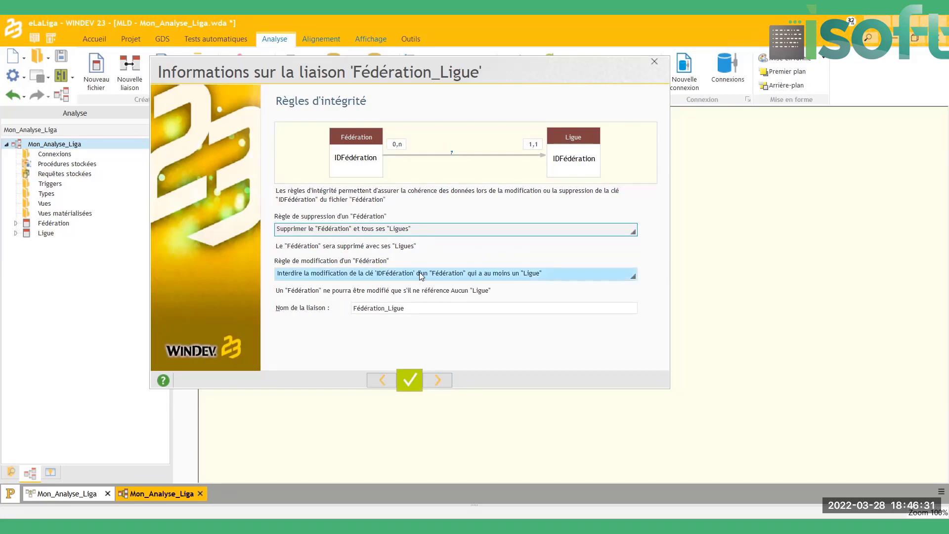
pyautogui.click(398, 274)
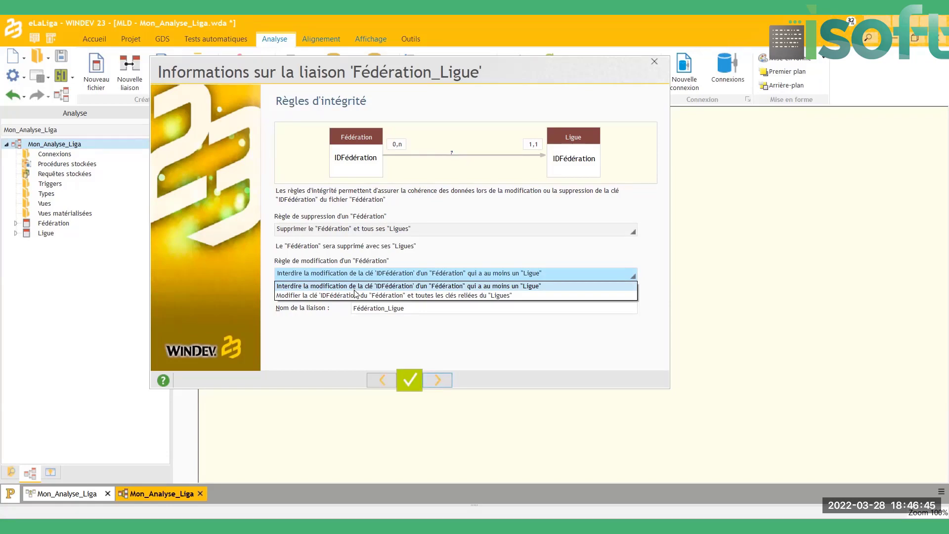
pyautogui.click(356, 295)
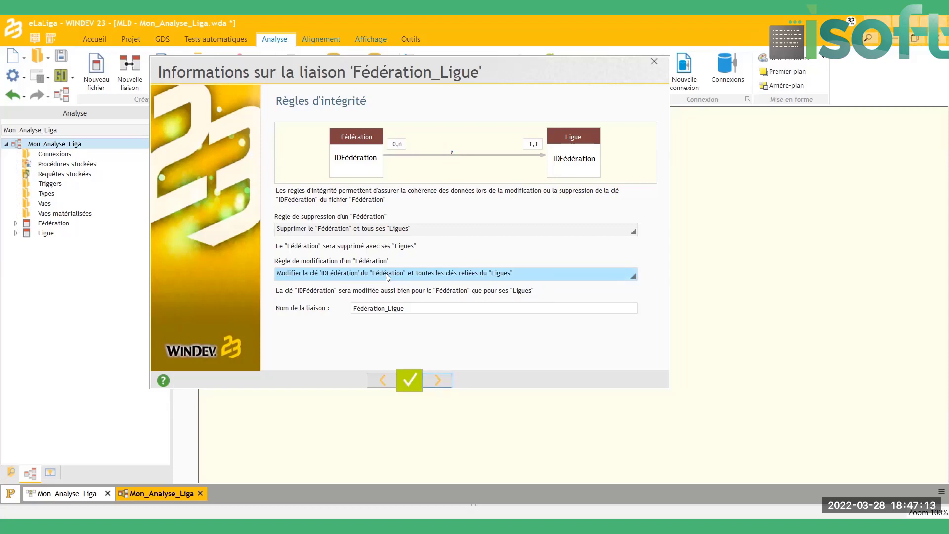
pyautogui.click(394, 305)
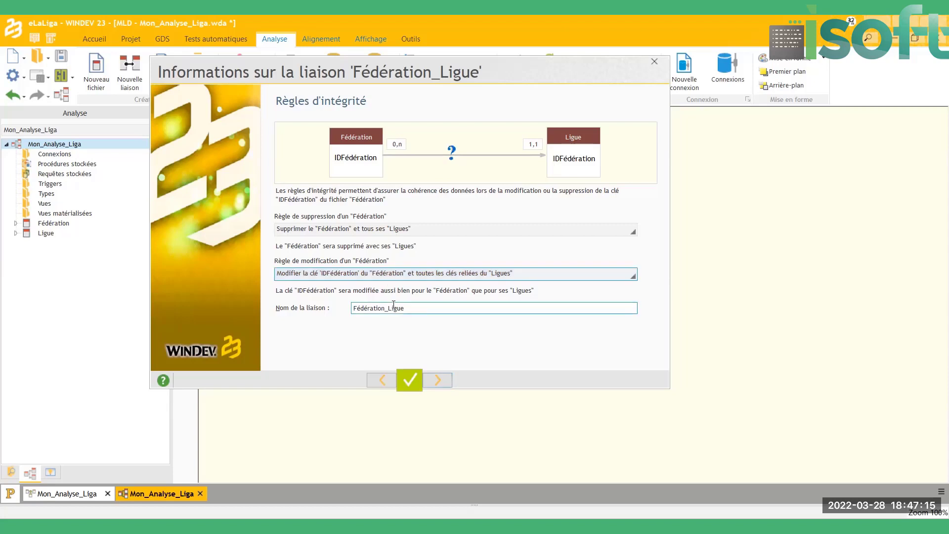
pyautogui.click(433, 381)
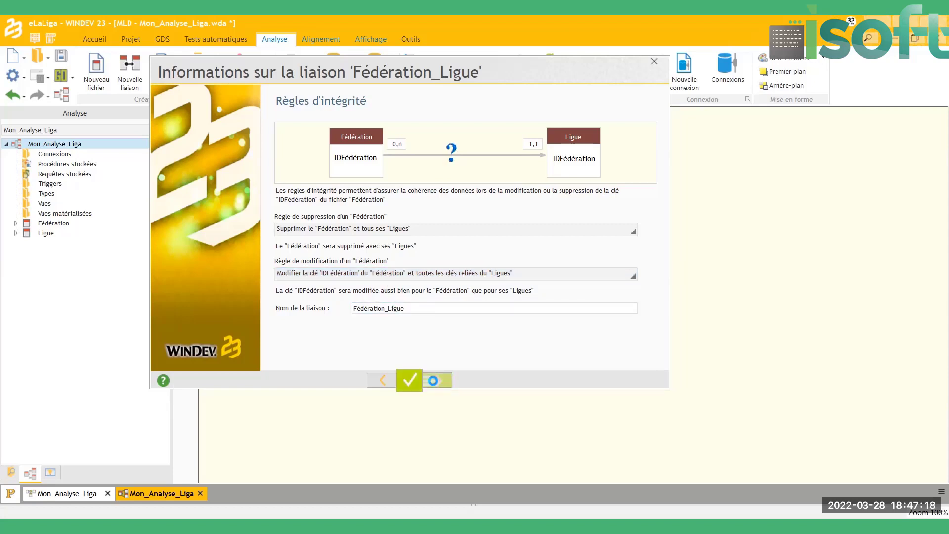
pyautogui.click(433, 381)
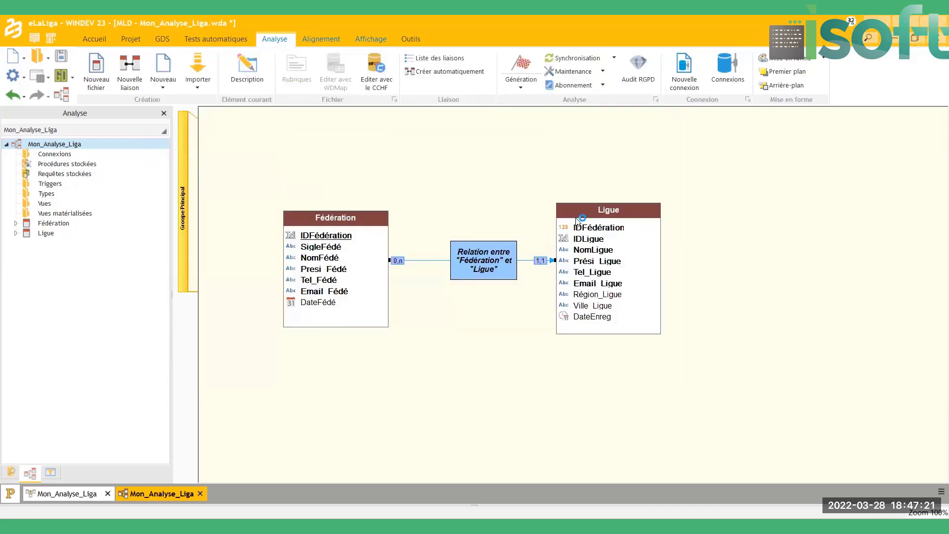
# Move the Ligue file up and right and the Fédération file up and left in the diagram, and save the analysis.
pyautogui.click(589, 213)
pyautogui.moveTo(589, 213); pyautogui.dragTo(607, 203)
pyautogui.moveTo(349, 221); pyautogui.dragTo(337, 205)
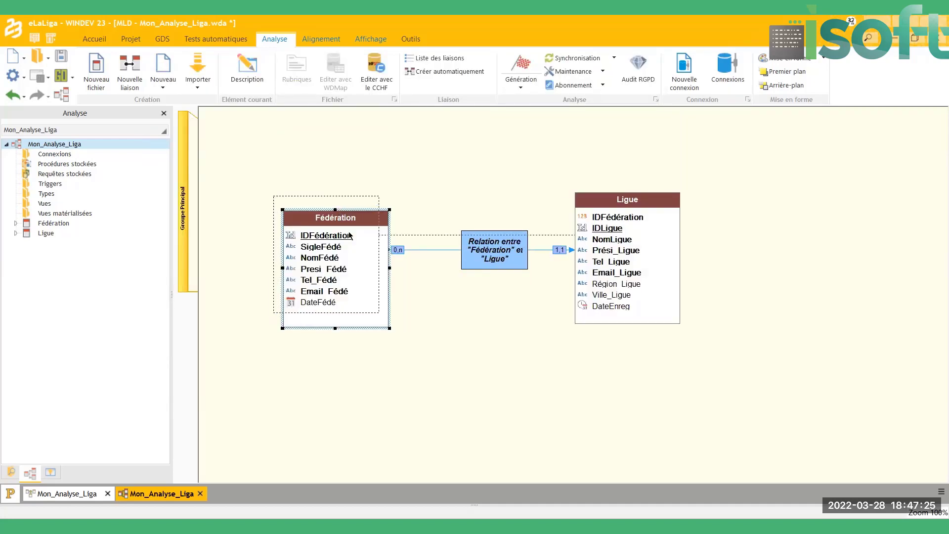
pyautogui.click(475, 361)
pyautogui.hotkey('ctrl', 's')
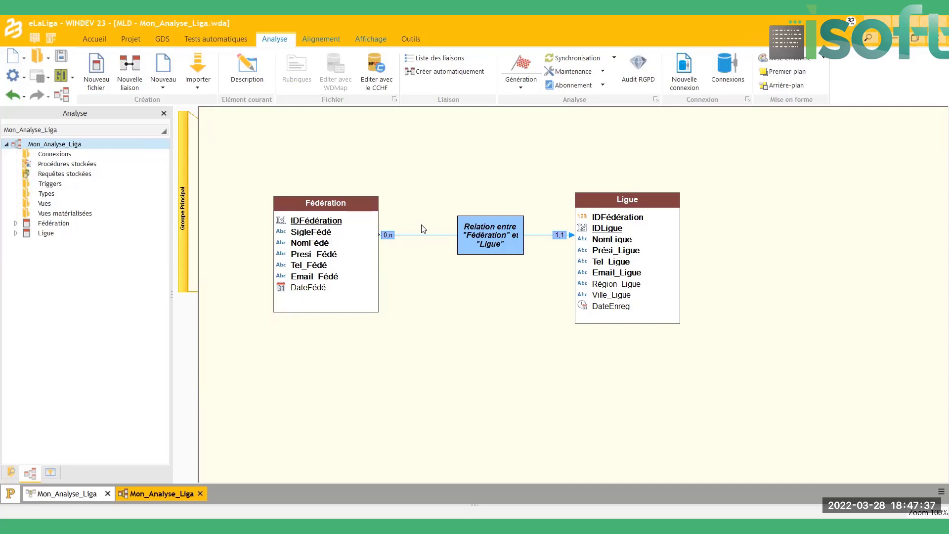
# Try deleting the link between Fédération and Ligue and slightly moving both file frames in the diagram.
pyautogui.click(431, 236)
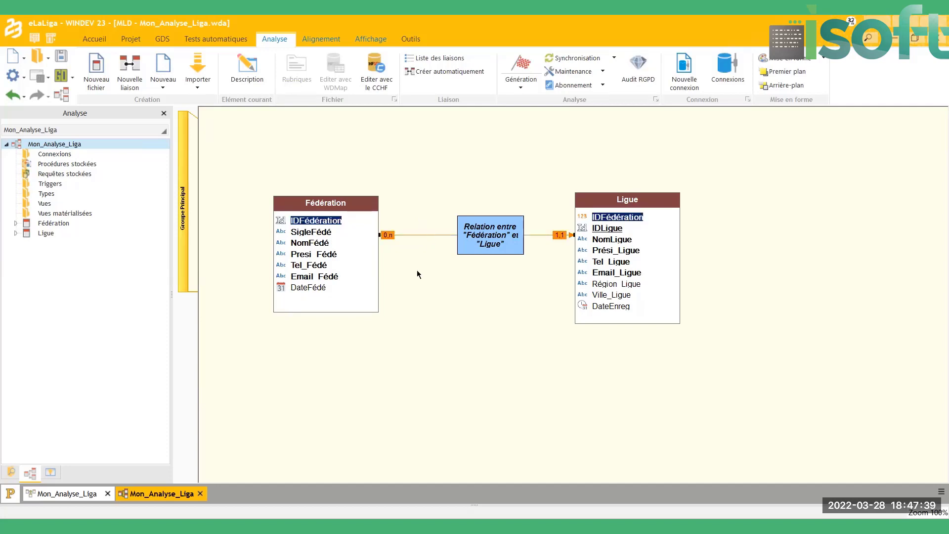
pyautogui.click(415, 286)
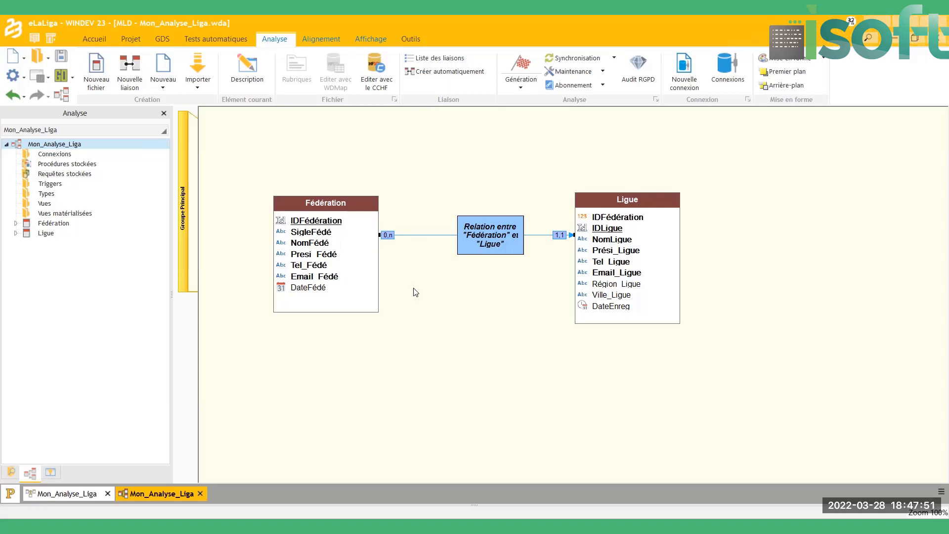
pyautogui.click(429, 235)
pyautogui.press('Delete')
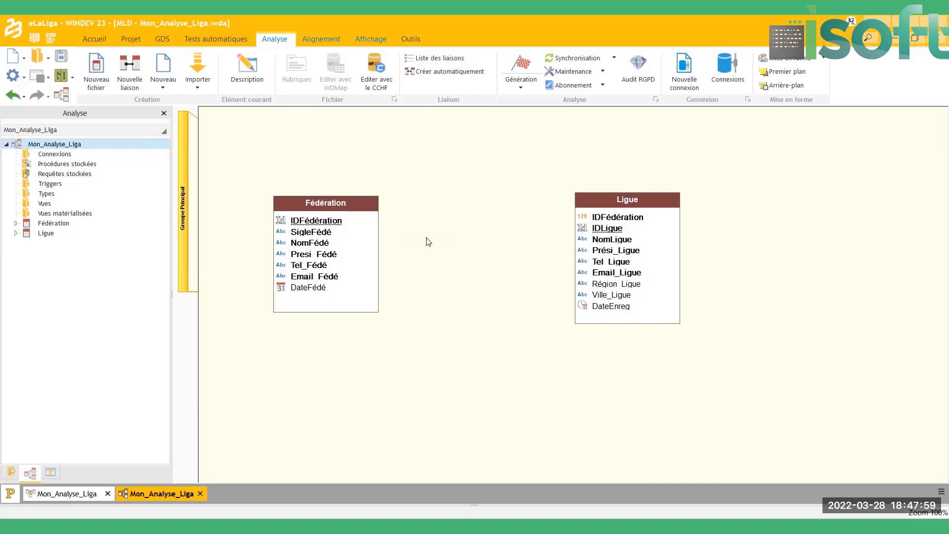
pyautogui.moveTo(364, 200); pyautogui.dragTo(371, 194)
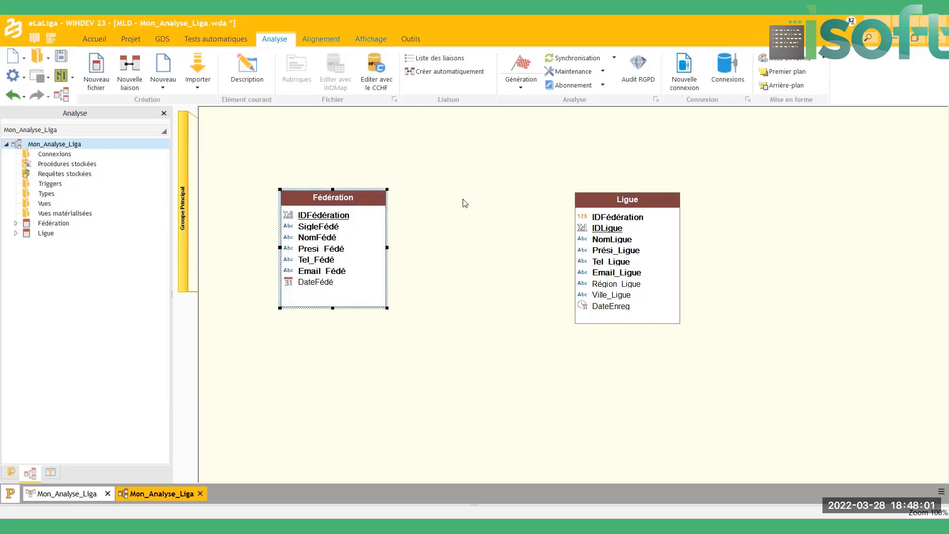
pyautogui.click(592, 203)
pyautogui.moveTo(592, 203); pyautogui.dragTo(589, 199)
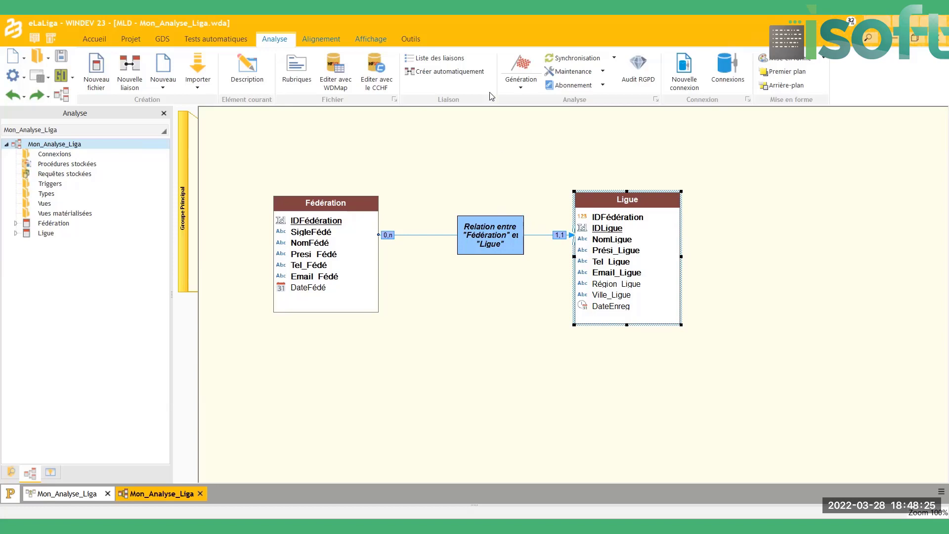
# Generate the Mon_Analyse_Liga analysis.
pyautogui.click(525, 65)
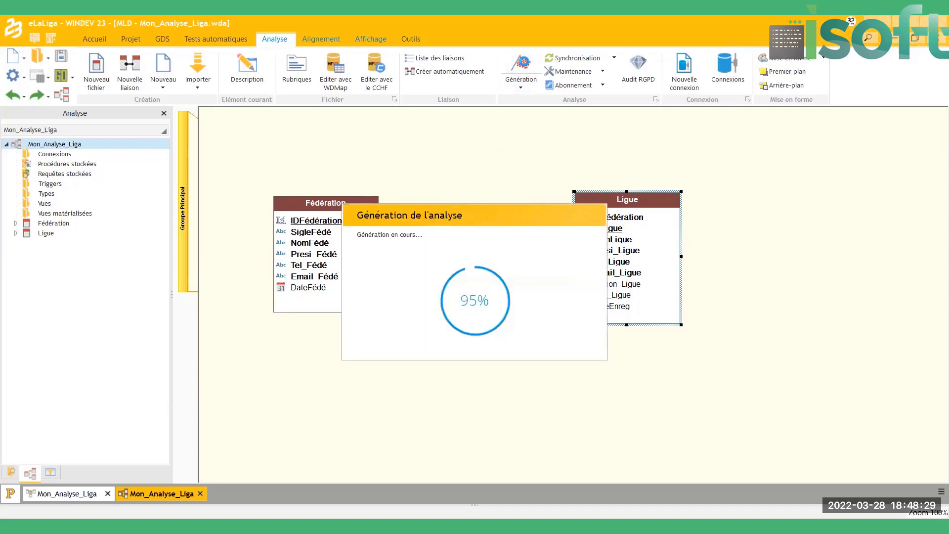